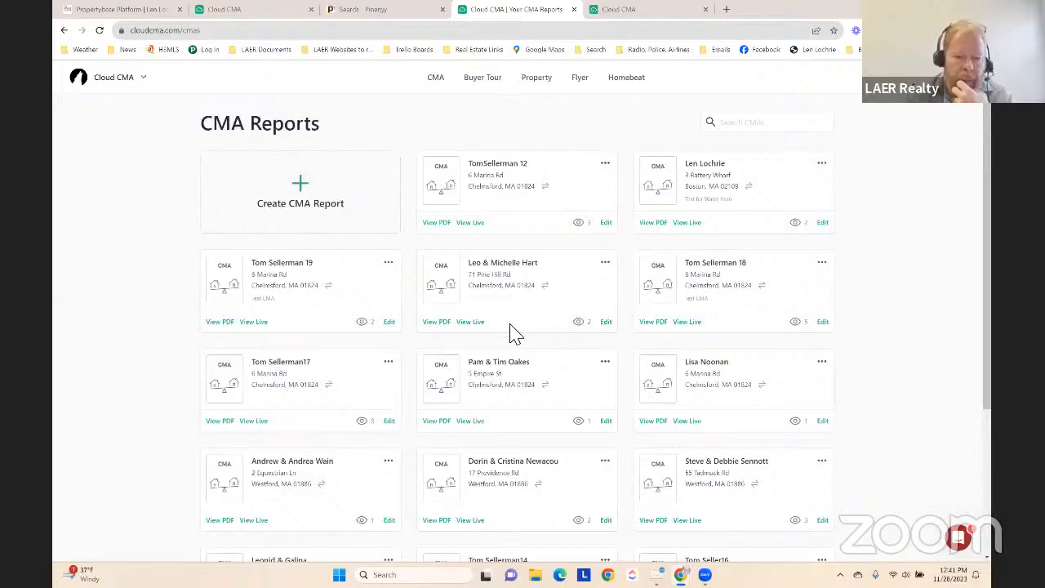
mouse_move(579, 229)
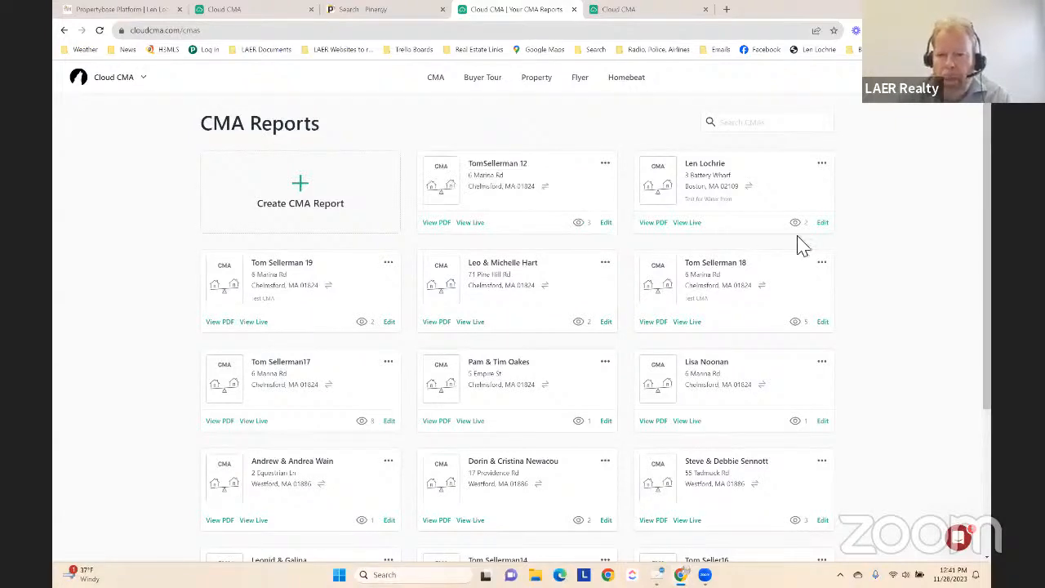
mouse_move(804, 233)
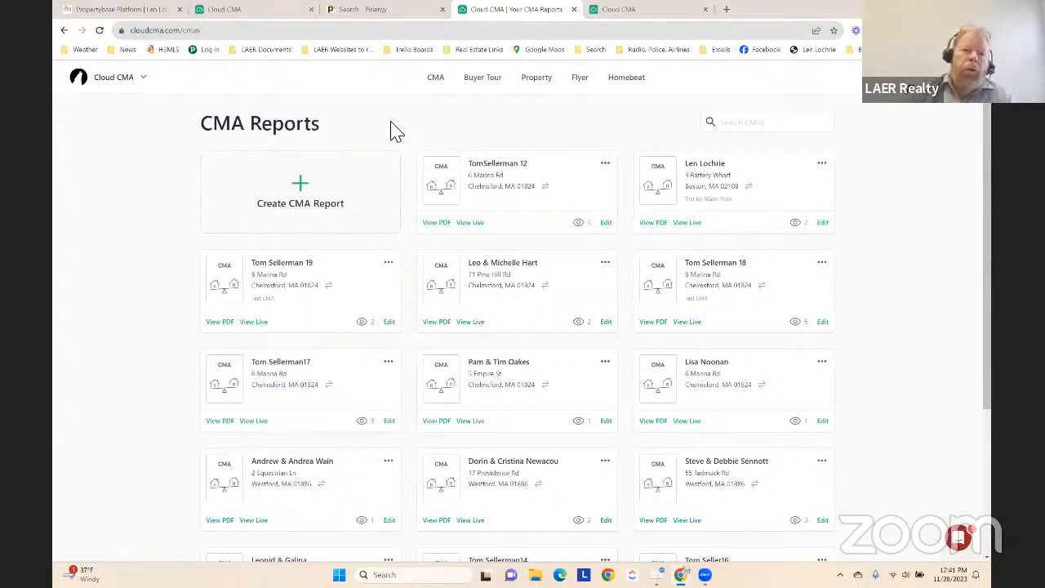
Switch to the Pinergy listing search, clear the preselected statuses and select only Sold (SLD)
left_click(384, 9)
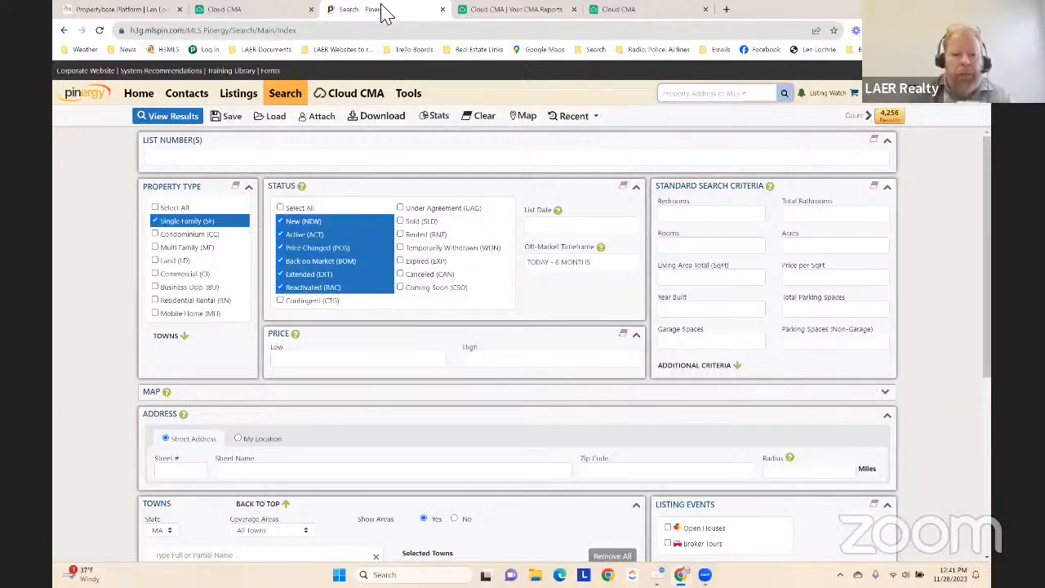
left_click(623, 188)
left_click(399, 221)
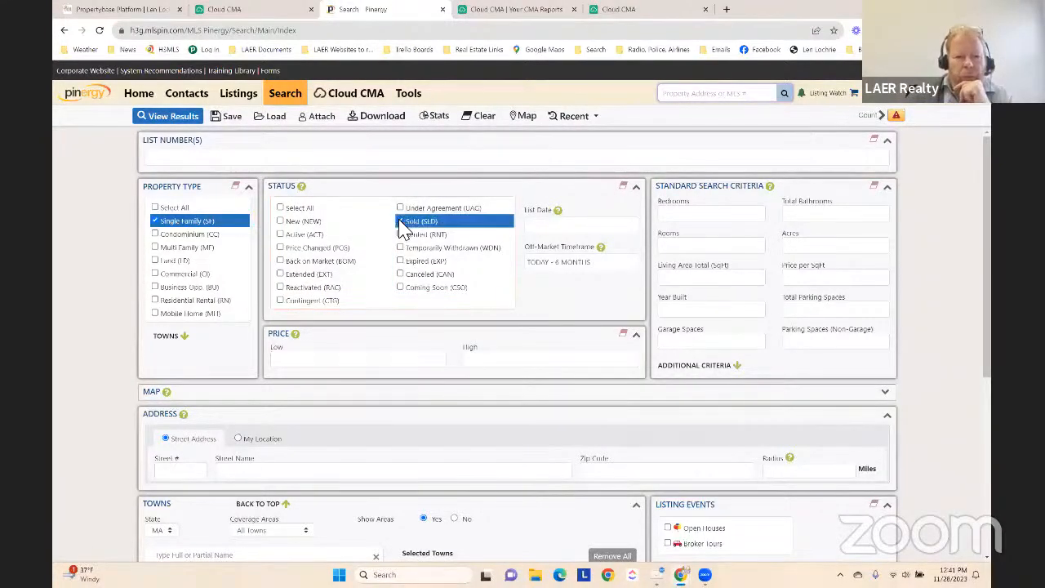
Add Chelmsford, MA to the search's selected towns and show the matching listings
scroll(130, 261, "down", 1)
scroll(130, 261, "down", 1)
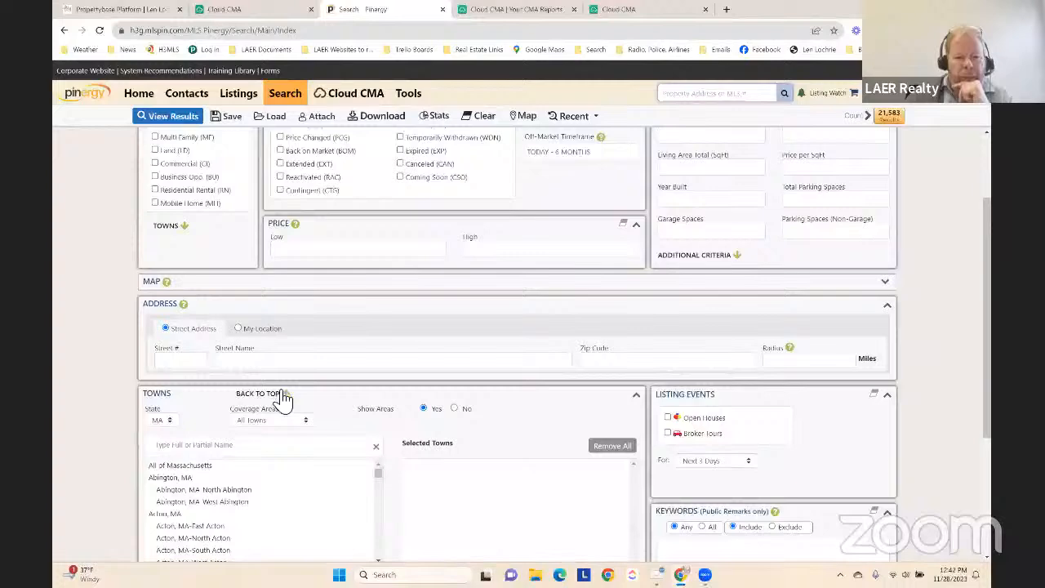
left_click(272, 449)
type("Chelms")
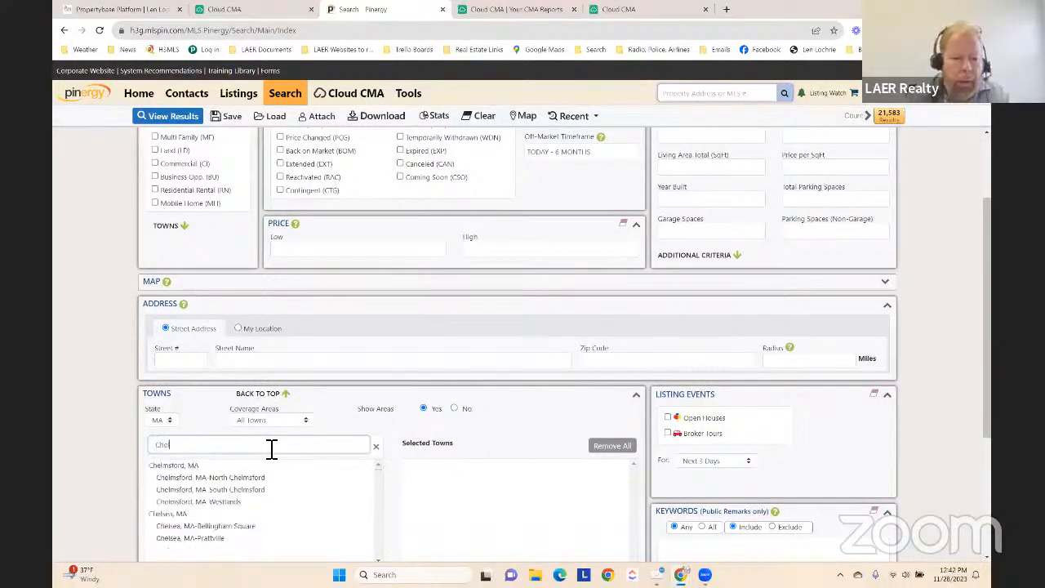
left_click(176, 467)
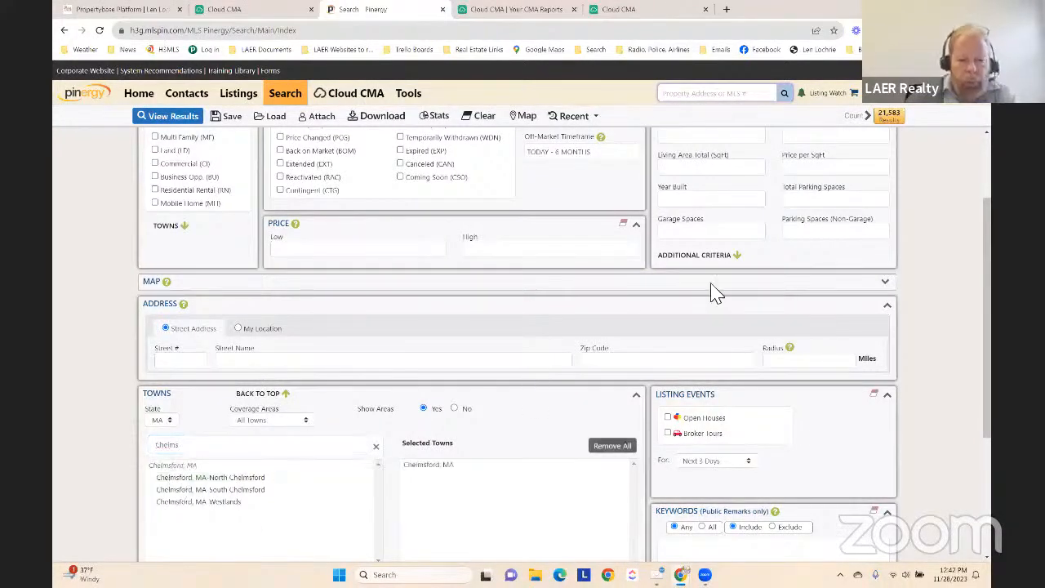
scroll(928, 172, "up", 1)
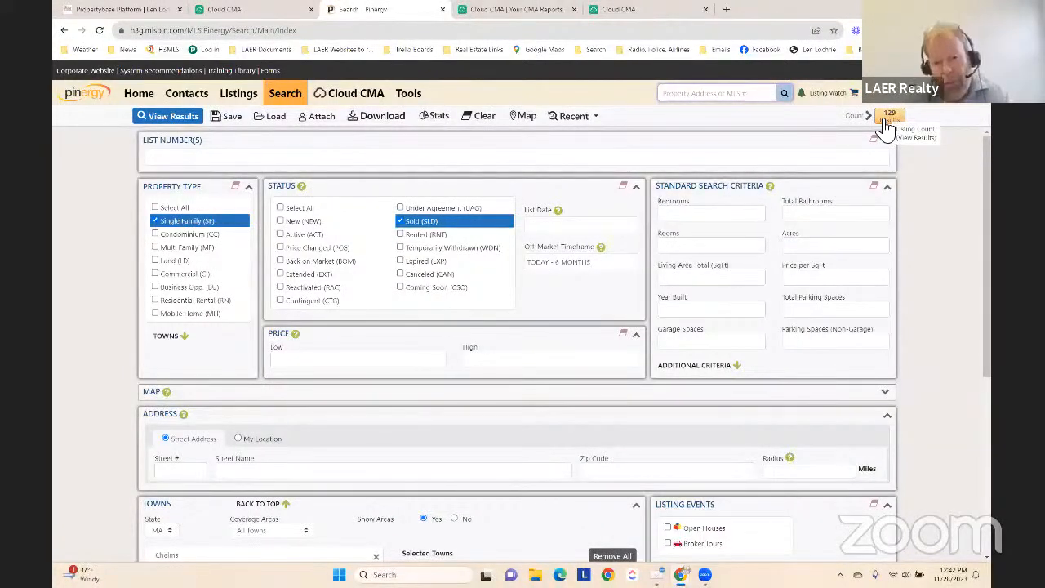
left_click(891, 118)
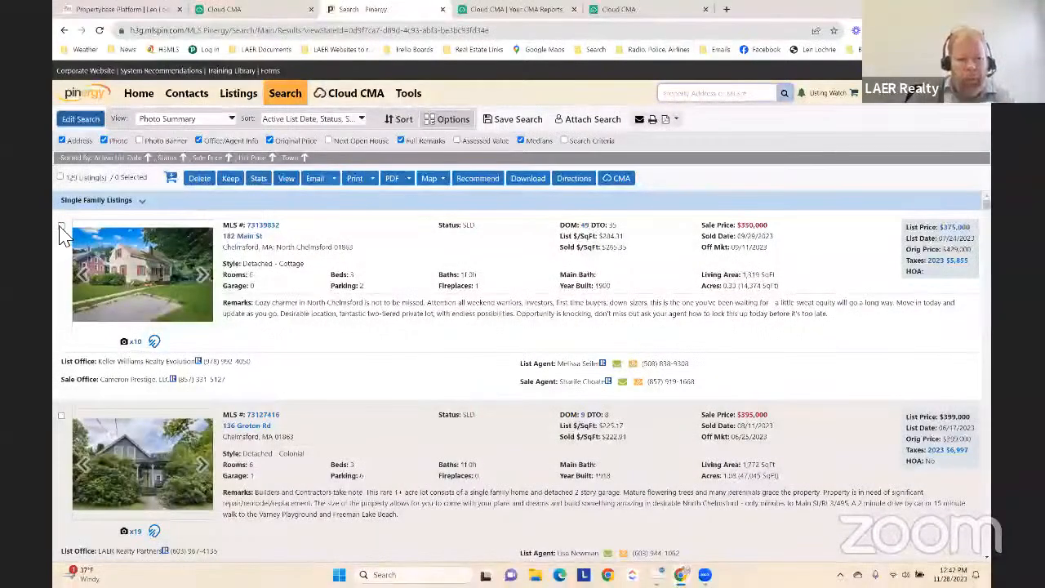
Select the first three sold single-family listings in the results and review their details
left_click(61, 227)
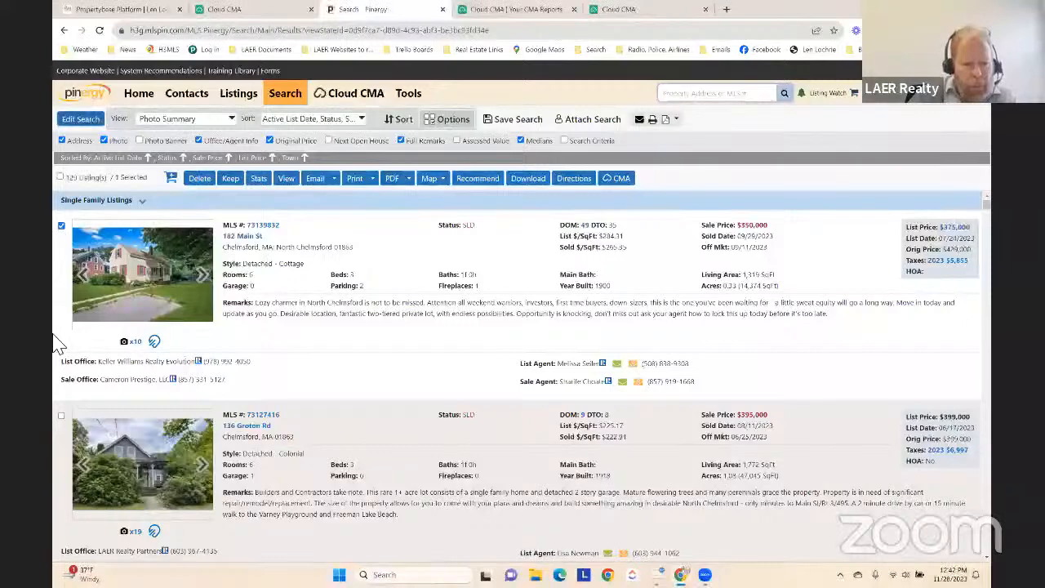
left_click(62, 417)
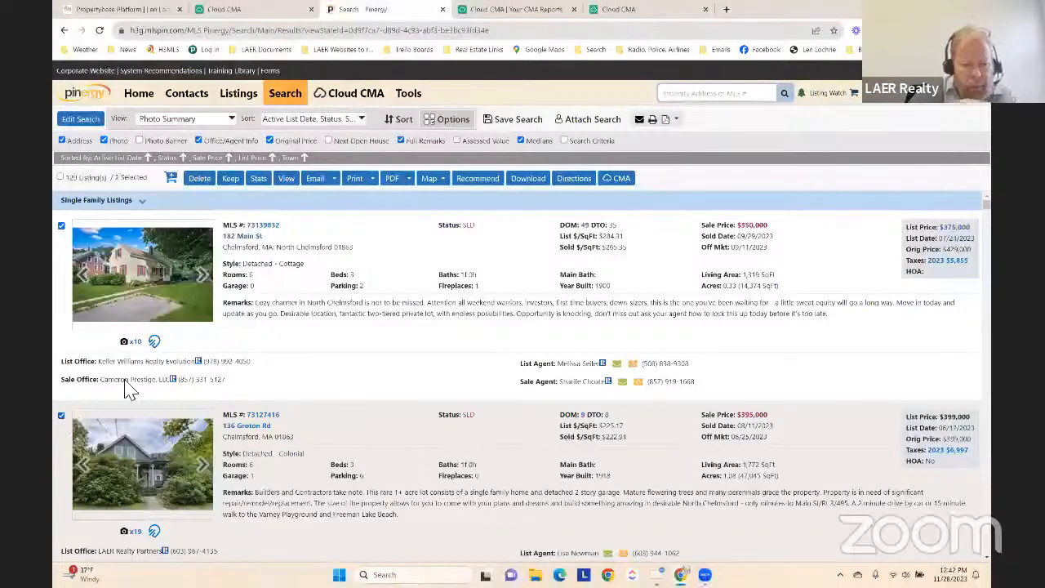
scroll(128, 387, "down", 2)
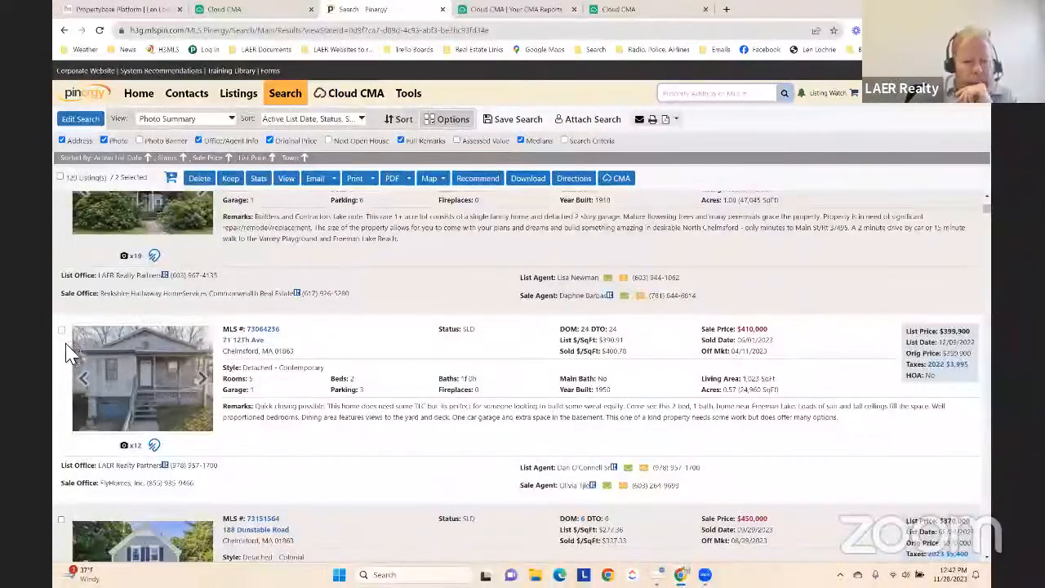
left_click(61, 329)
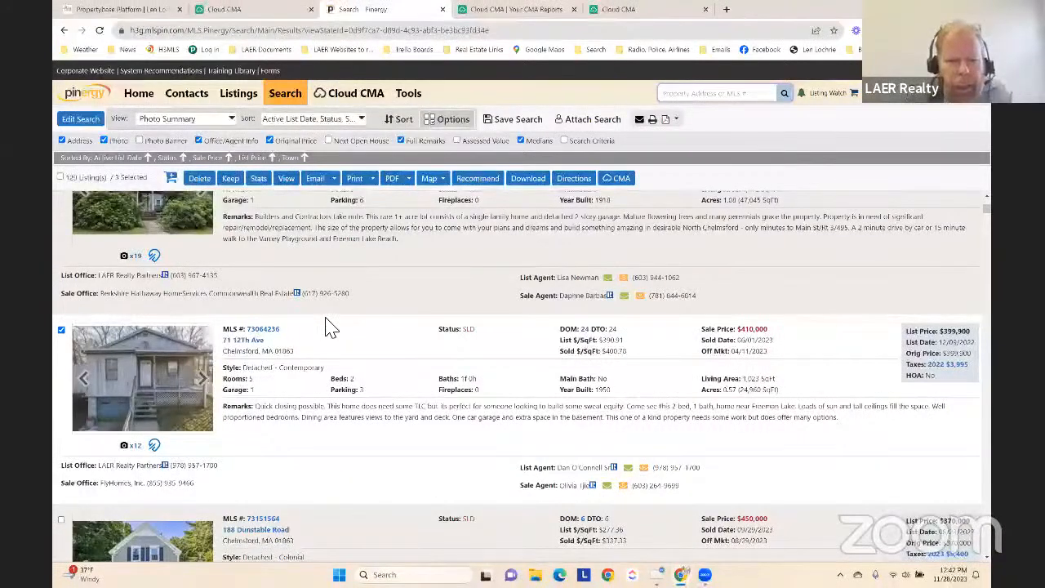
scroll(390, 321, "up", 3)
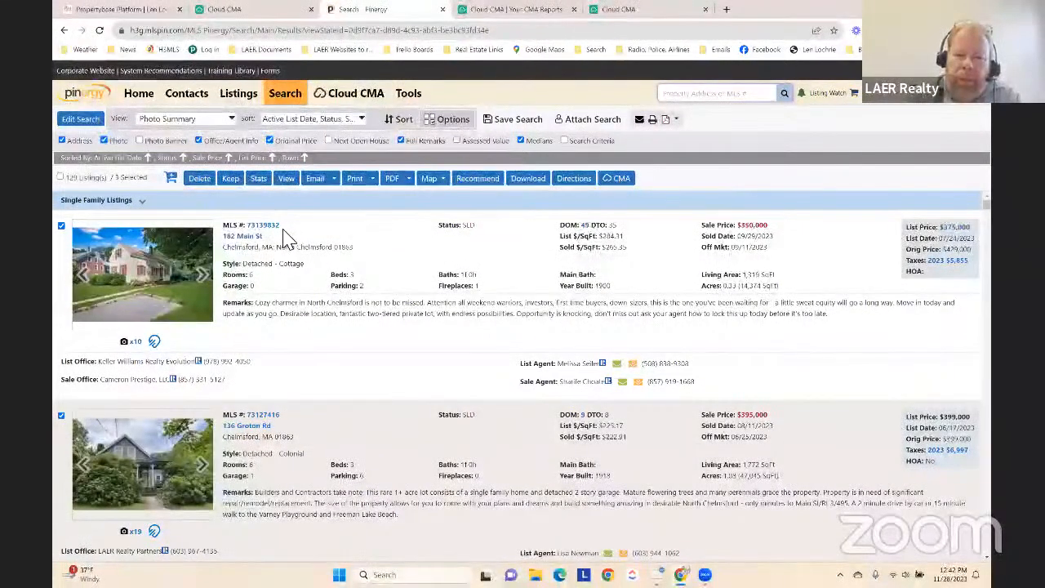
scroll(333, 399, "down", 1)
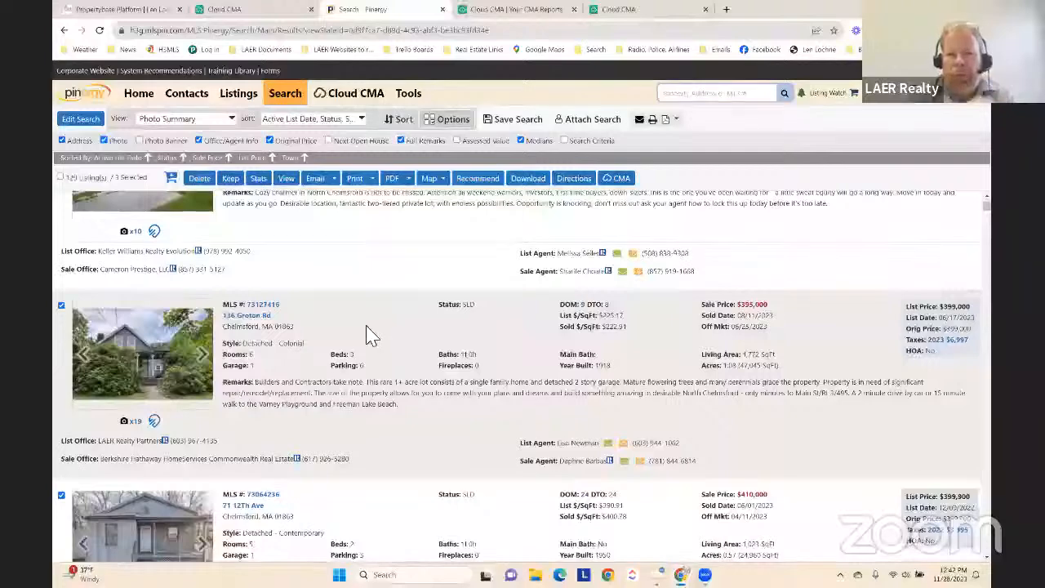
scroll(367, 335, "down", 1)
scroll(367, 335, "down", 1)
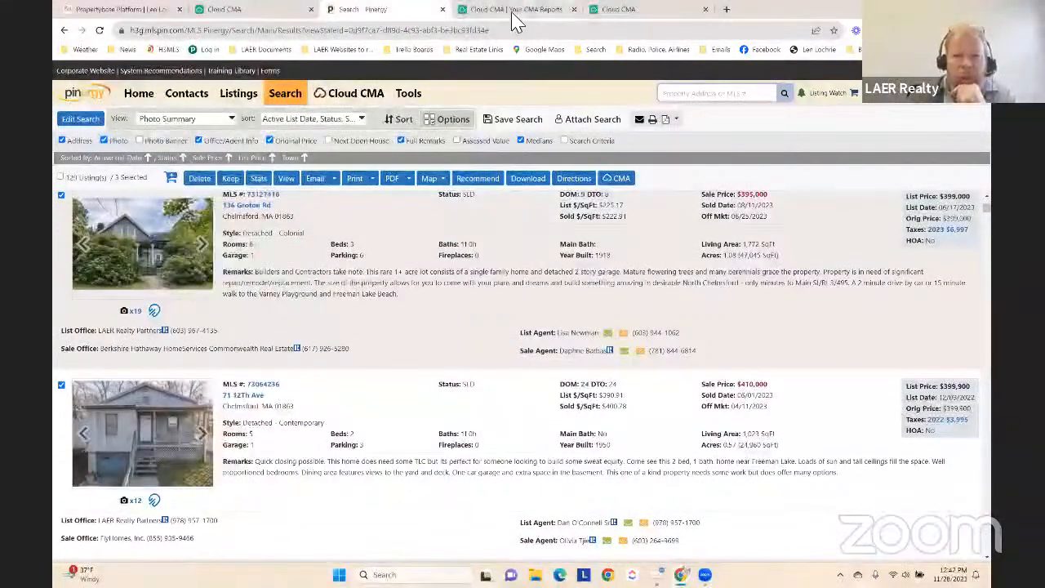
Switch to Cloud CMA, open the first existing CMA report for editing and examine its options for getting comparative listings
left_click(515, 9)
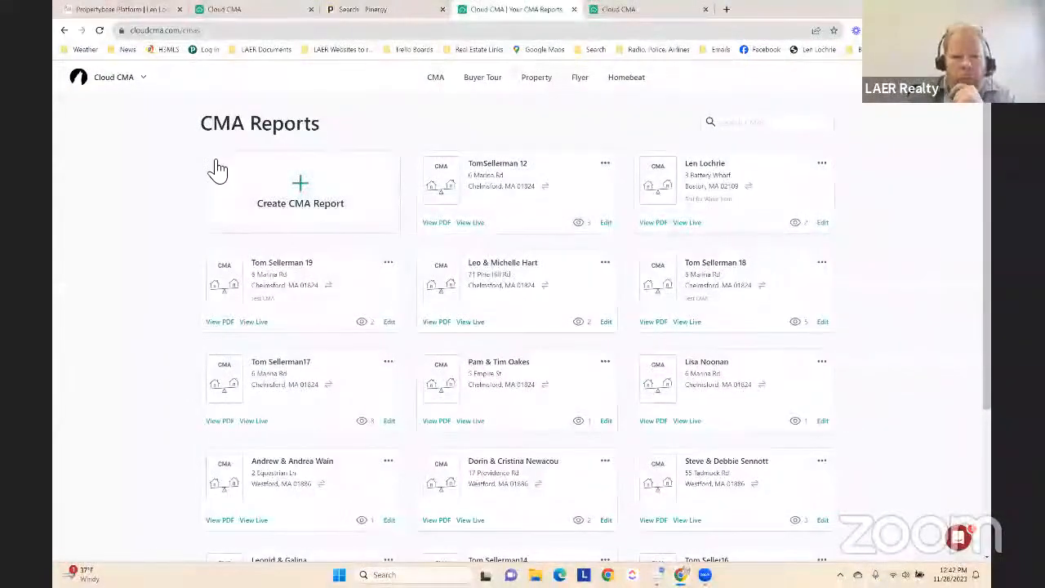
left_click(607, 227)
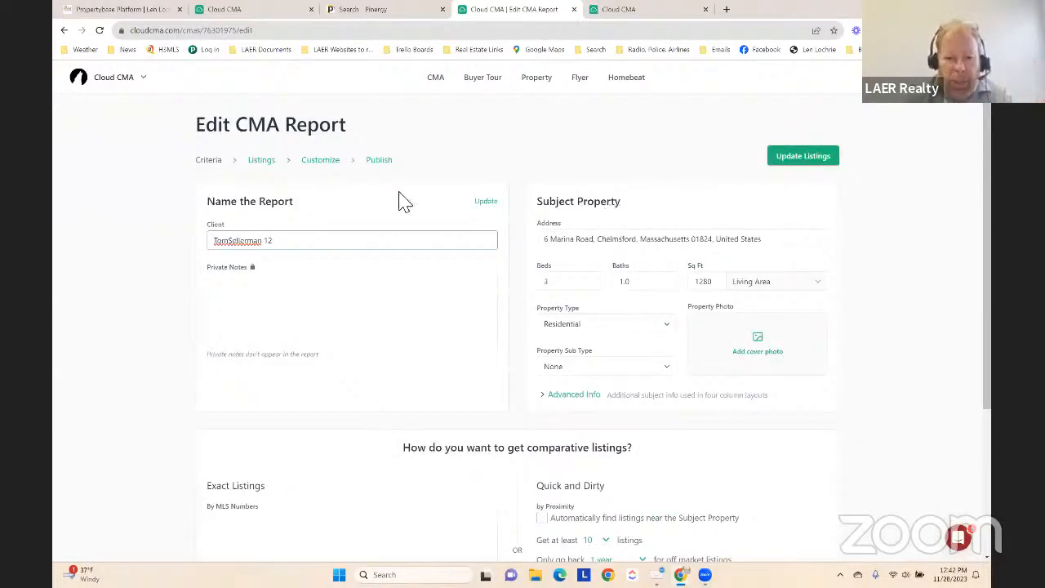
scroll(257, 278, "down", 2)
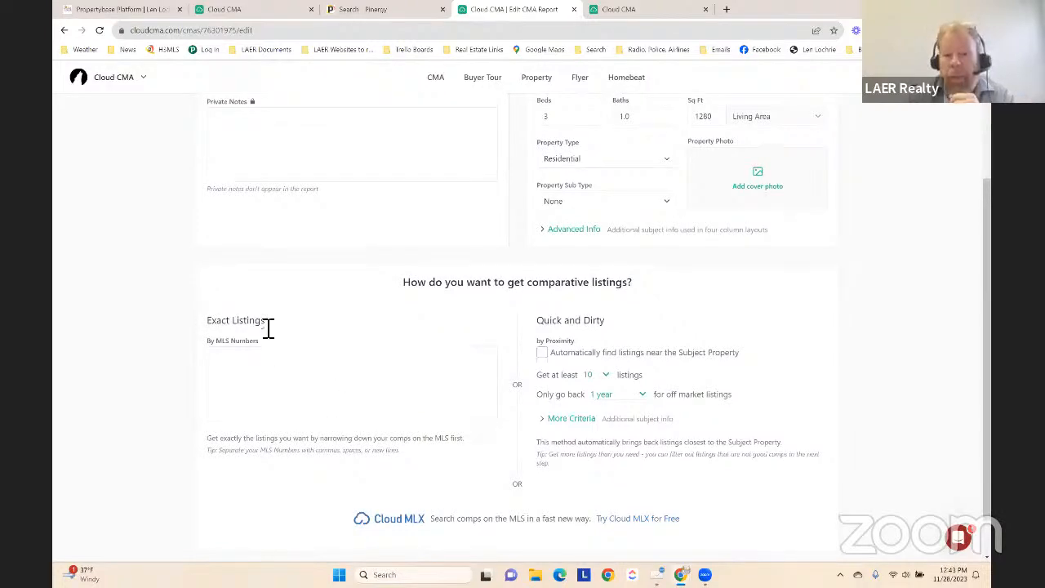
scroll(269, 327, "up", 2)
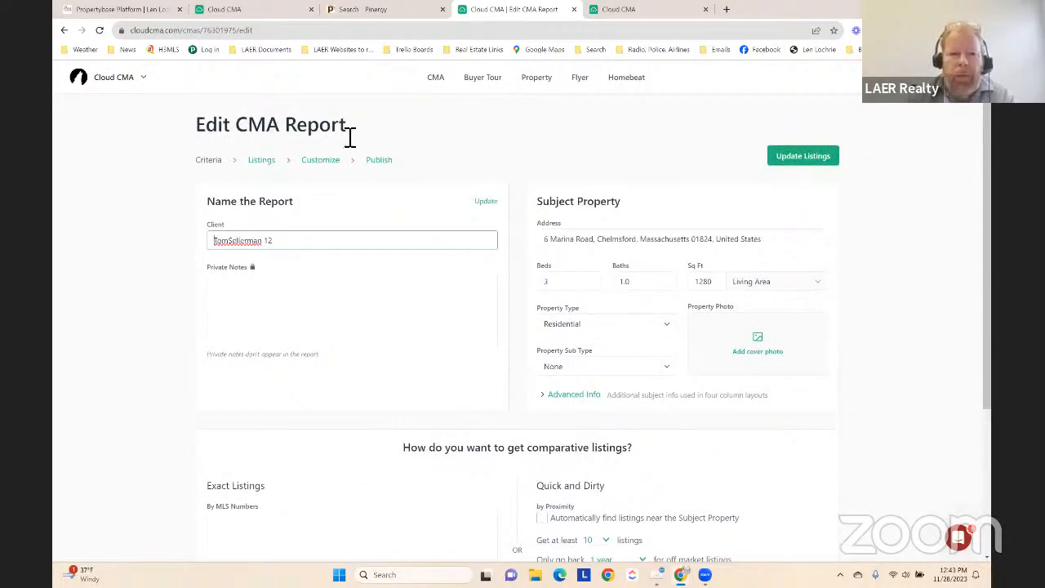
Return to the CMA reports list, view the edit form of the middle report in the second row, and go back
left_click(433, 77)
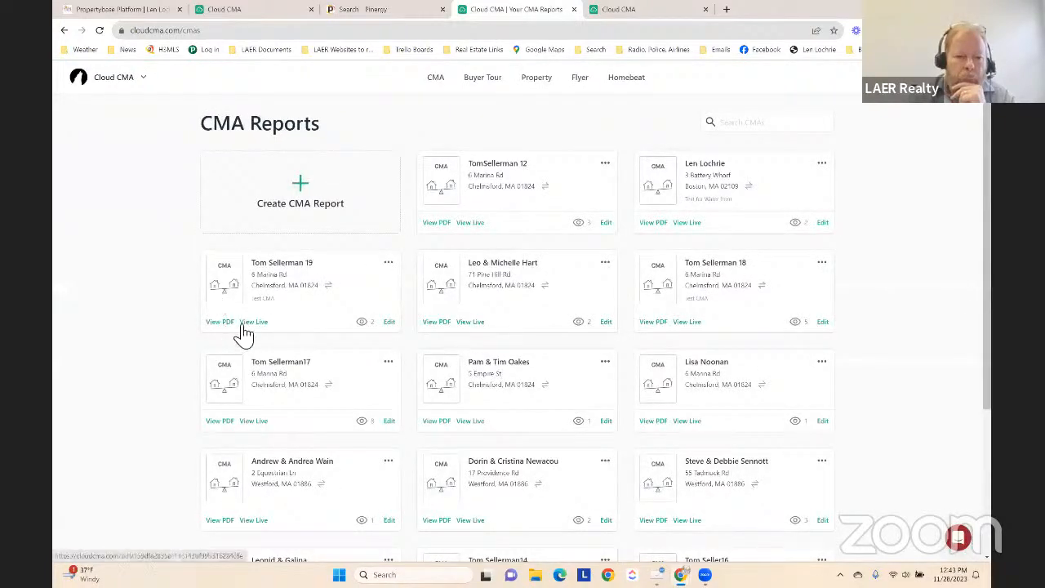
left_click(617, 327)
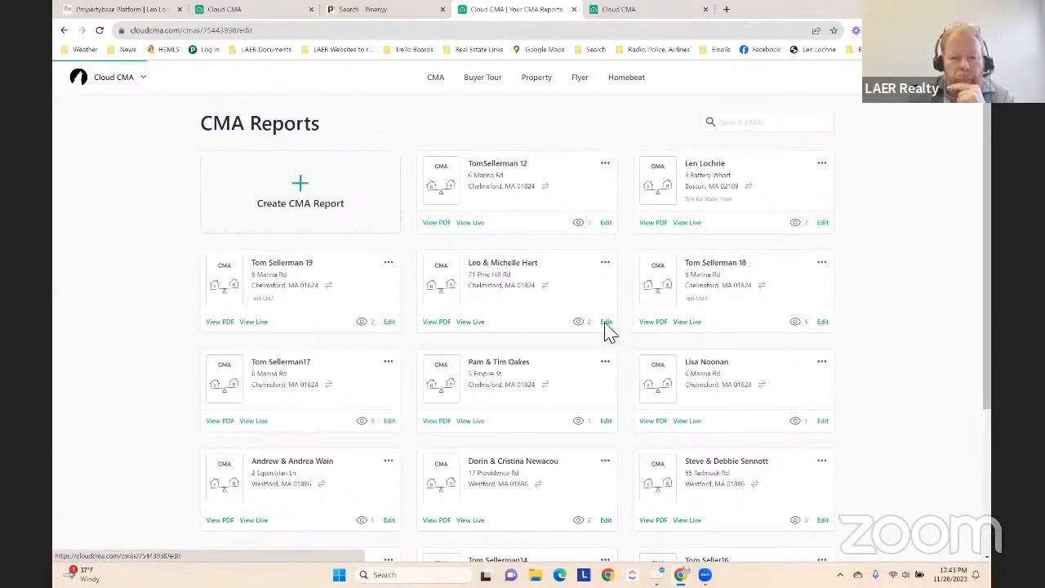
scroll(163, 307, "down", 2)
scroll(168, 310, "up", 3)
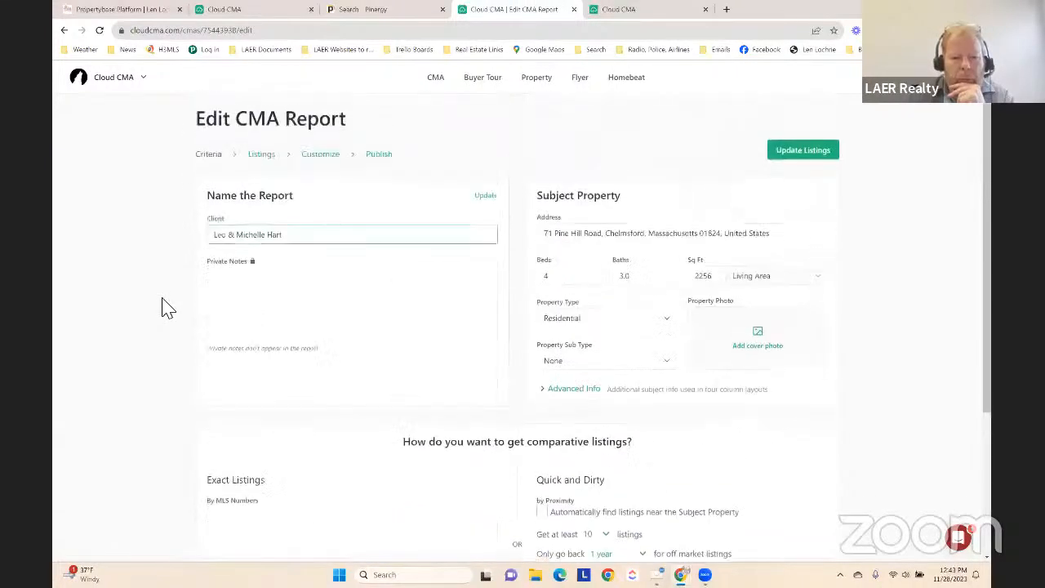
key("alt+Left")
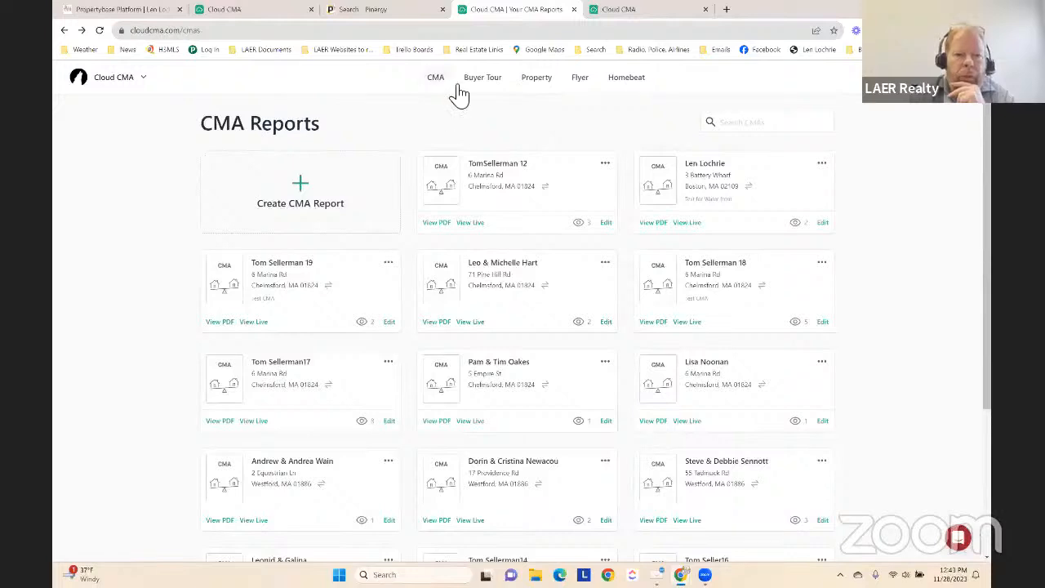
Create a new CMA report, entering the client's name with a number suffix and the private note "Test CMA"
left_click(433, 78)
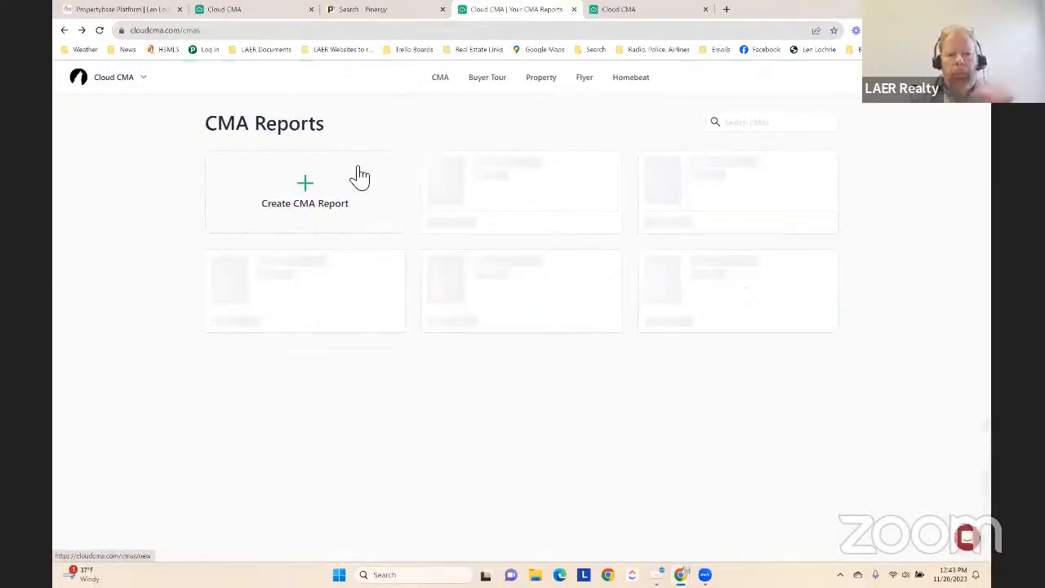
left_click(301, 186)
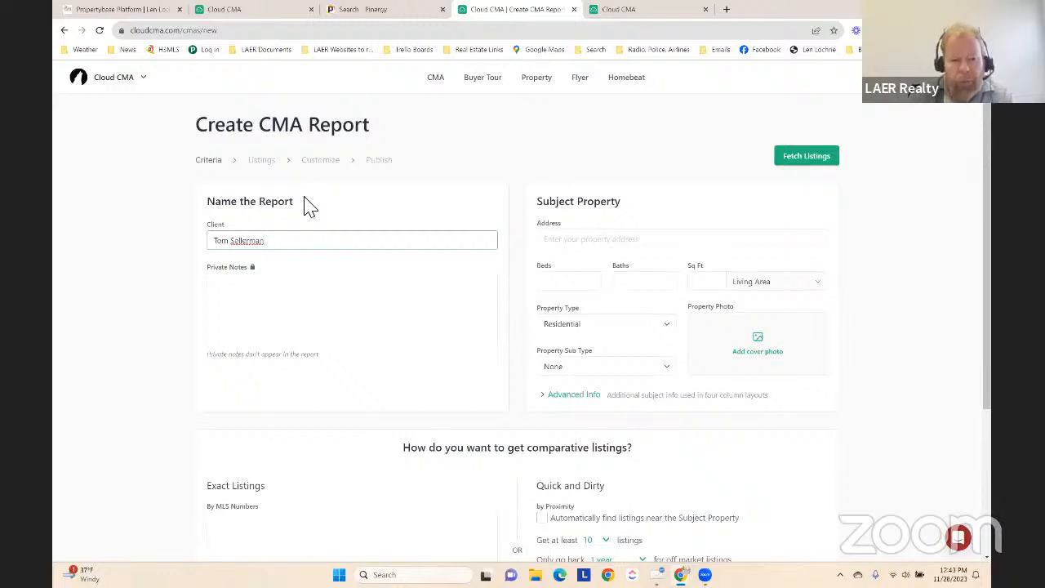
left_click(316, 278)
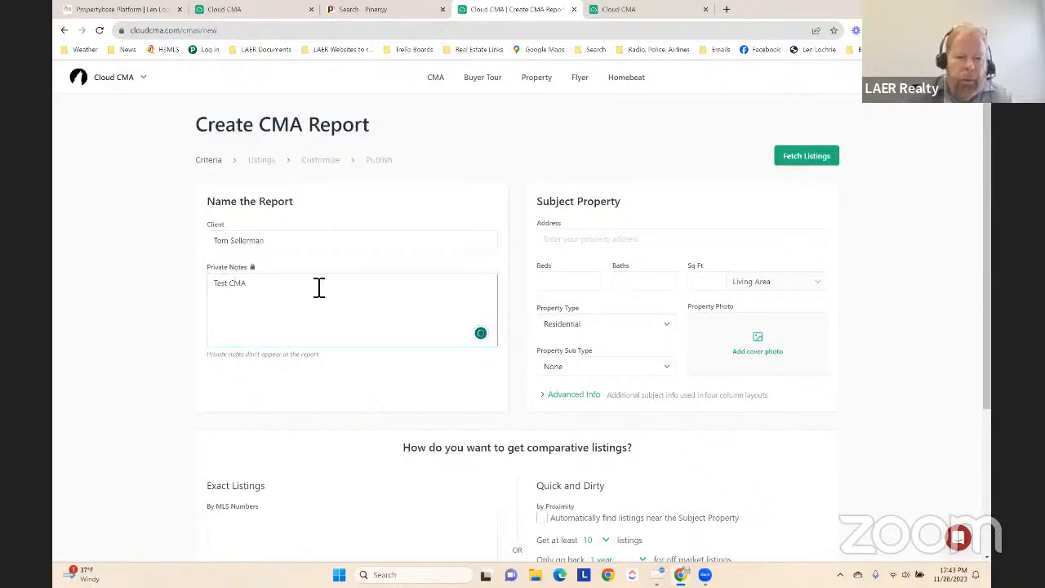
left_click(345, 242)
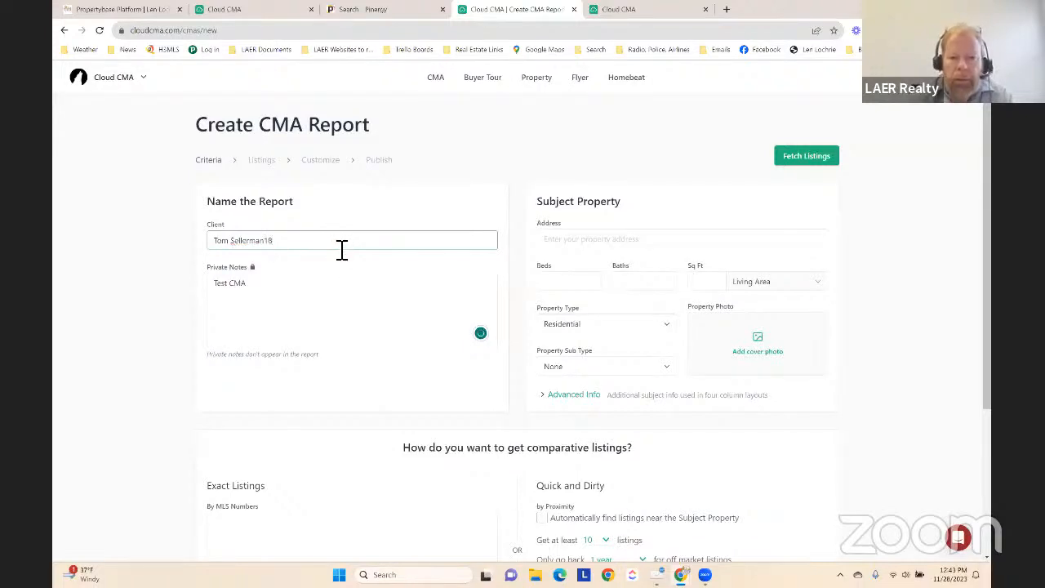
Enter the subject property's street address and pick the matching suggestion in Chelmsford, Massachusetts
left_click(611, 240)
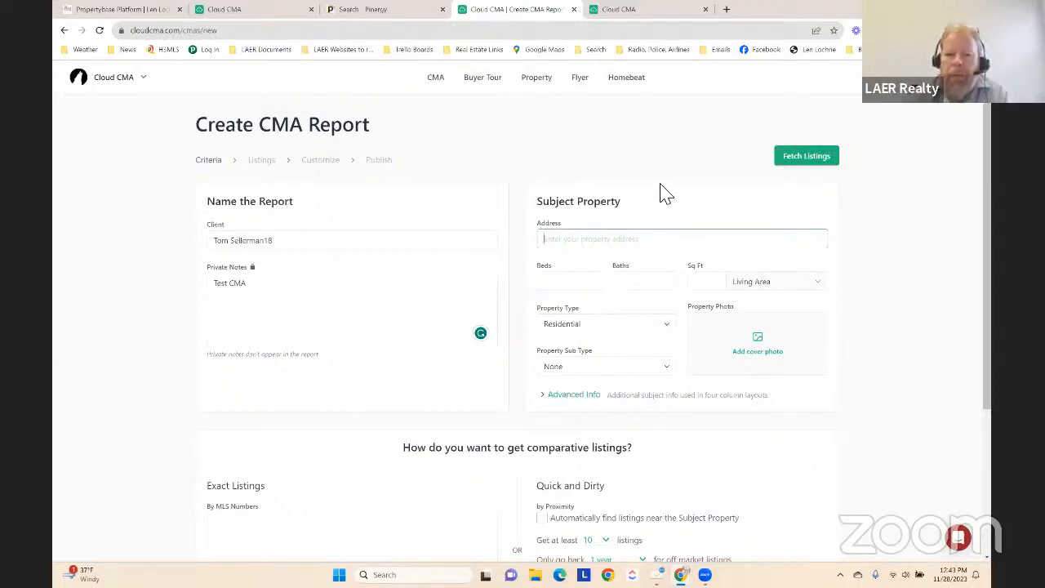
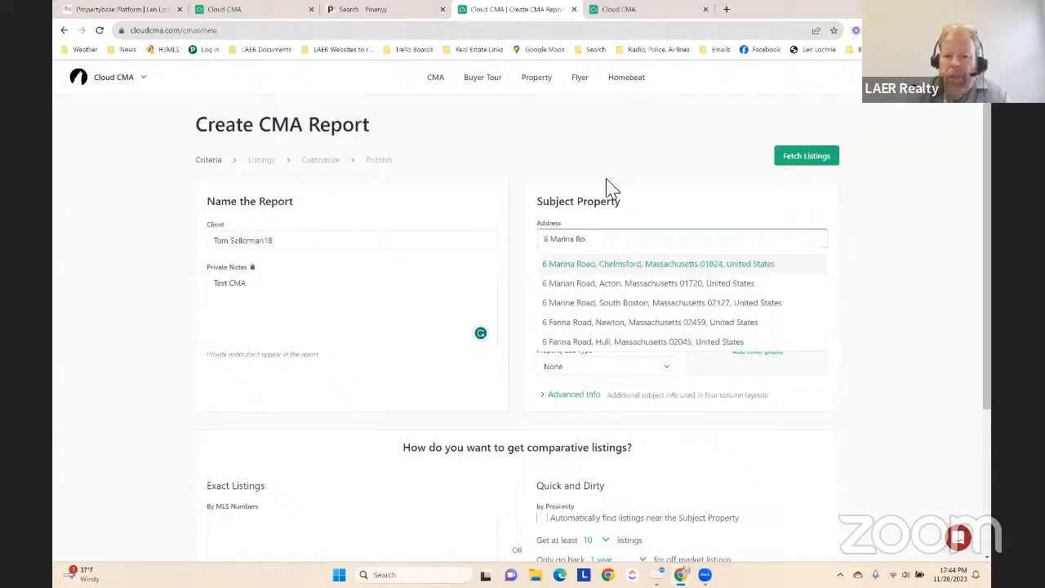
left_click(610, 271)
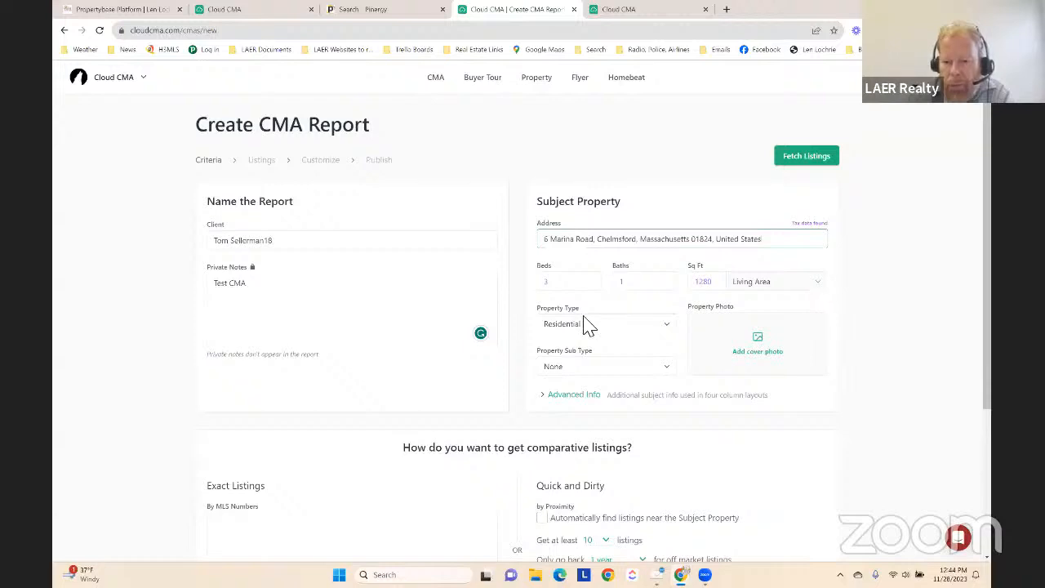
Expand the subject property's advanced info and enter 1 for garages and Ranch as the style
scroll(583, 327, "down", 2)
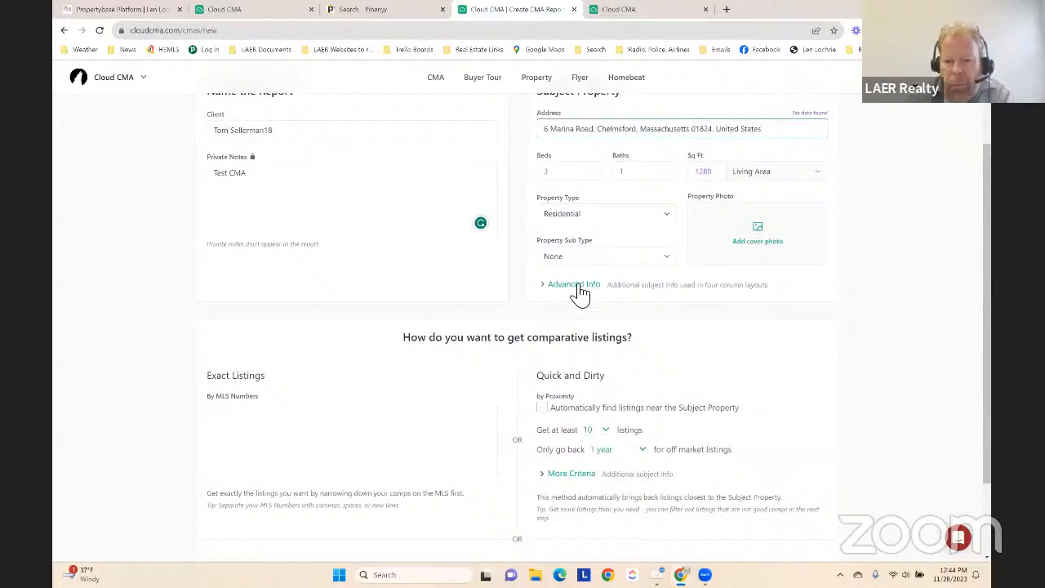
left_click(576, 286)
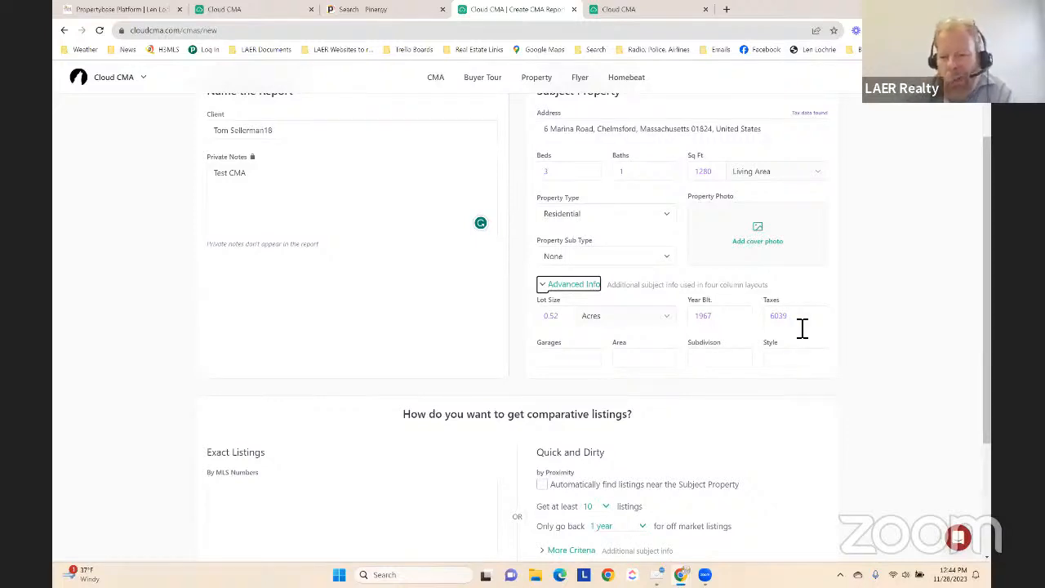
left_click(566, 359)
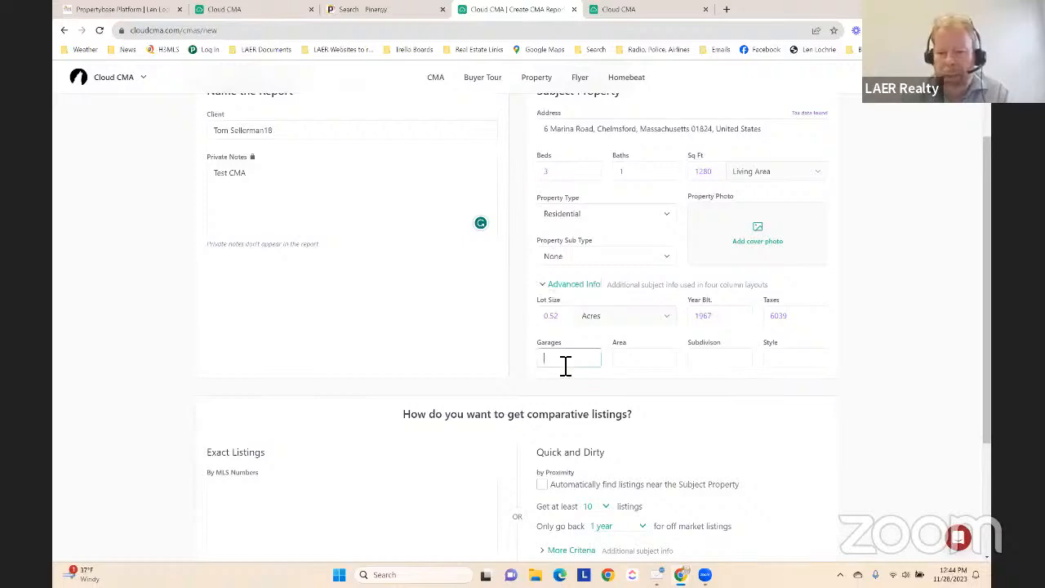
type("1")
key("Tab")
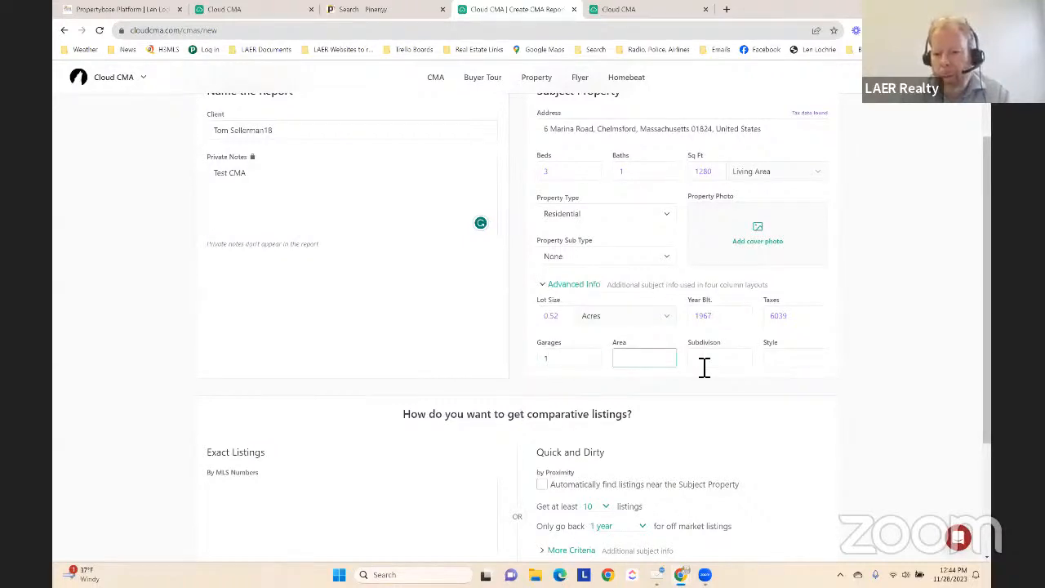
left_click(802, 363)
type("Ranc")
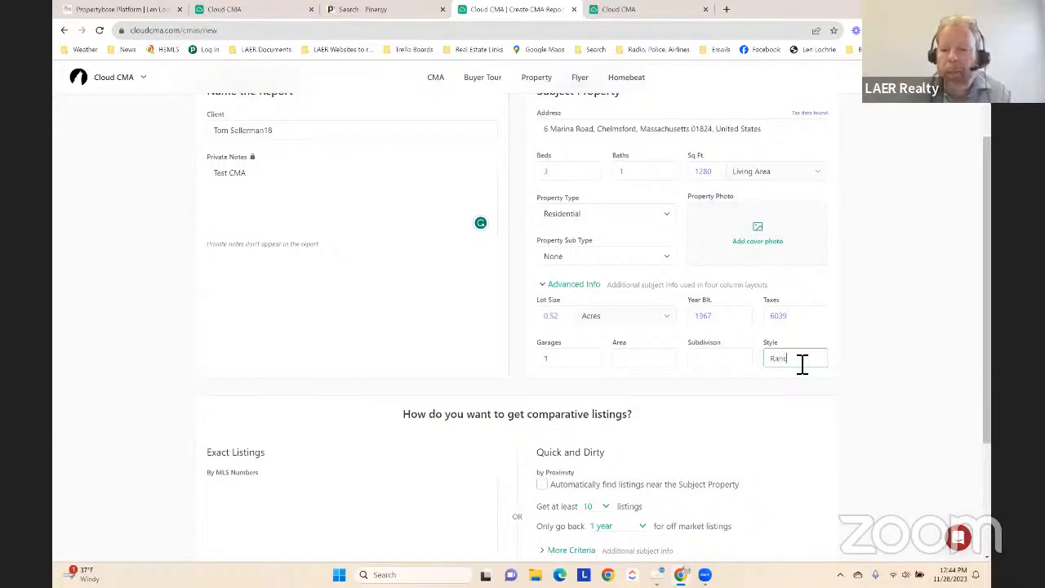
type("h")
left_click(845, 317)
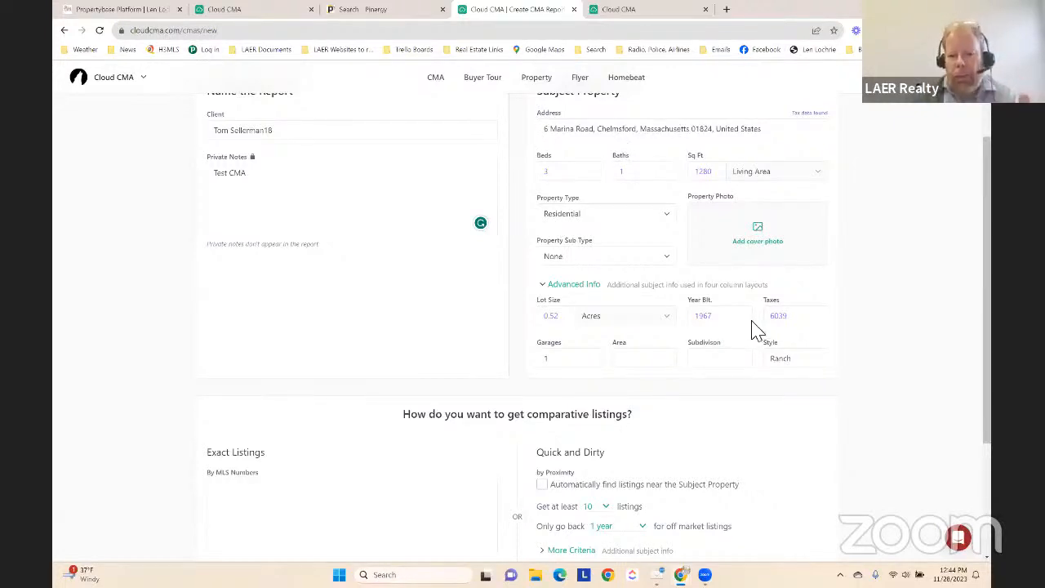
Review the option to get comparables by exact MLS numbers, checking the selected Pinergy search results and returning to the CMA form
scroll(757, 330, "down", 2)
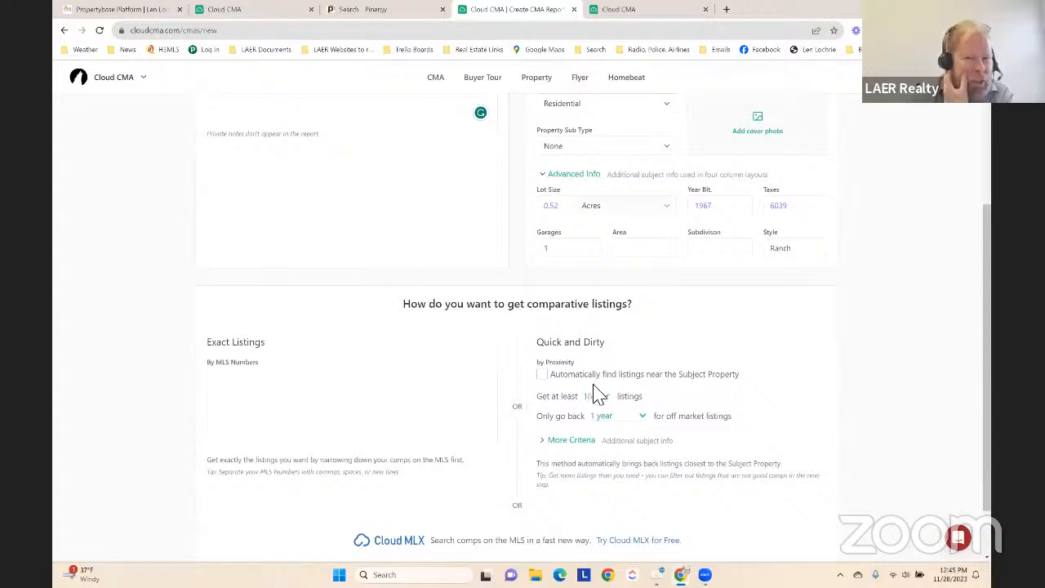
left_click(253, 388)
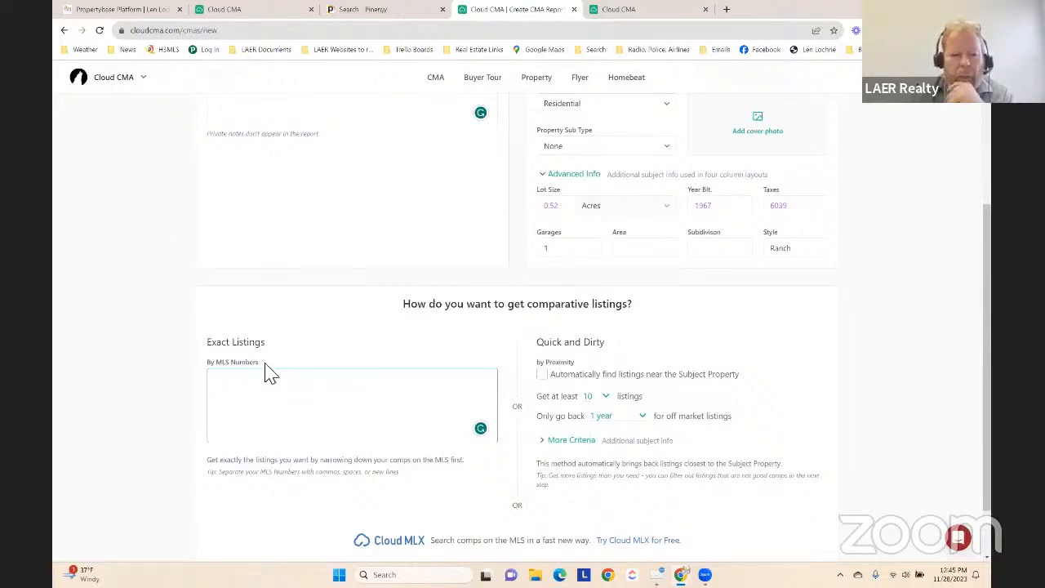
scroll(345, 351, "up", 3)
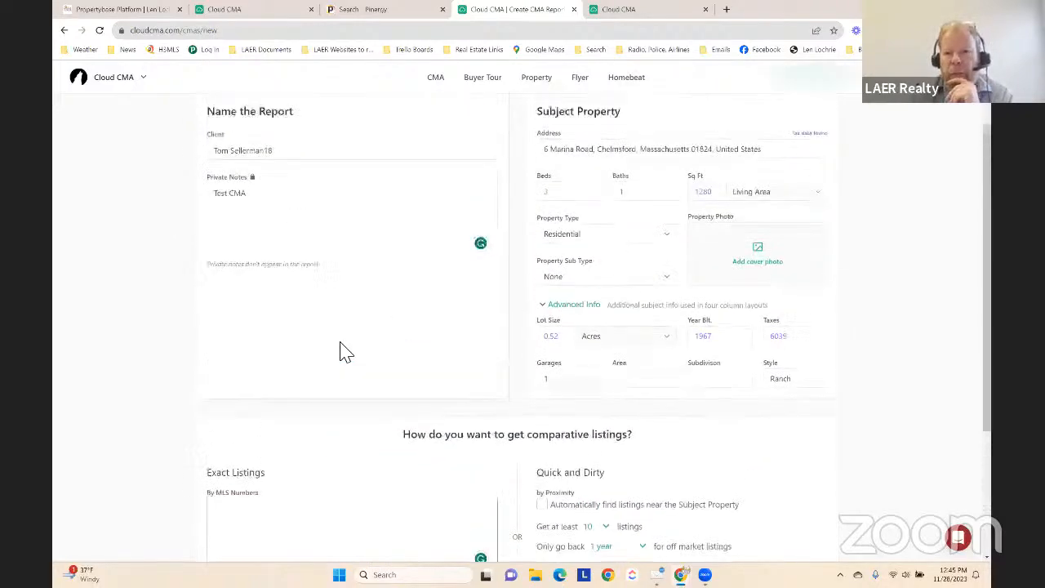
left_click(359, 10)
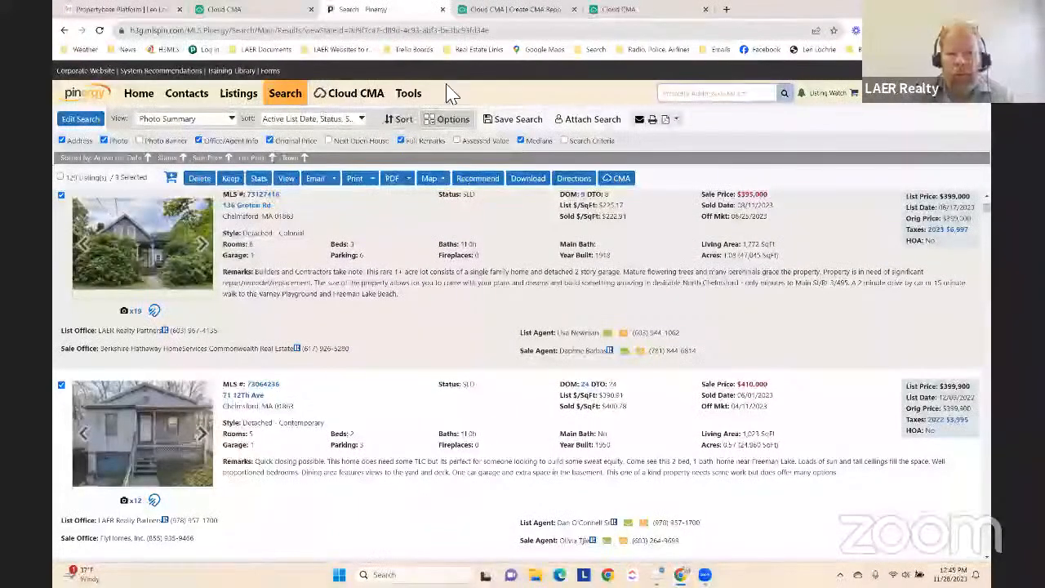
left_click(508, 9)
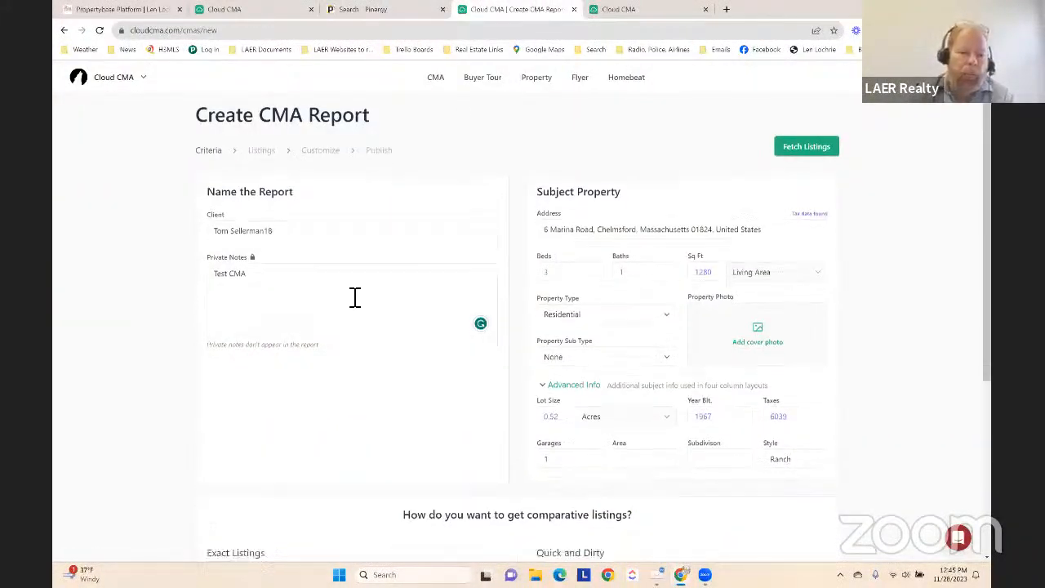
scroll(365, 306, "down", 4)
left_click(243, 374)
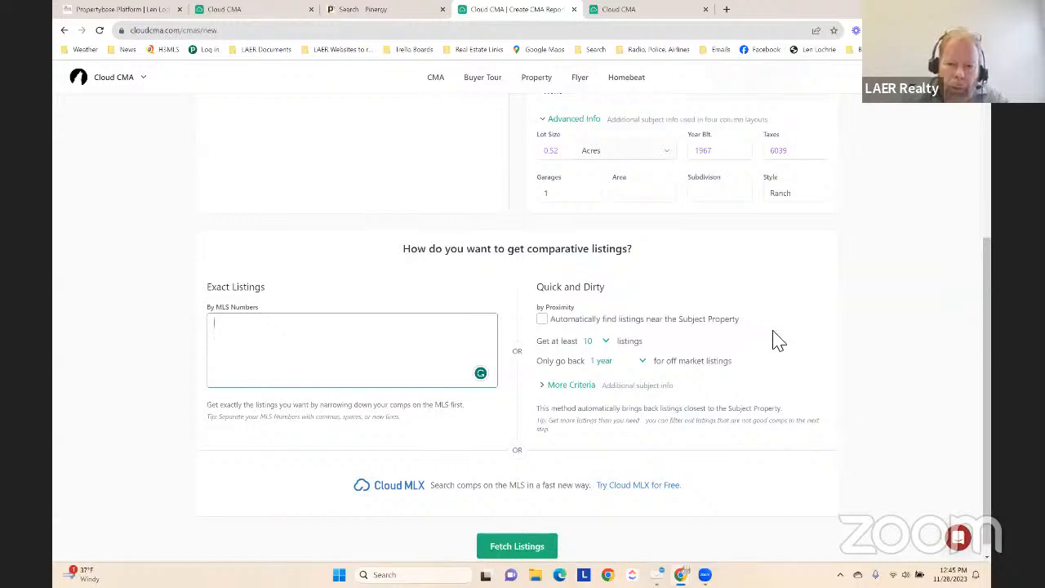
Toggle the automatic search near the subject property on and off, and fetch the comparative listings for the report
left_click(542, 320)
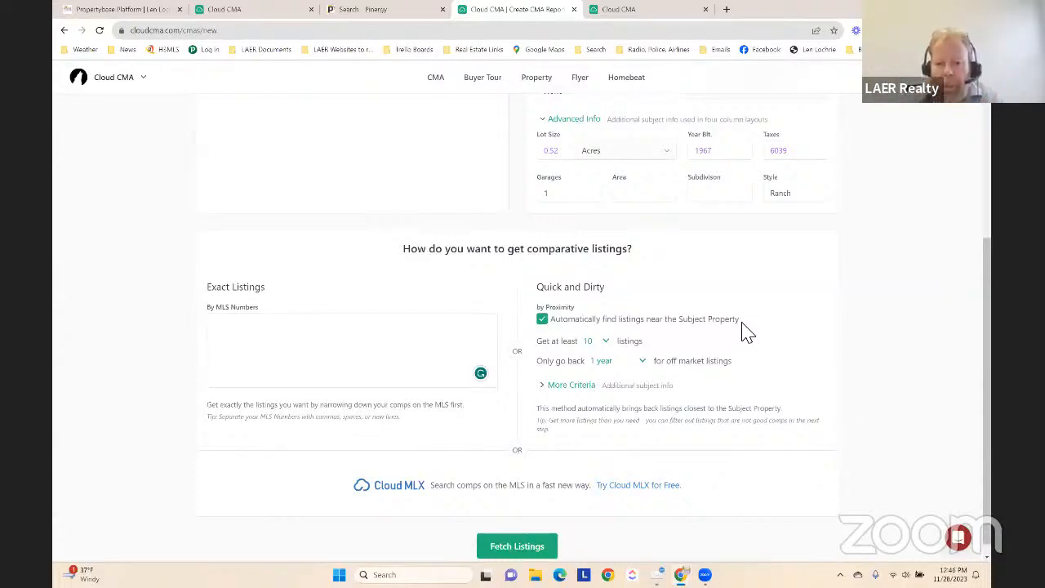
left_click(551, 321)
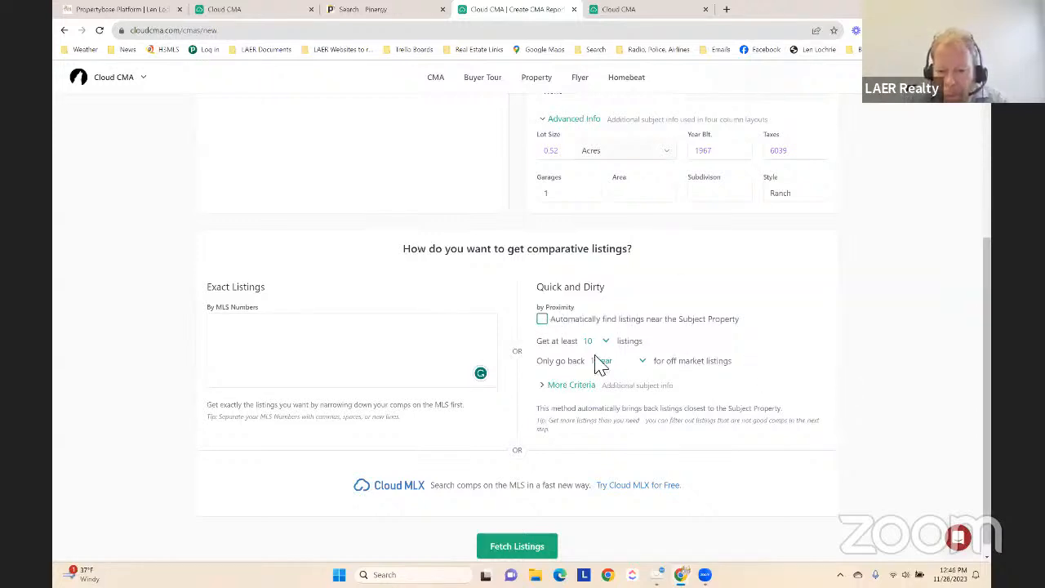
scroll(621, 449, "down", 1)
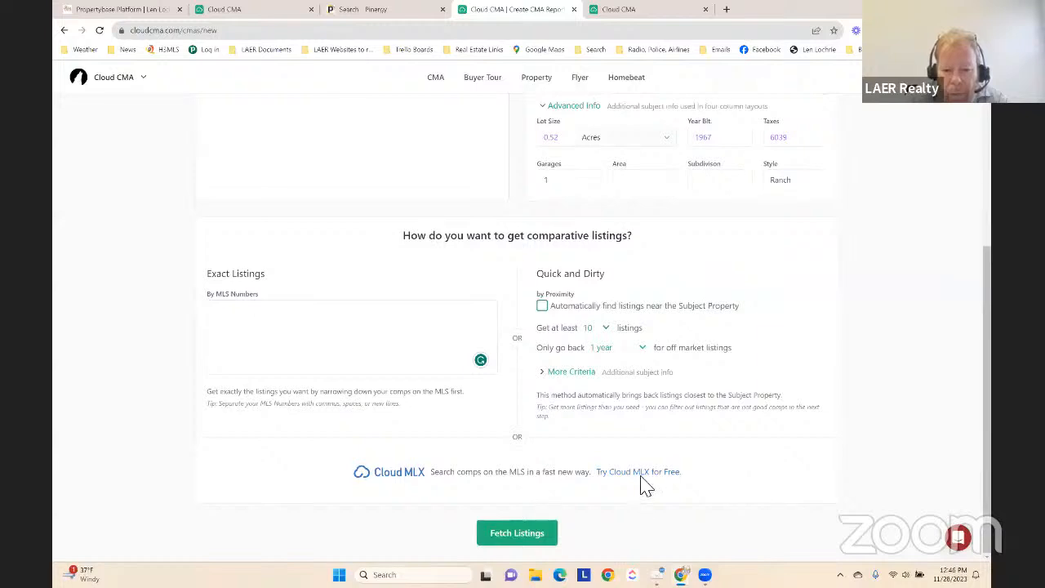
left_click(518, 536)
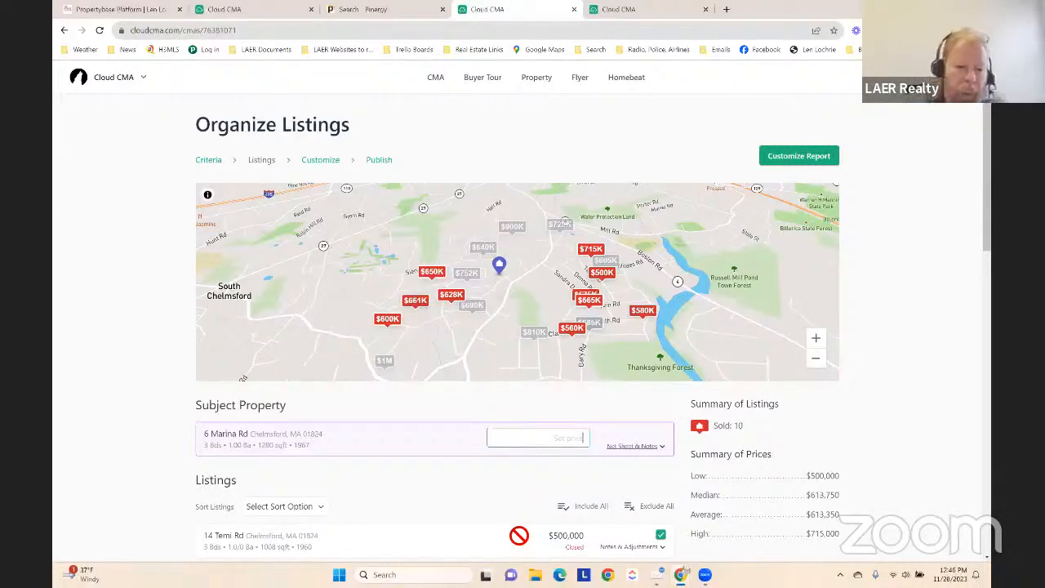
Examine the fetched Chelmsford listings, comparing the included and excluded ones by size, status and price against the summary of prices
scroll(396, 457, "down", 2)
scroll(702, 408, "down", 2)
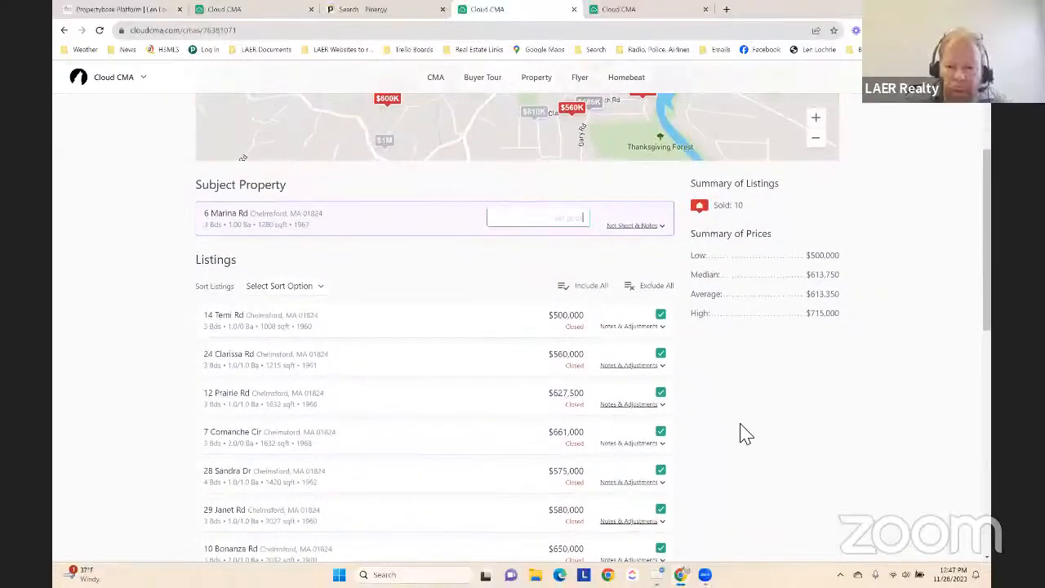
scroll(359, 351, "down", 2)
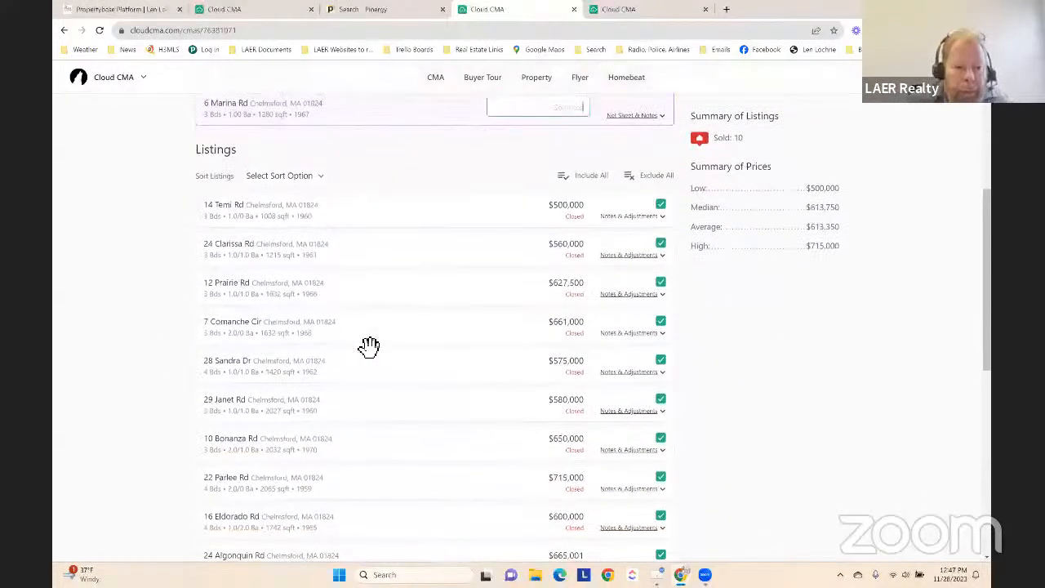
scroll(359, 292, "down", 6)
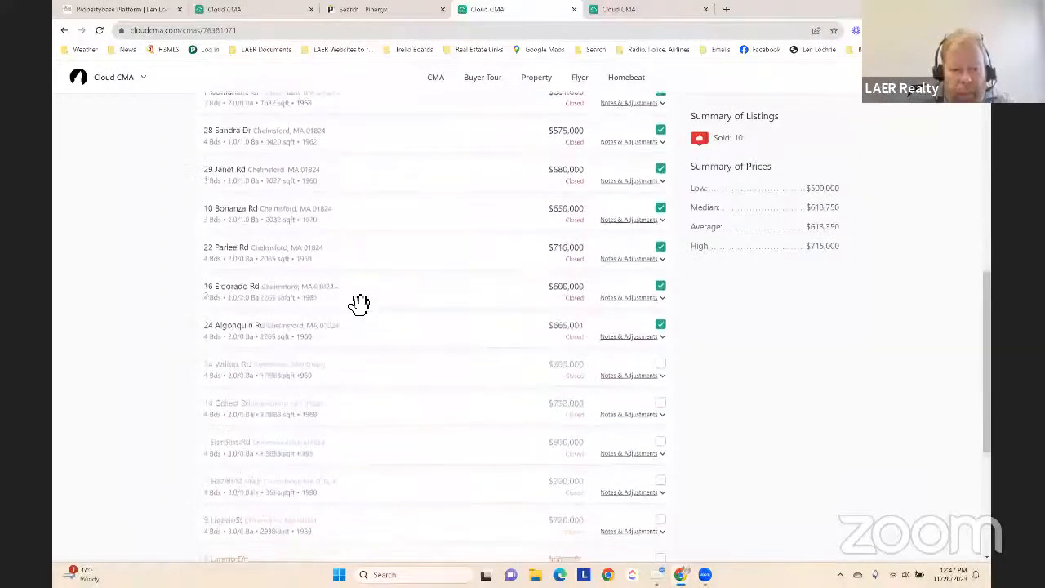
scroll(349, 343, "up", 5)
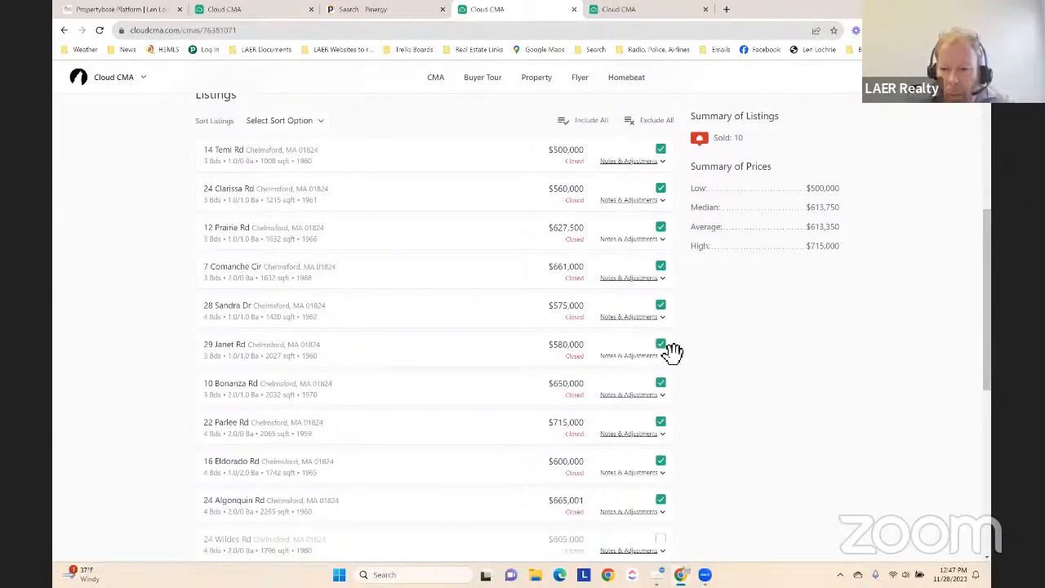
scroll(666, 371, "down", 2)
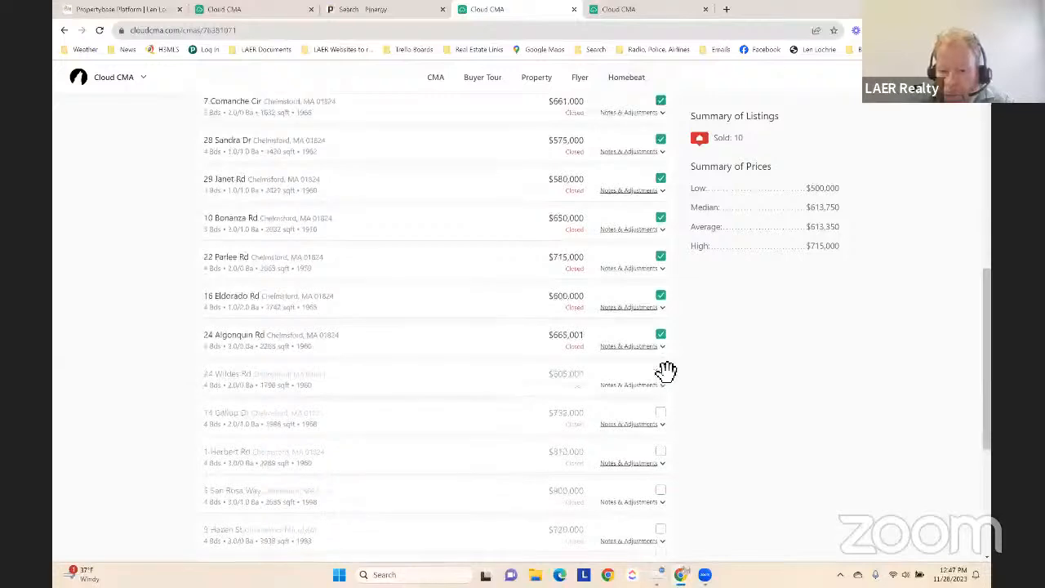
scroll(577, 377, "down", 1)
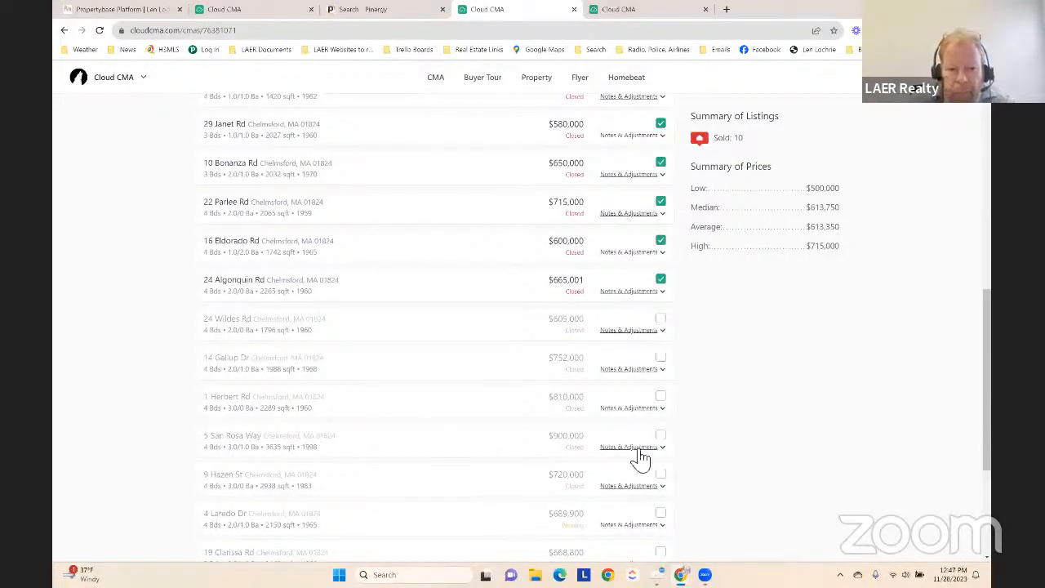
scroll(531, 453, "down", 2)
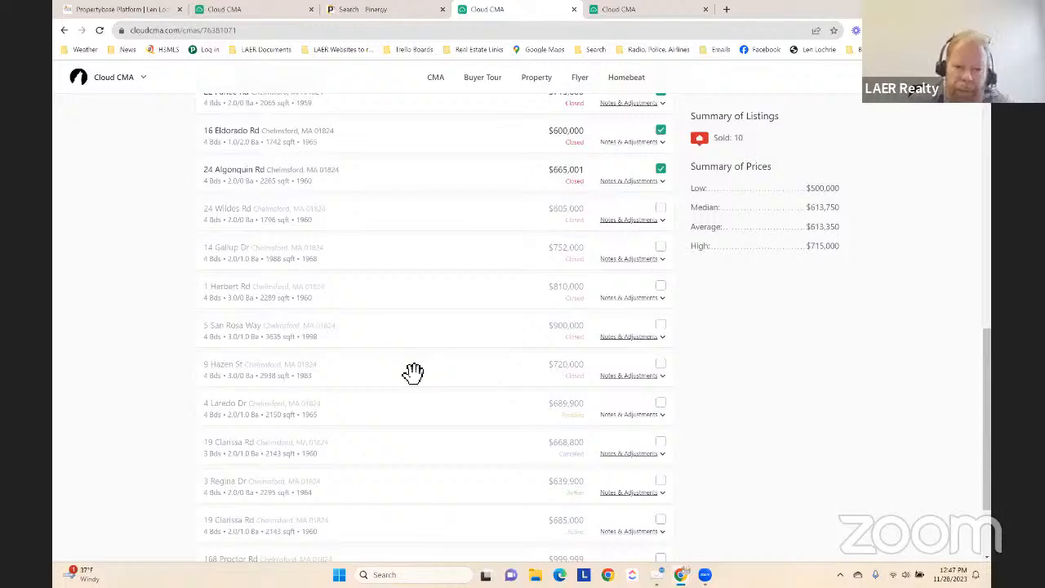
scroll(411, 375, "down", 1)
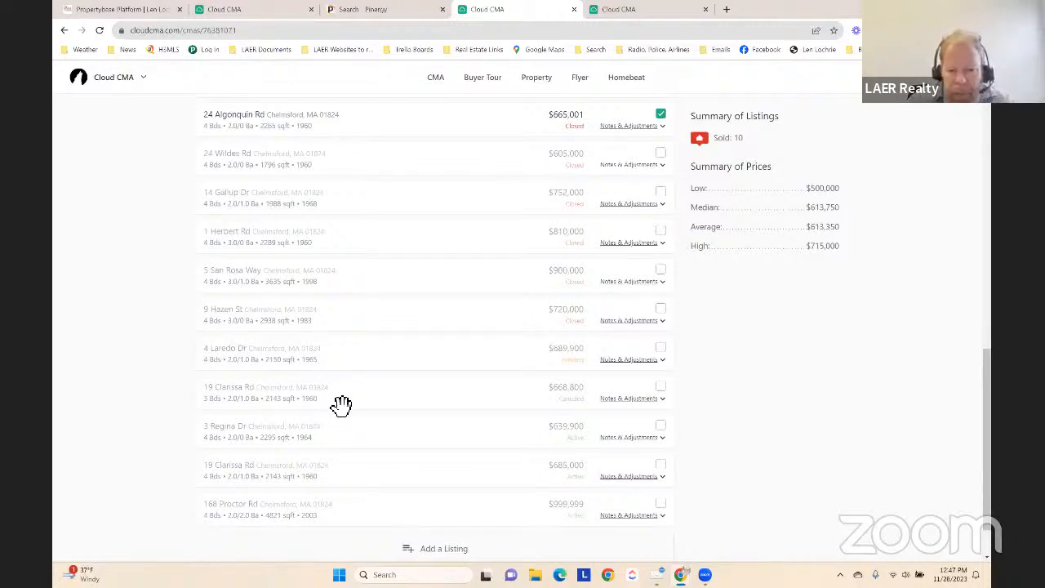
scroll(341, 404, "up", 1)
scroll(341, 406, "down", 1)
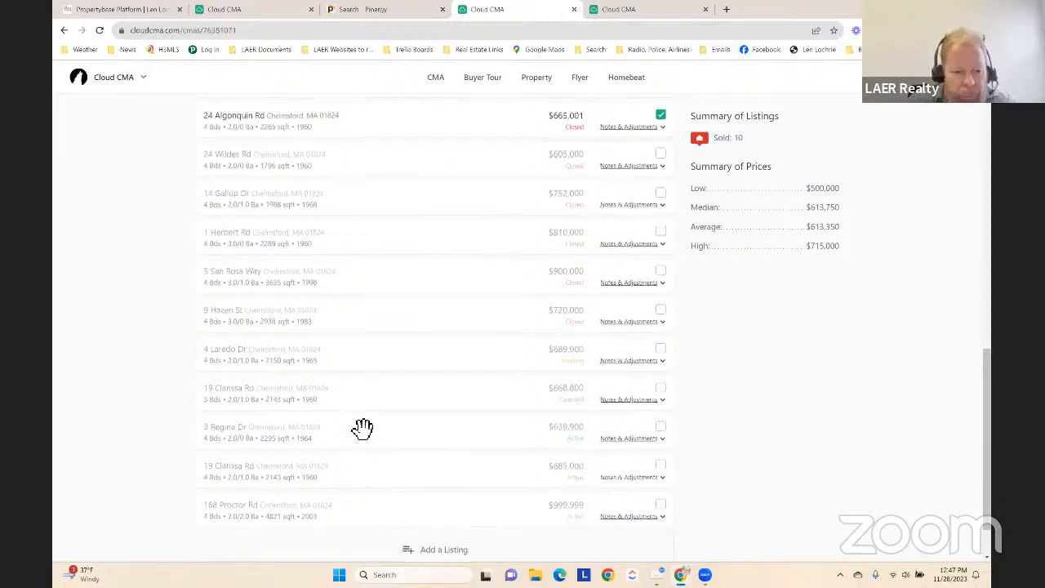
scroll(363, 432, "up", 2)
scroll(401, 416, "up", 1)
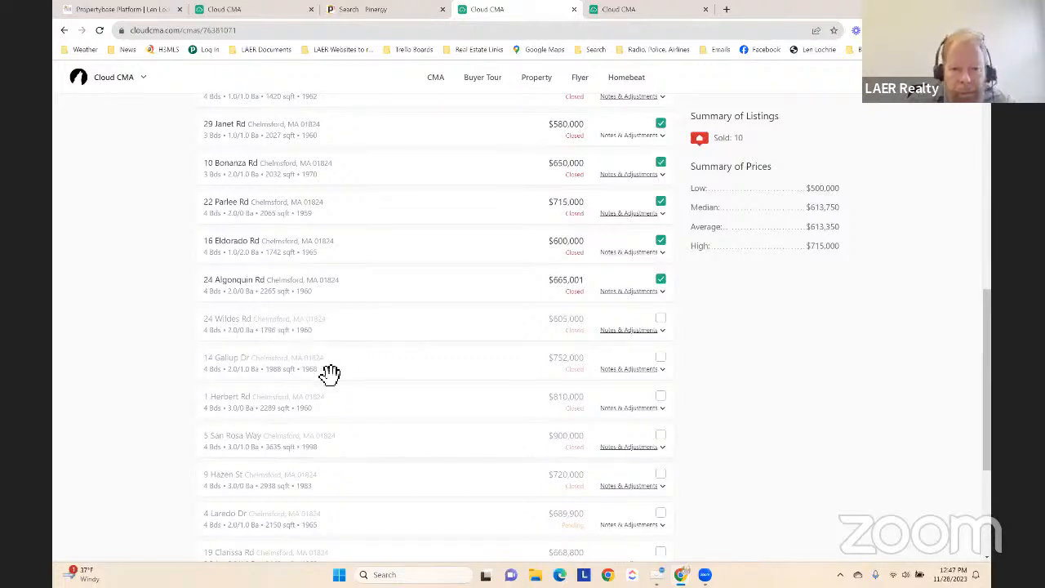
scroll(400, 373, "up", 4)
scroll(406, 374, "up", 2)
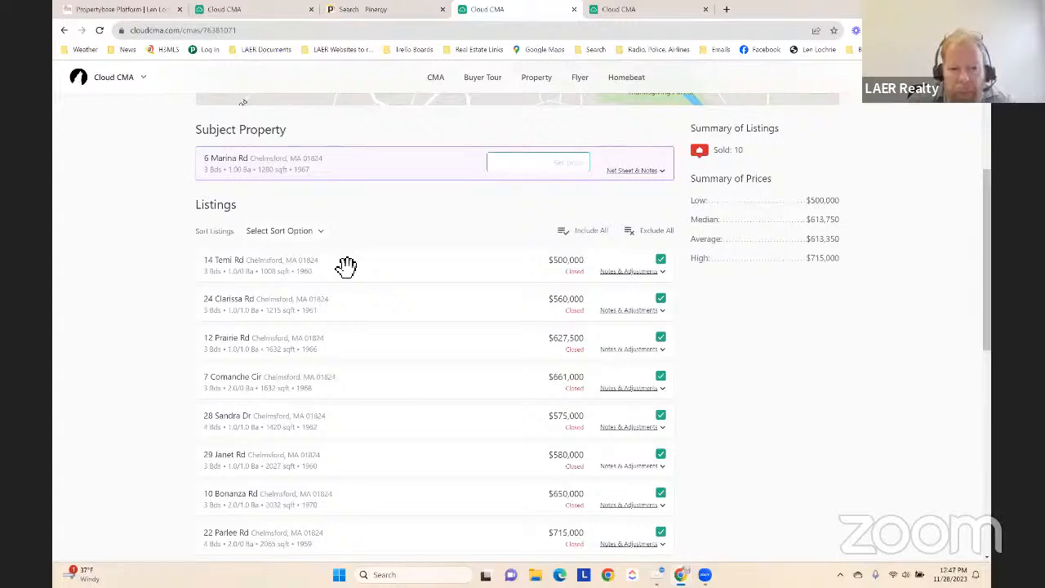
scroll(401, 280, "down", 2)
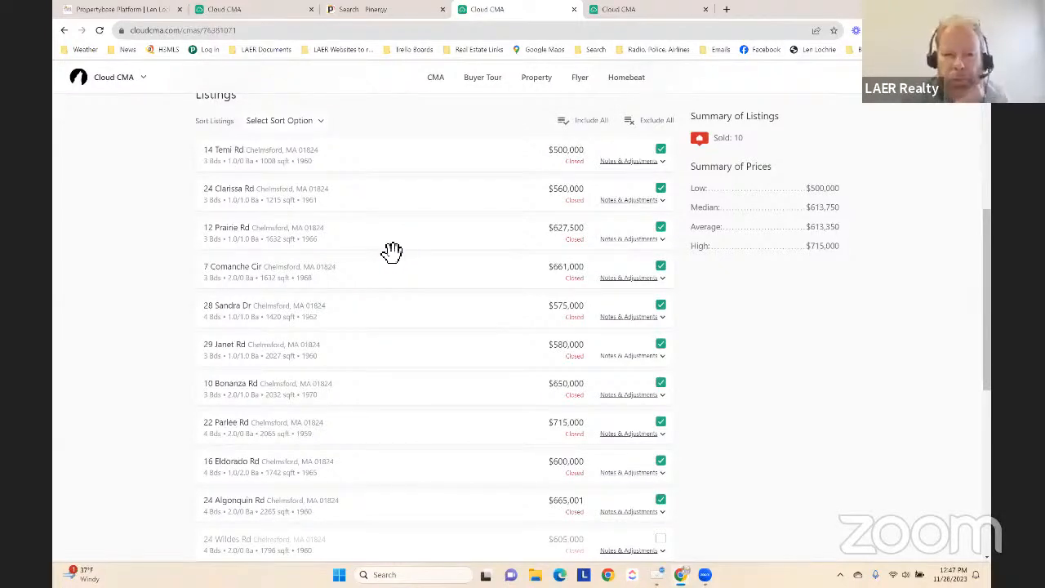
scroll(395, 256, "down", 1)
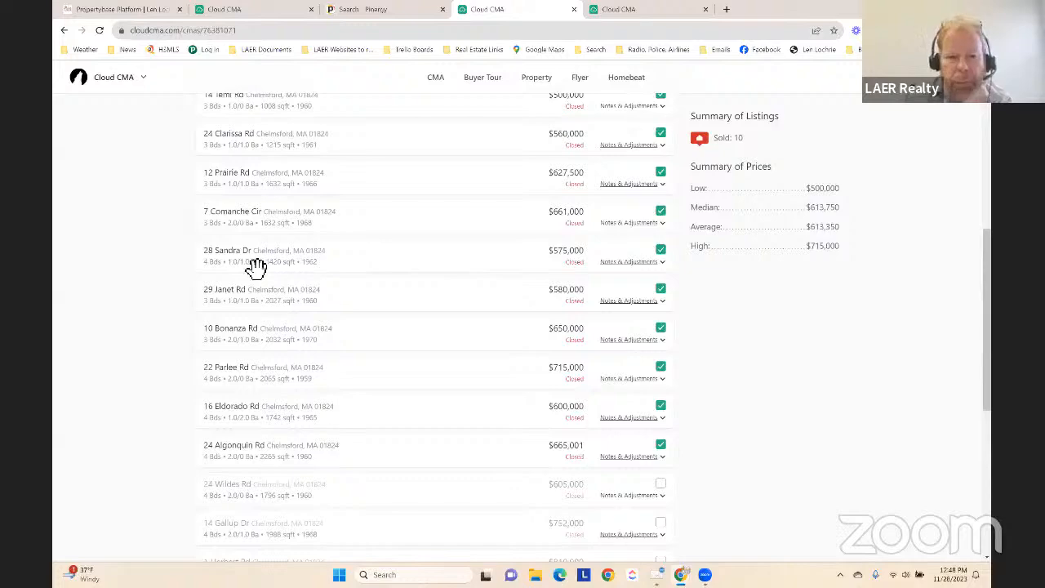
scroll(378, 299, "down", 1)
scroll(378, 298, "up", 4)
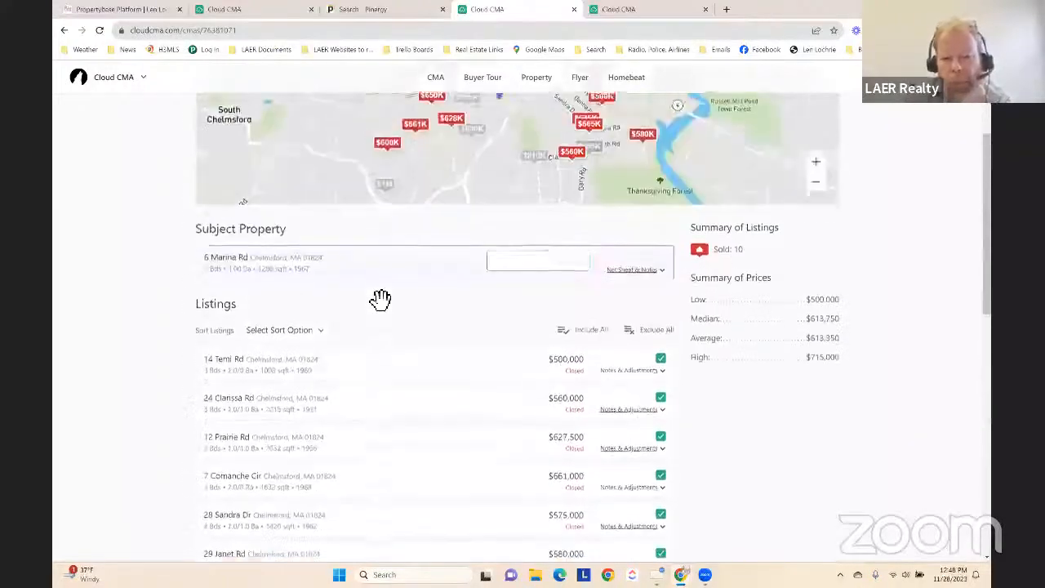
scroll(408, 345, "down", 5)
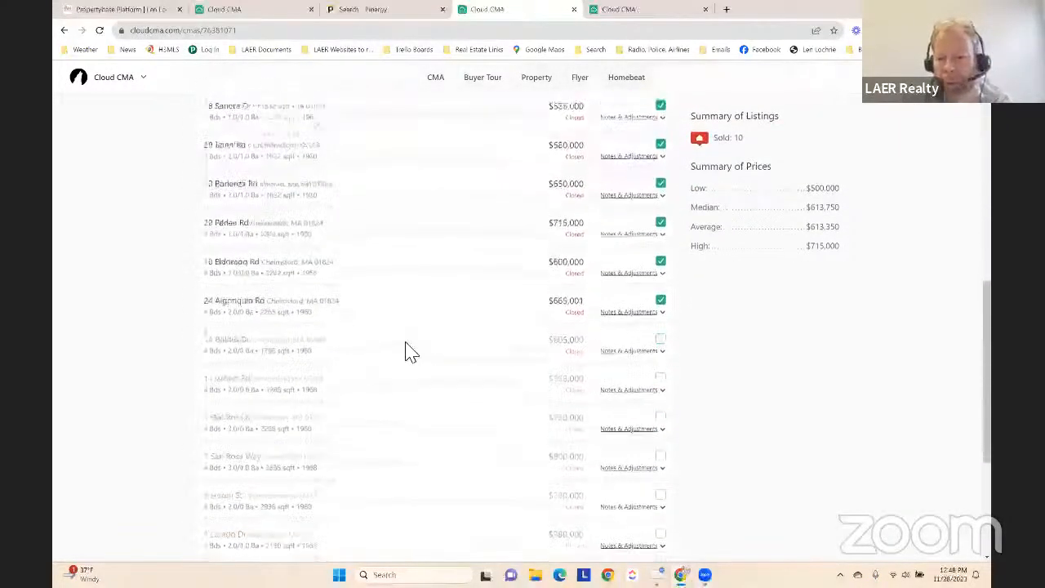
scroll(410, 351, "up", 3)
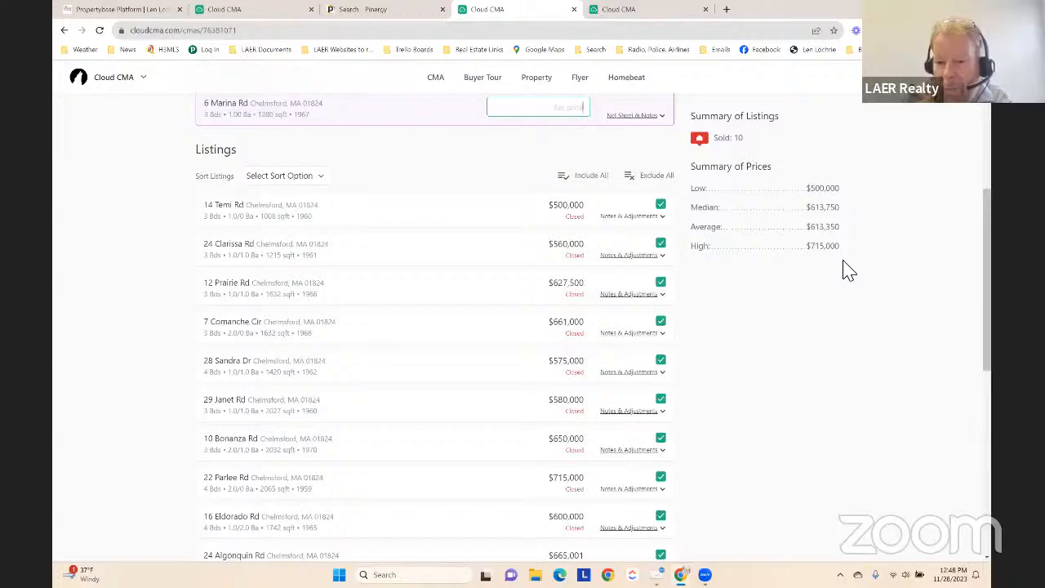
scroll(490, 310, "down", 3)
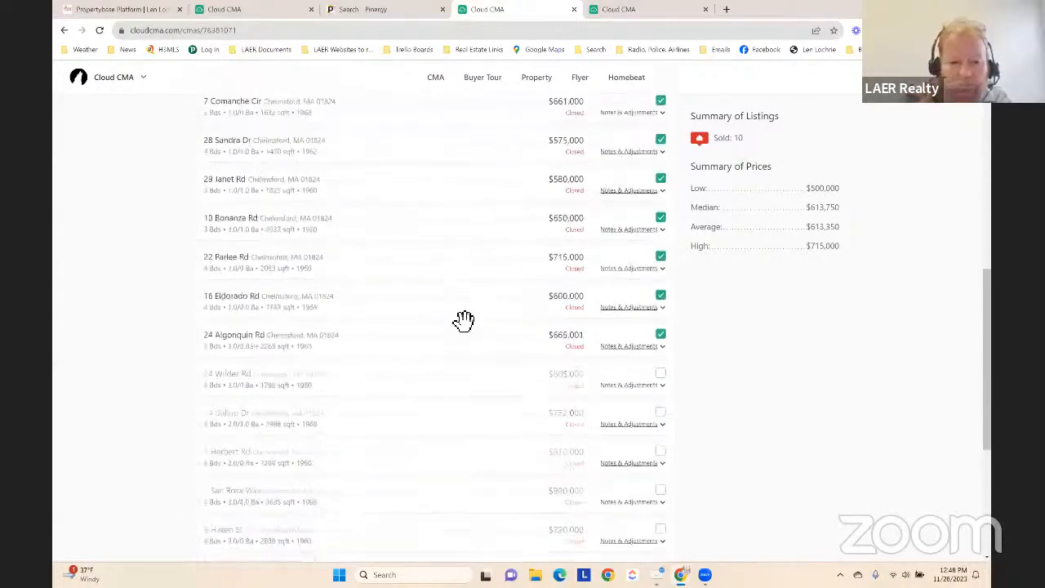
scroll(457, 323, "down", 2)
scroll(424, 326, "down", 1)
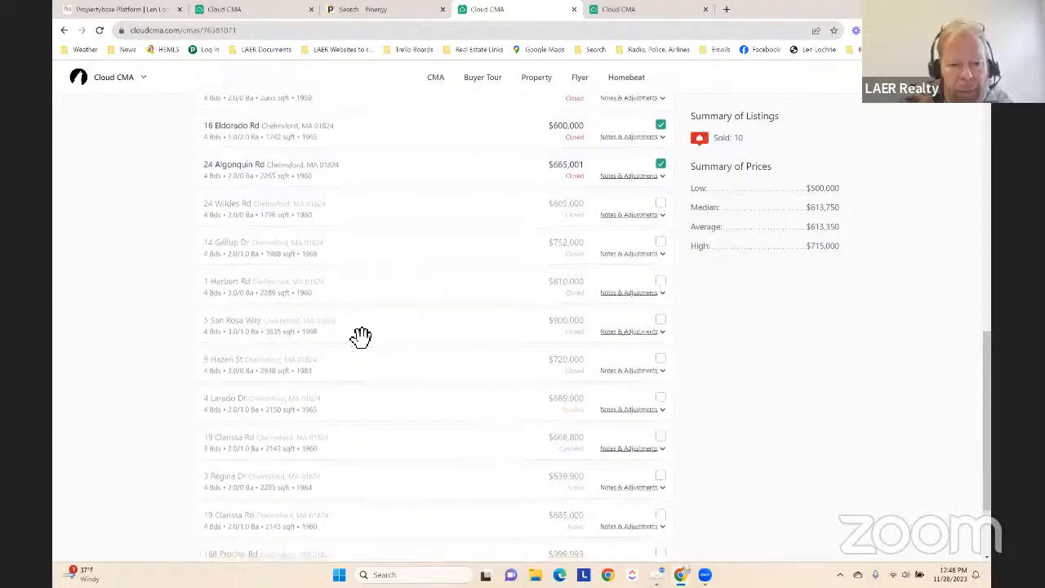
scroll(358, 341, "down", 3)
scroll(363, 343, "up", 3)
scroll(366, 337, "up", 1)
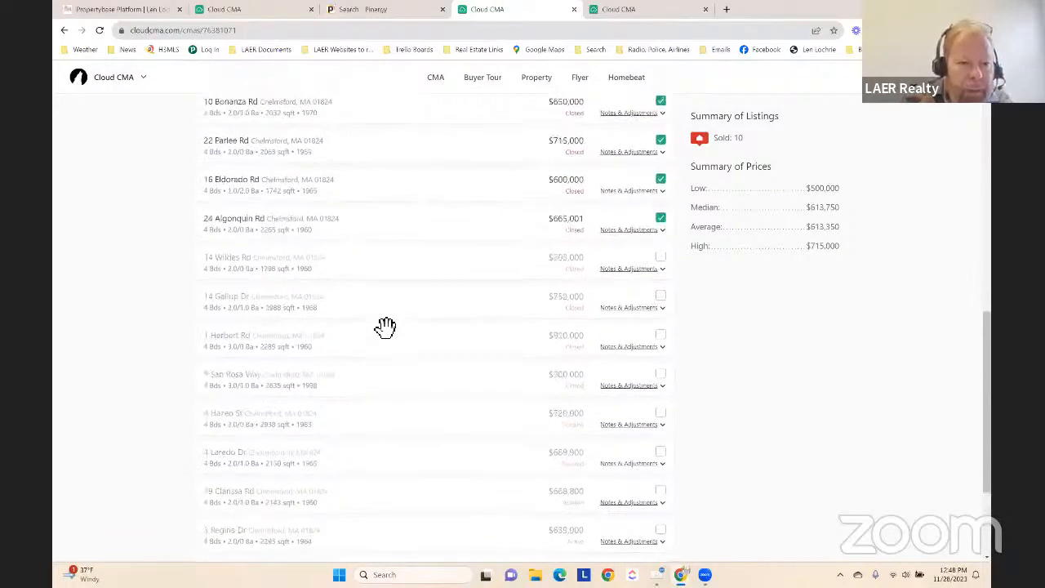
Include the closed $605,000 listing in the comparables, and try adding the $752,000 listing before excluding it again
scroll(284, 305, "down", 2)
scroll(284, 317, "down", 1)
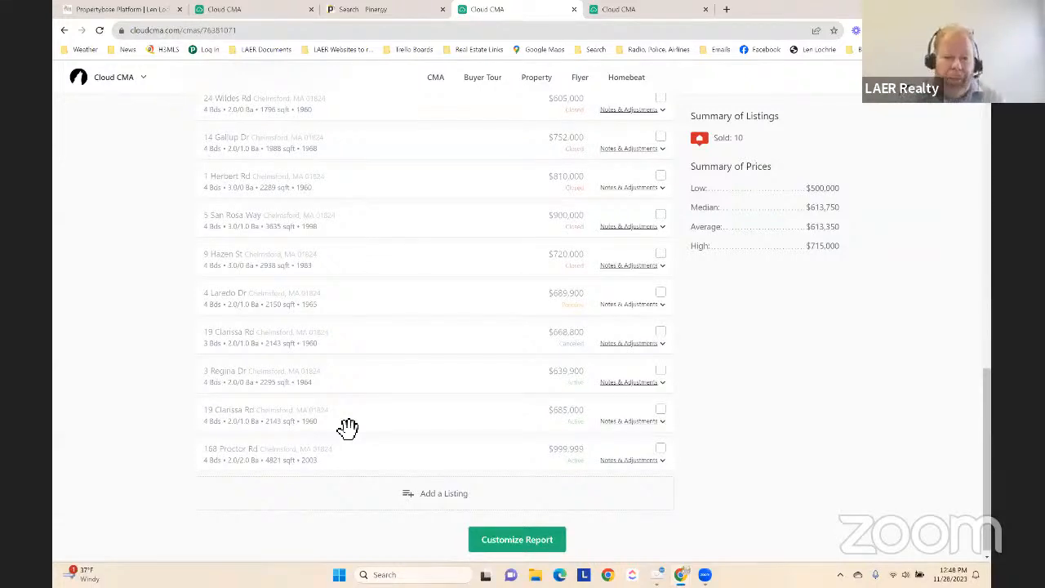
scroll(348, 428, "up", 4)
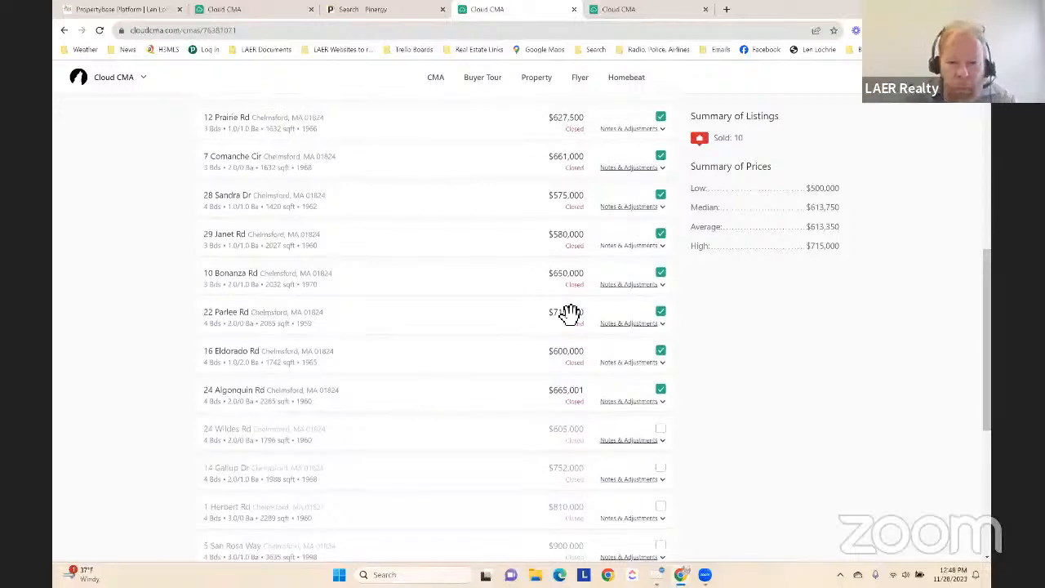
left_click(661, 430)
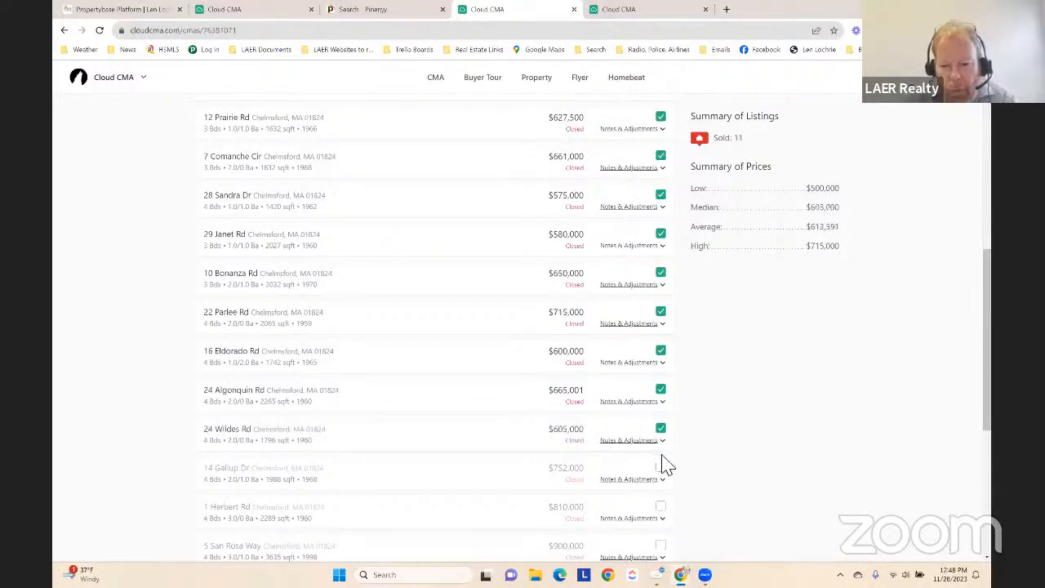
left_click(660, 467)
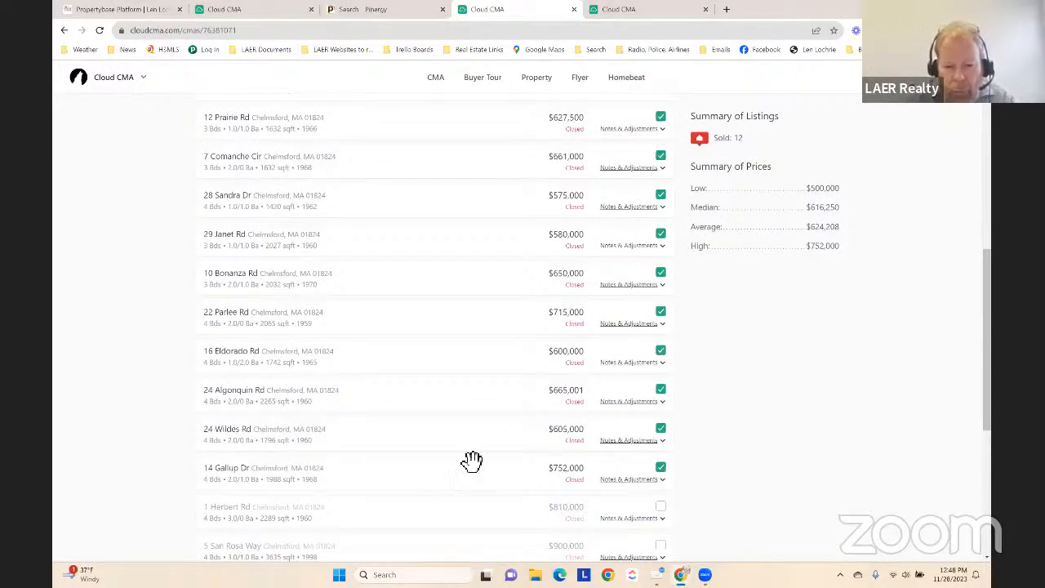
left_click(660, 469)
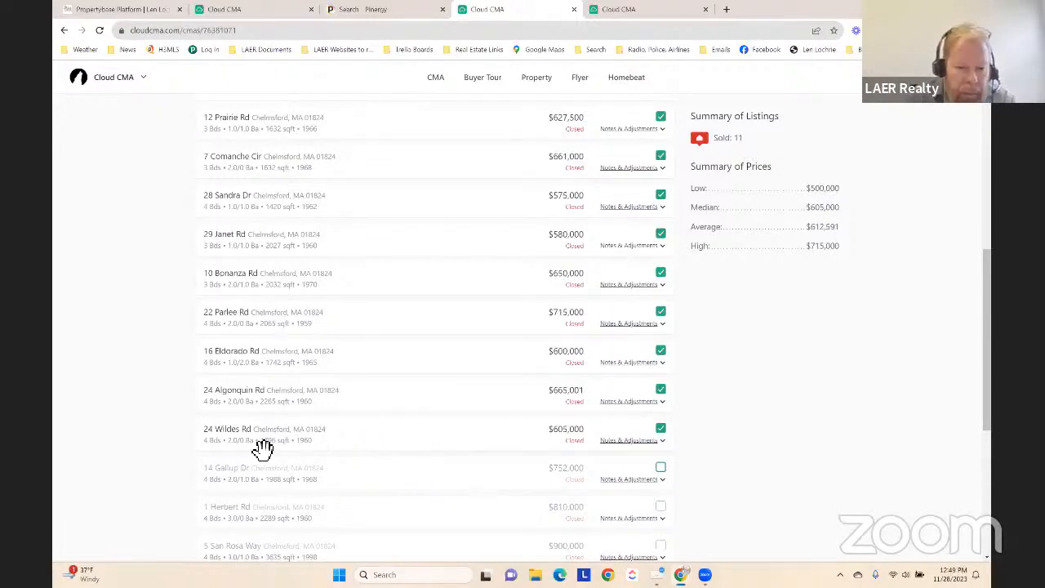
Expand the notes and adjustments of the $605,000 listing and examine its photo, details, remarks, features and adjustment table
scroll(329, 331, "down", 2)
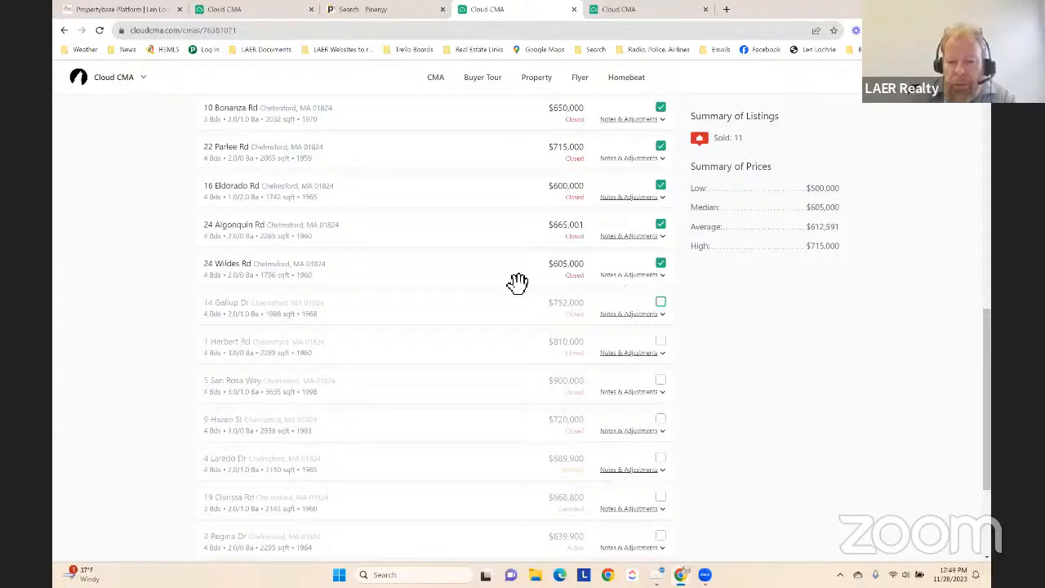
left_click(637, 276)
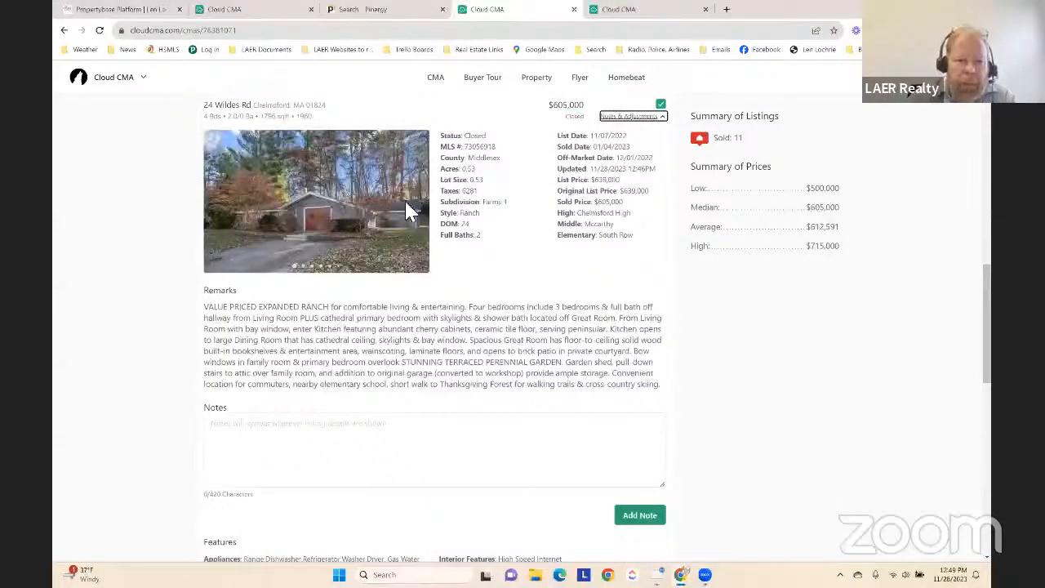
left_click(408, 206)
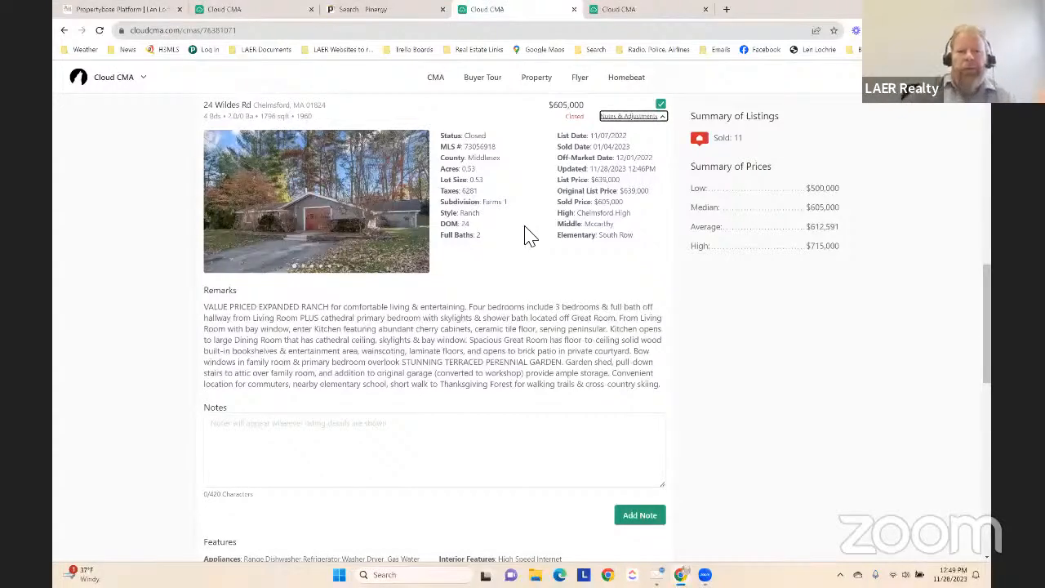
scroll(526, 235, "down", 1)
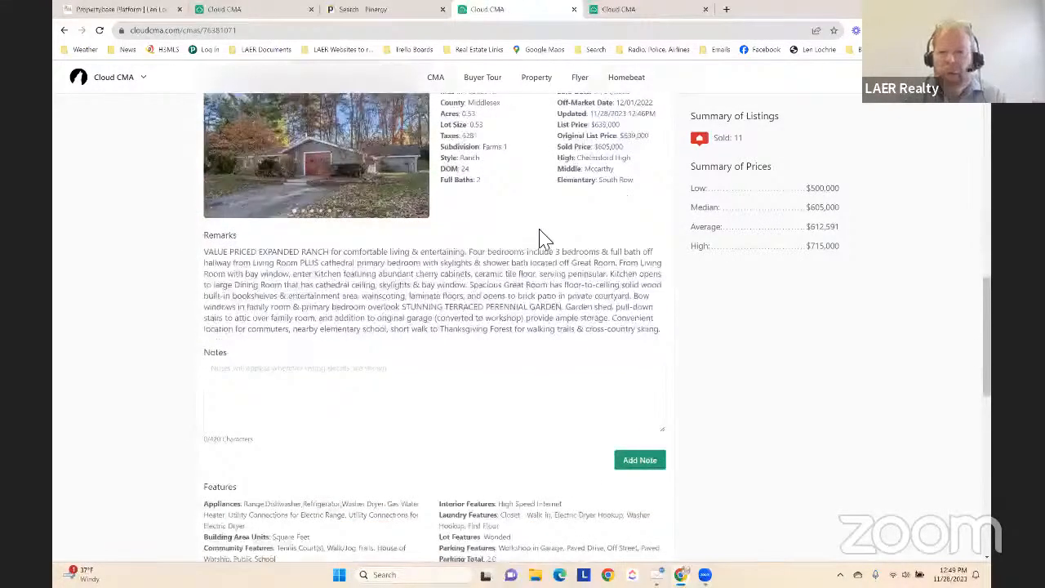
scroll(539, 238, "up", 3)
scroll(544, 238, "down", 2)
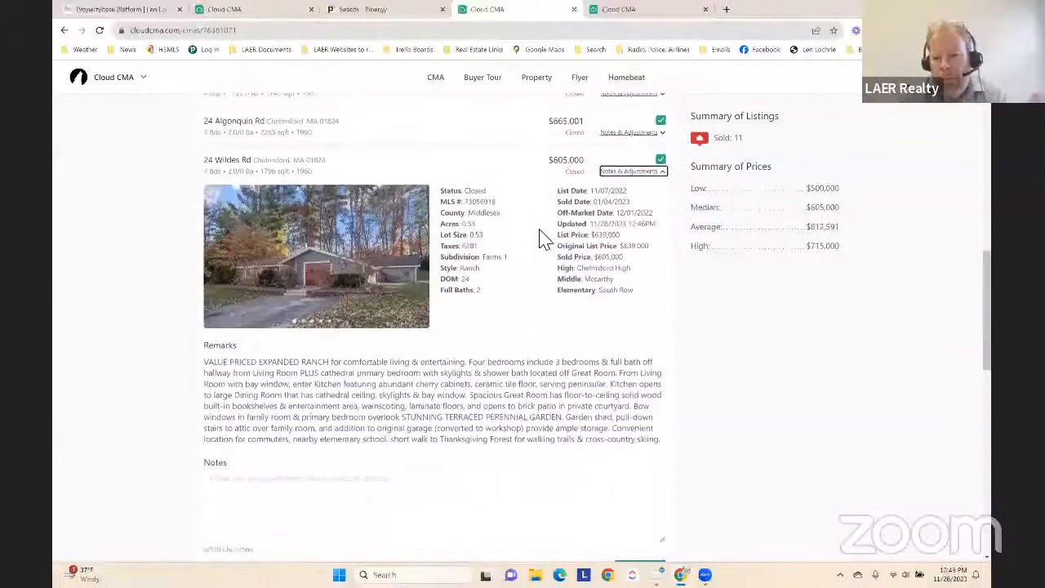
scroll(545, 238, "down", 5)
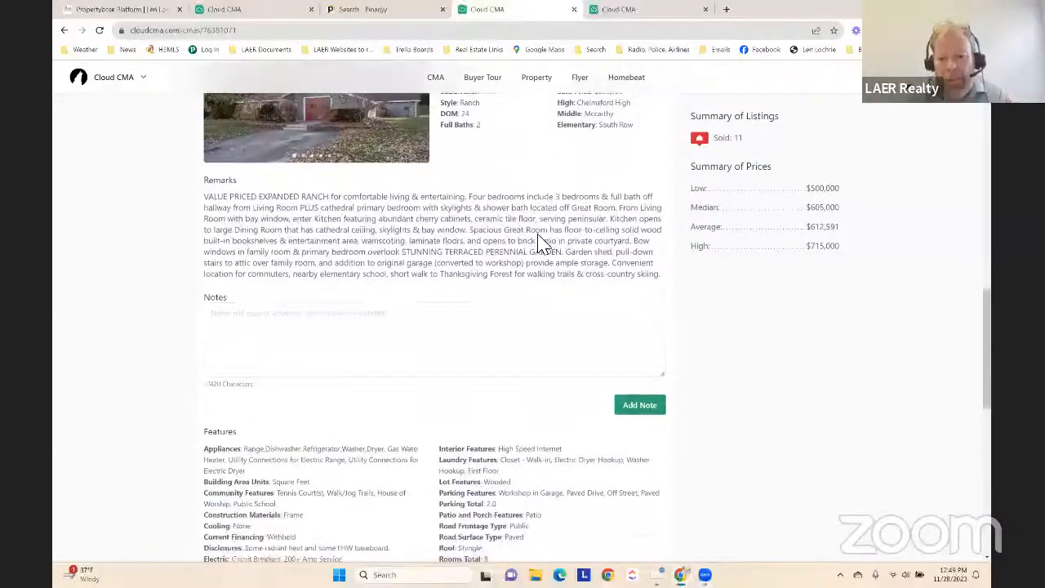
scroll(545, 241, "down", 2)
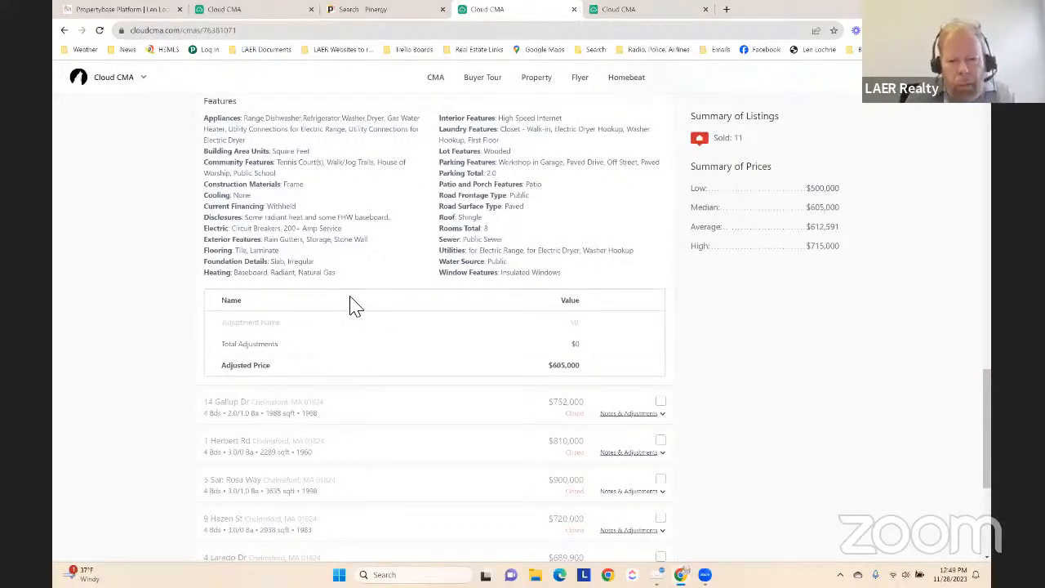
scroll(361, 273, "up", 2)
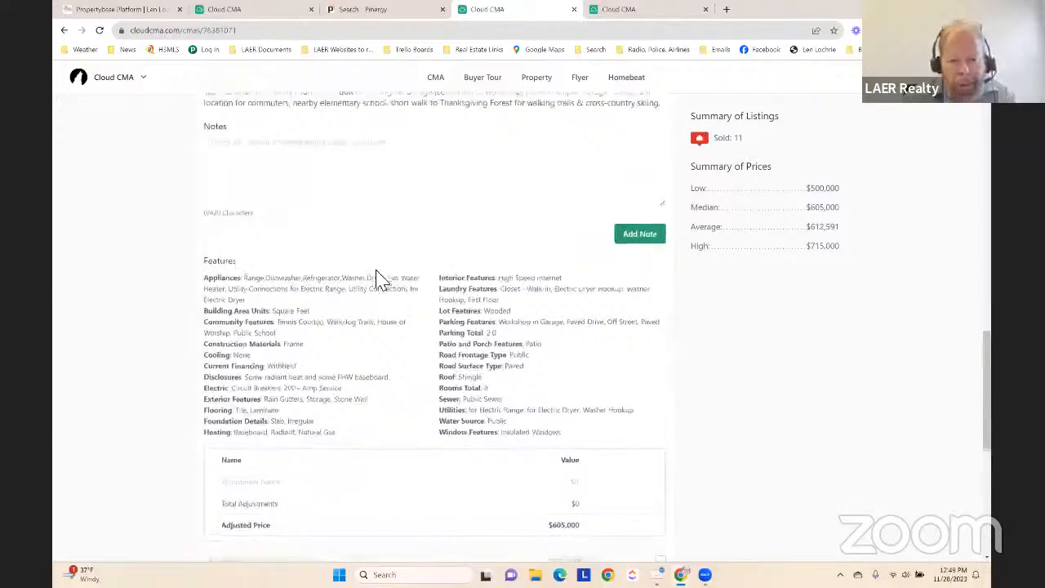
Add and save a price adjustment named Bedroom with a value of -$25,000 for the $605,000 listing
scroll(377, 278, "down", 1)
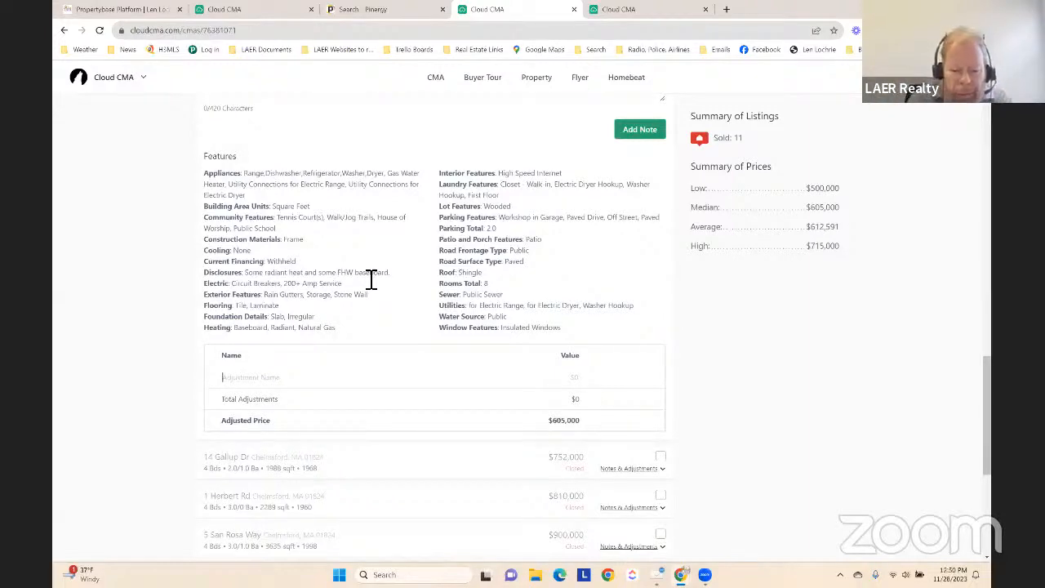
type("Bedr")
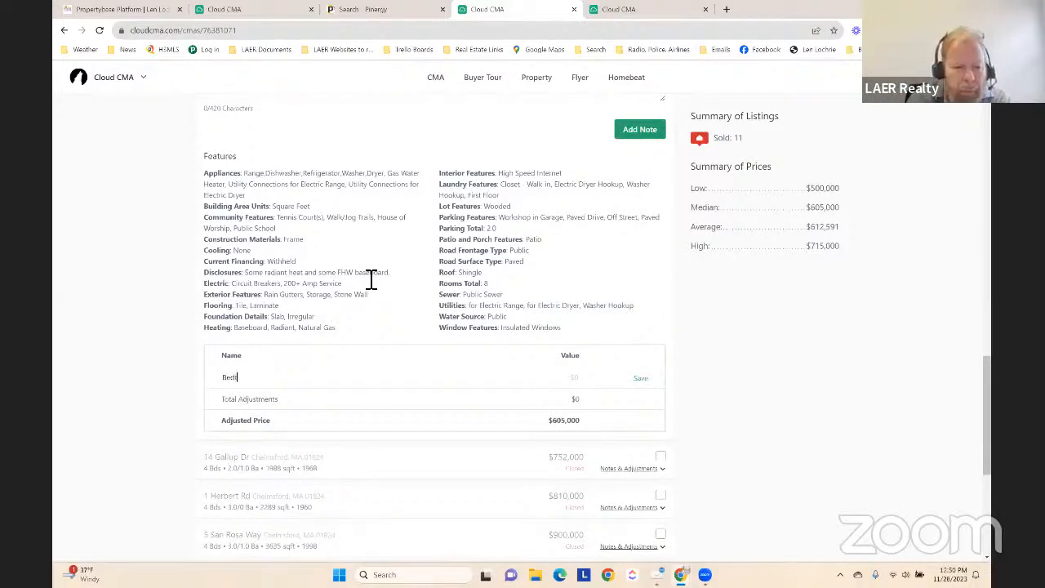
type("oom")
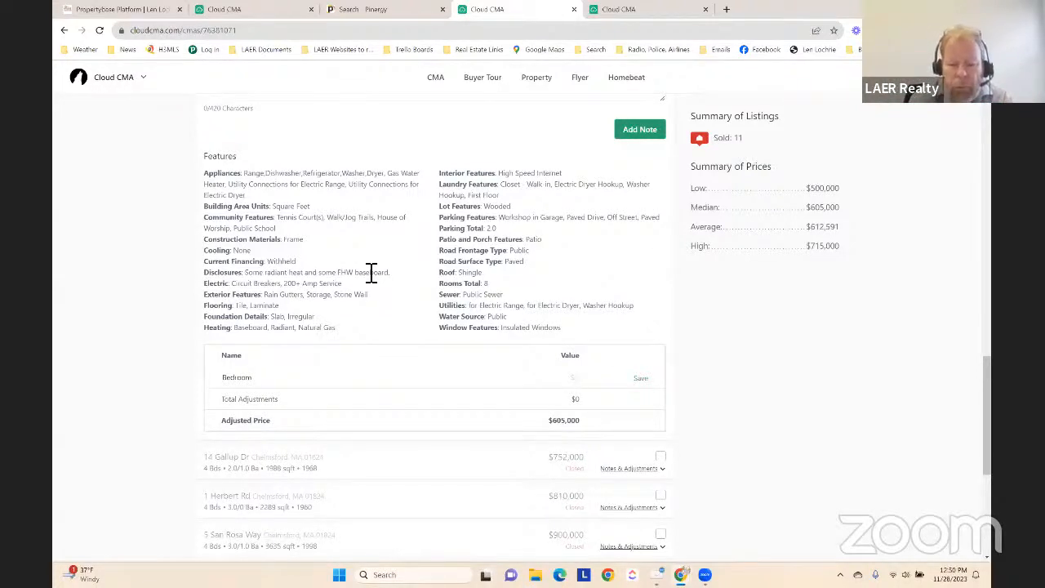
type("250000")
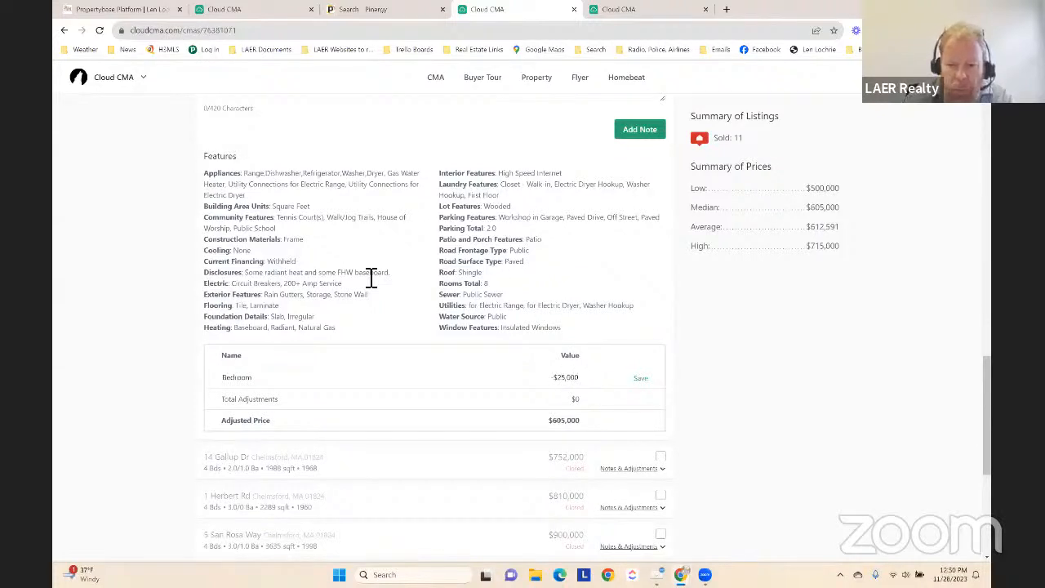
left_click(640, 378)
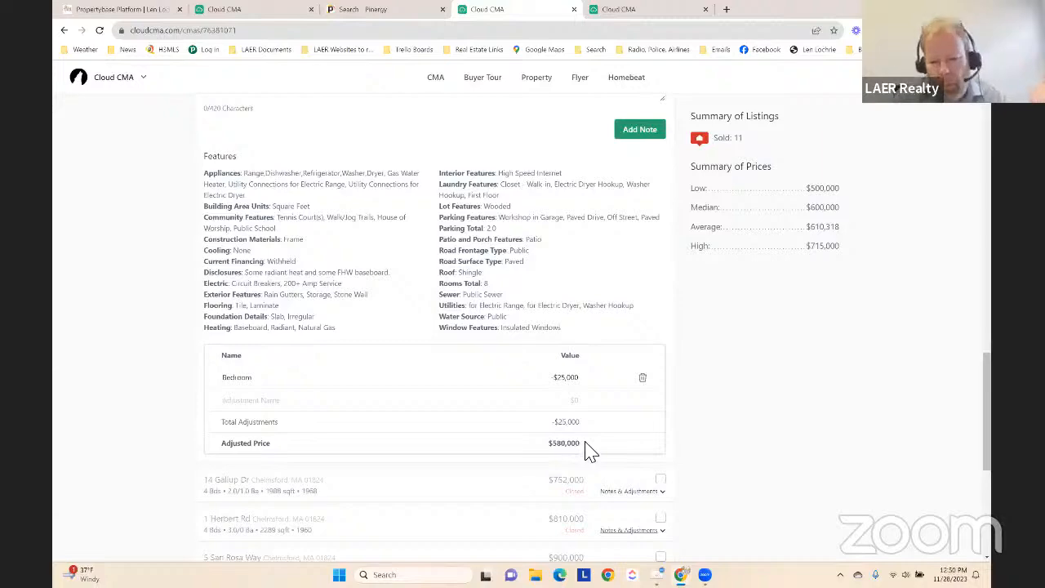
Check the listing's bath details, and add and save a second adjustment named Half Bath with a value of -$5,000
scroll(590, 448, "up", 2)
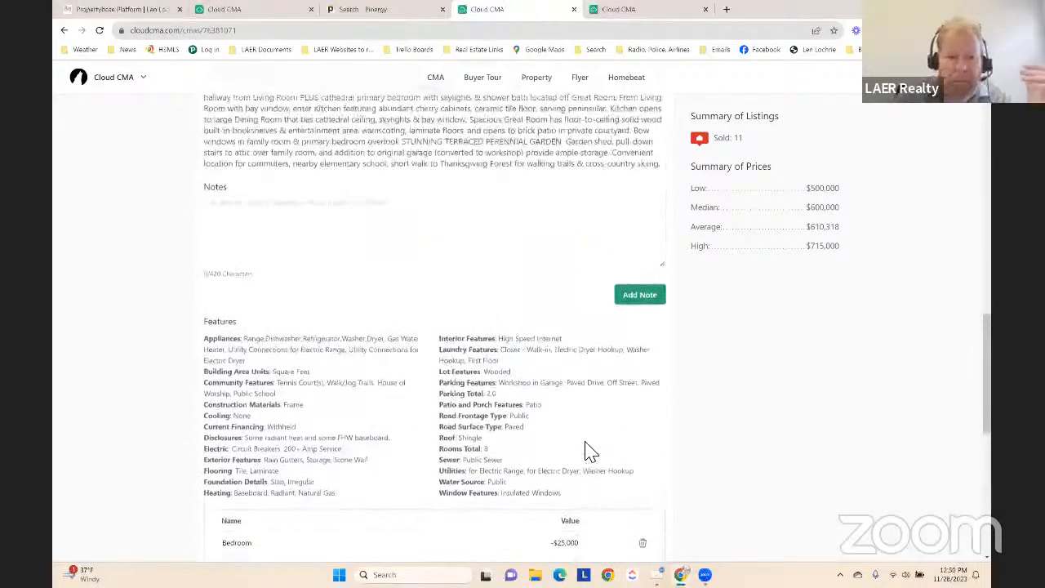
scroll(590, 448, "down", 2)
scroll(353, 395, "up", 5)
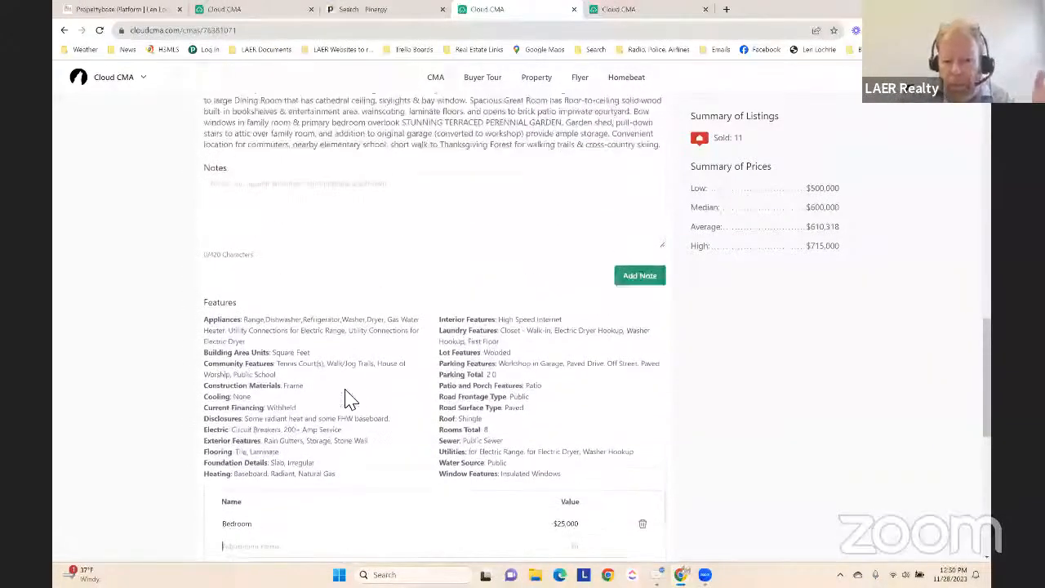
scroll(458, 376, "up", 1)
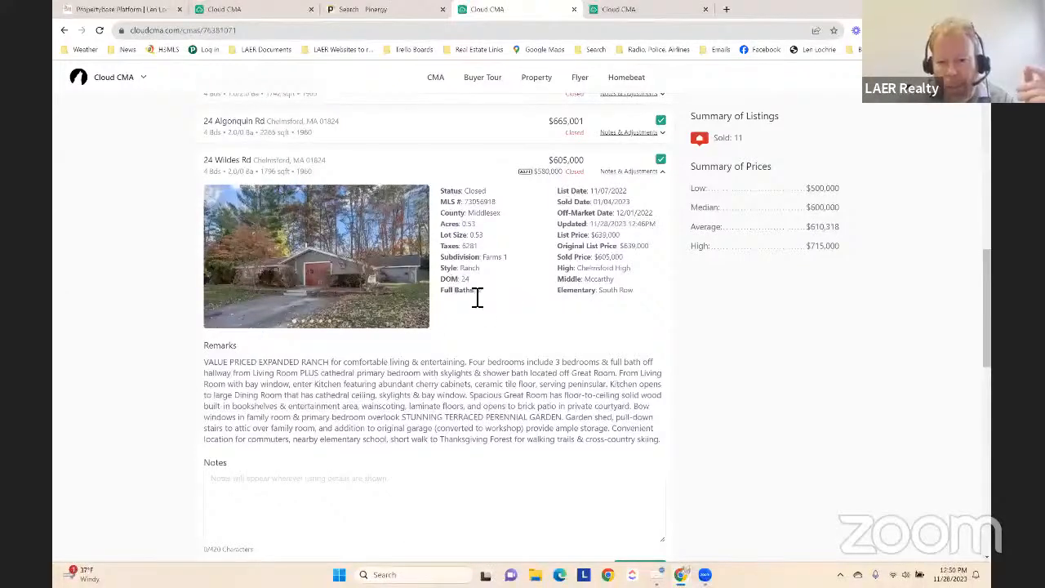
scroll(490, 299, "down", 4)
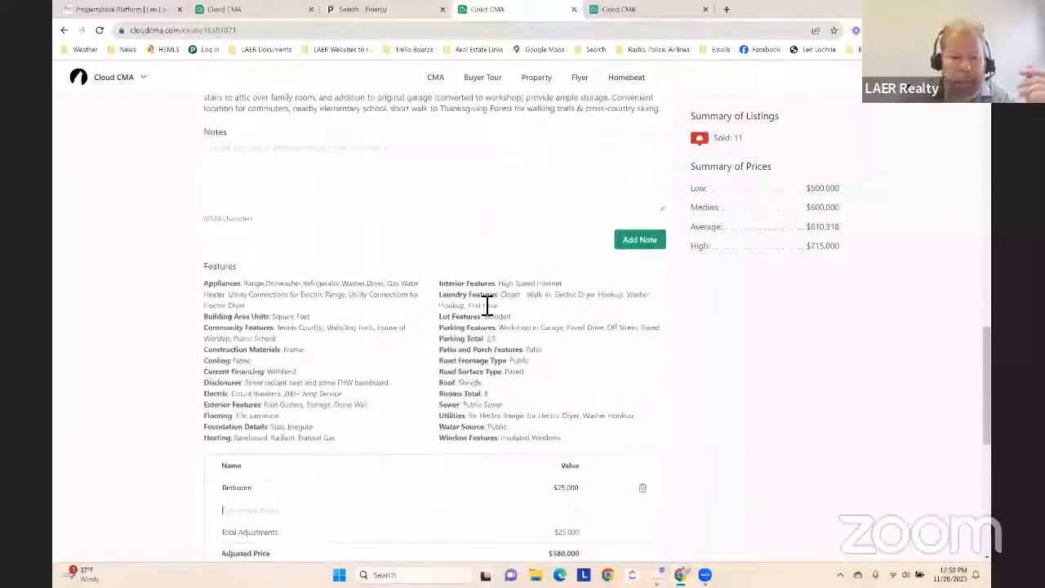
scroll(461, 303, "up", 1)
scroll(457, 310, "down", 4)
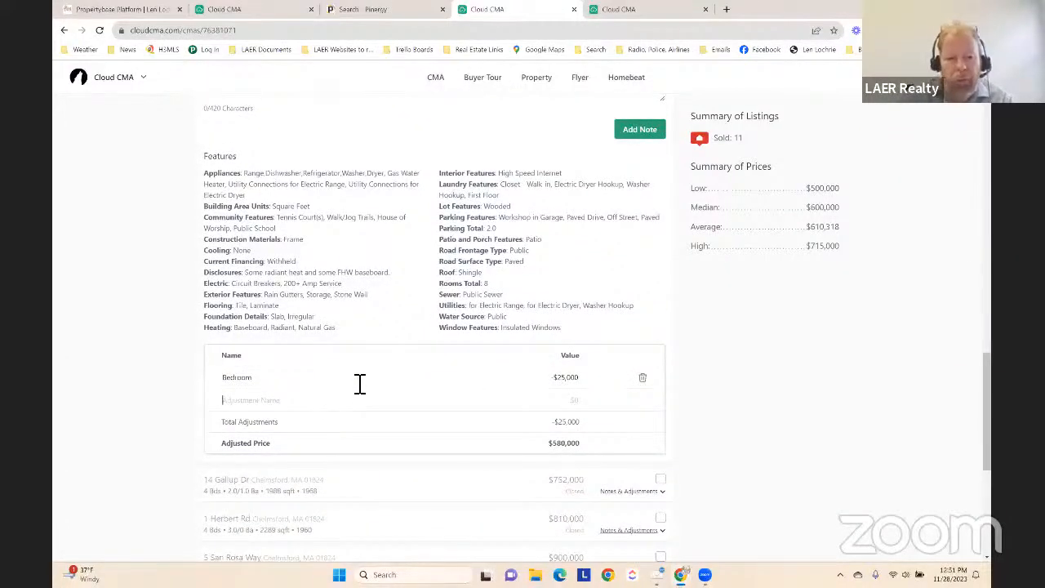
type("Hall")
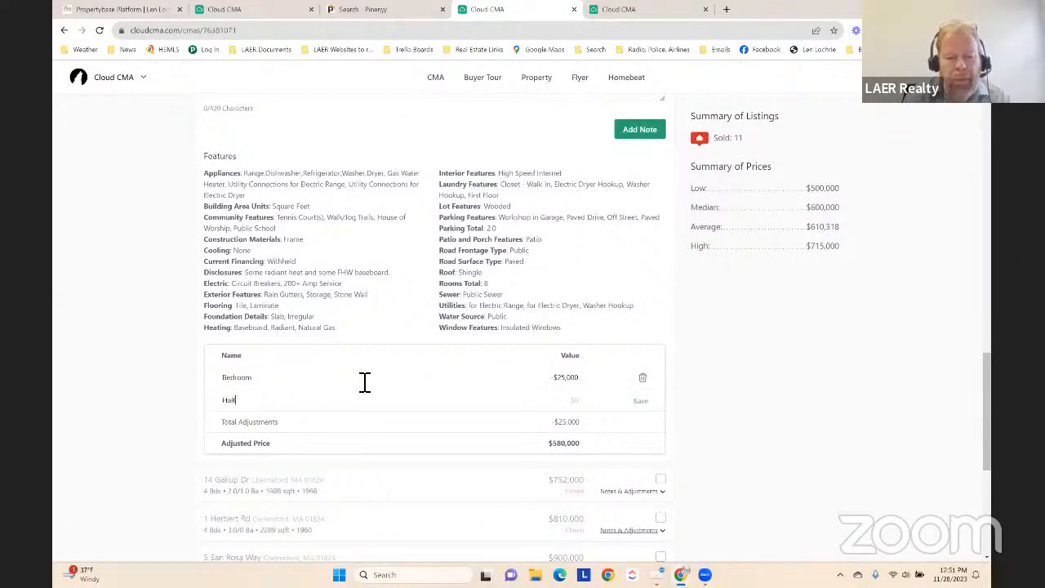
type(" Bath")
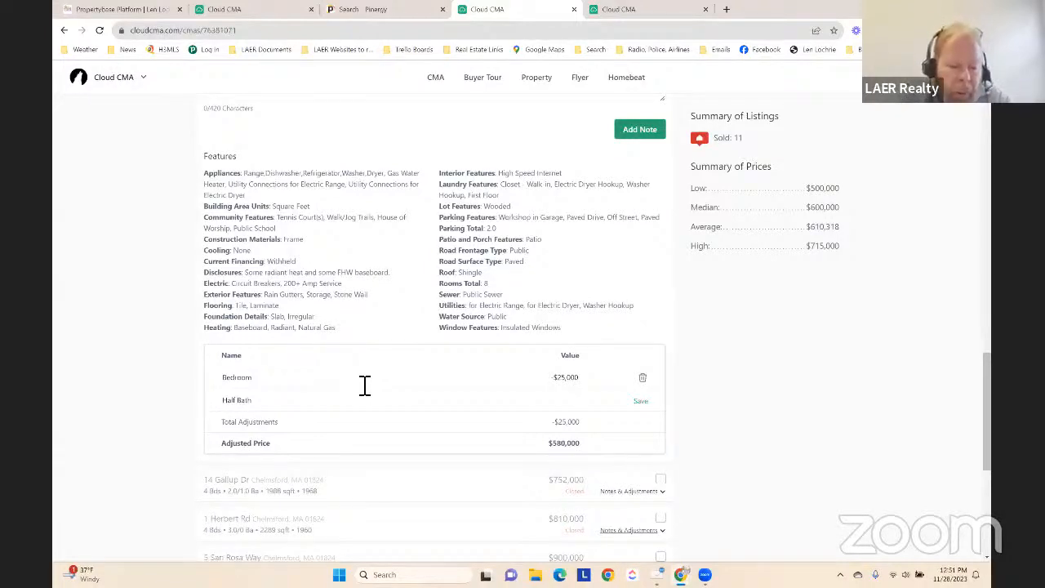
type("-5000")
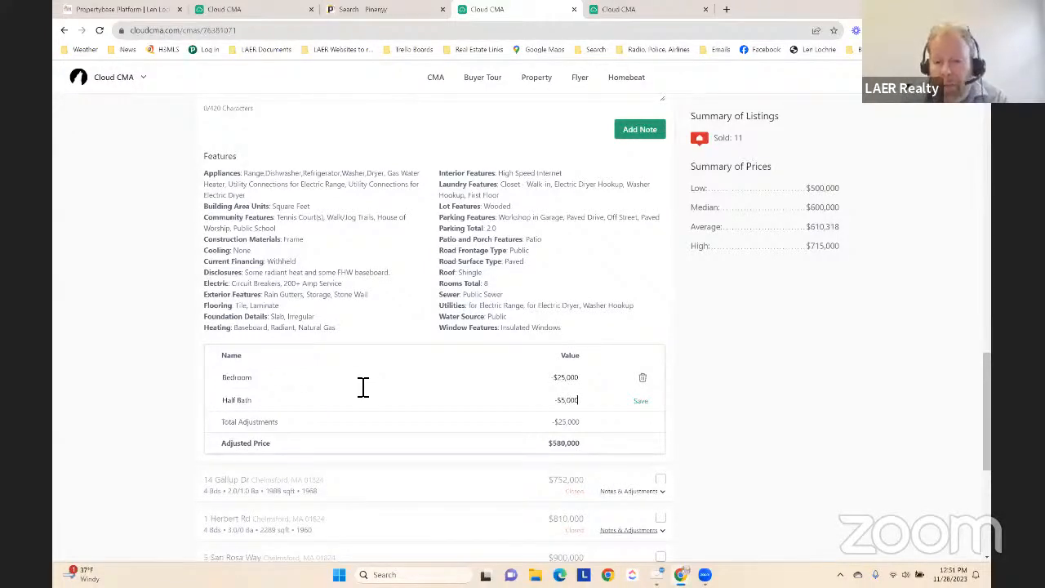
key("Tab")
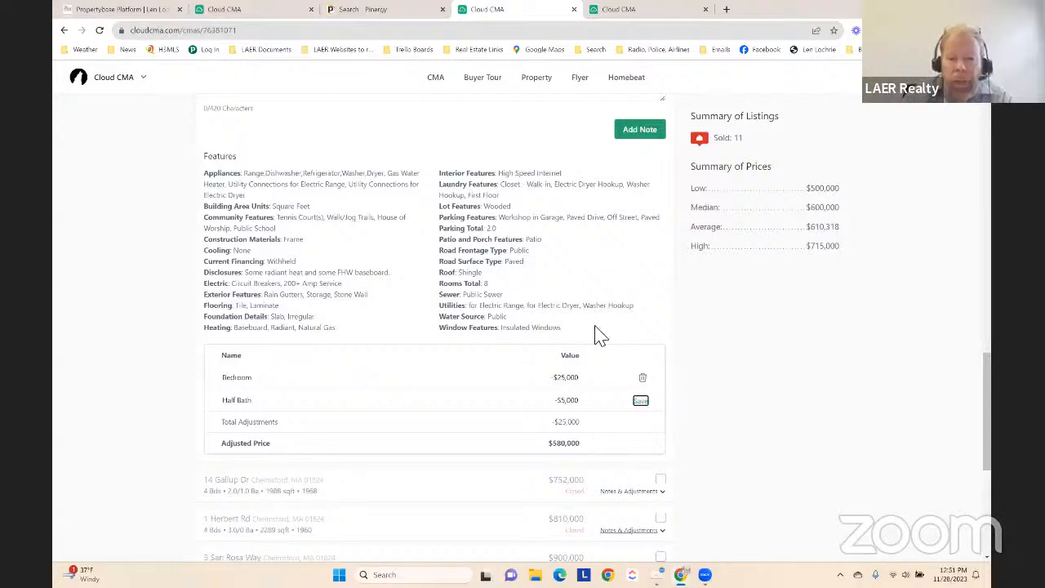
left_click(682, 331)
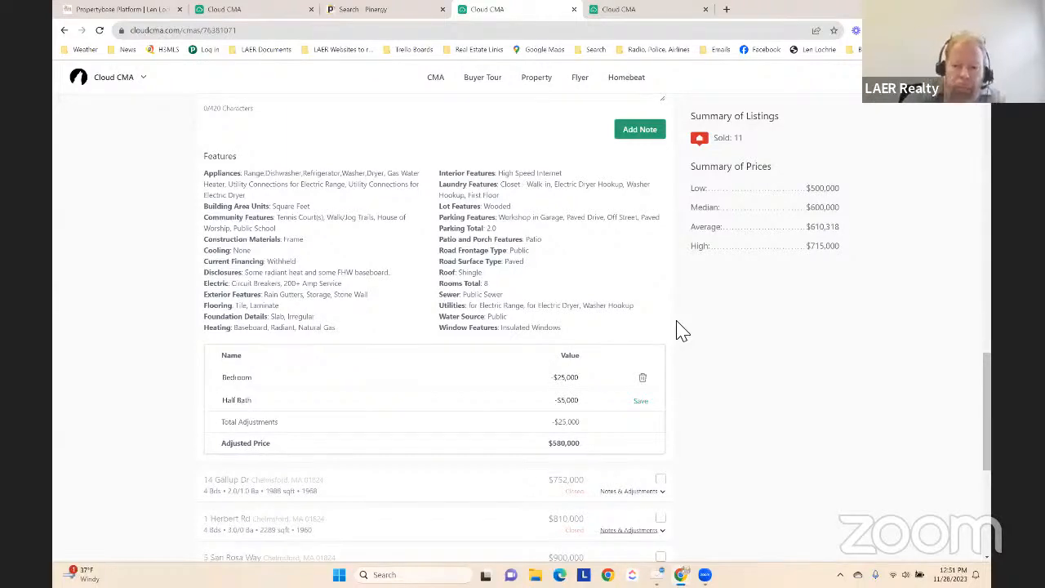
left_click(640, 401)
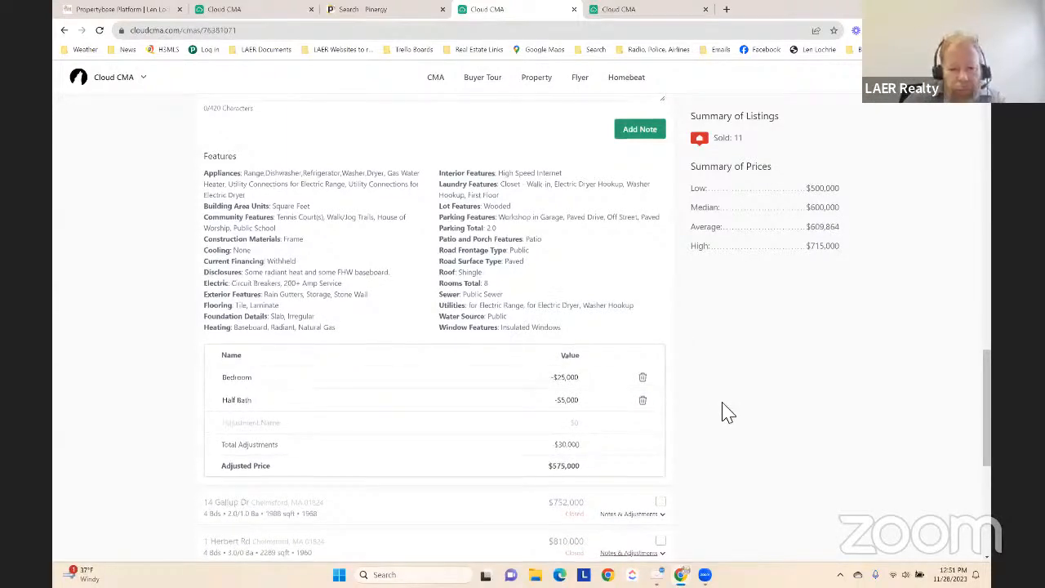
Collapse the adjusted listing's details and look over its adjusted price, the remaining listings and the subject property at the start of the page
scroll(728, 412, "down", 1)
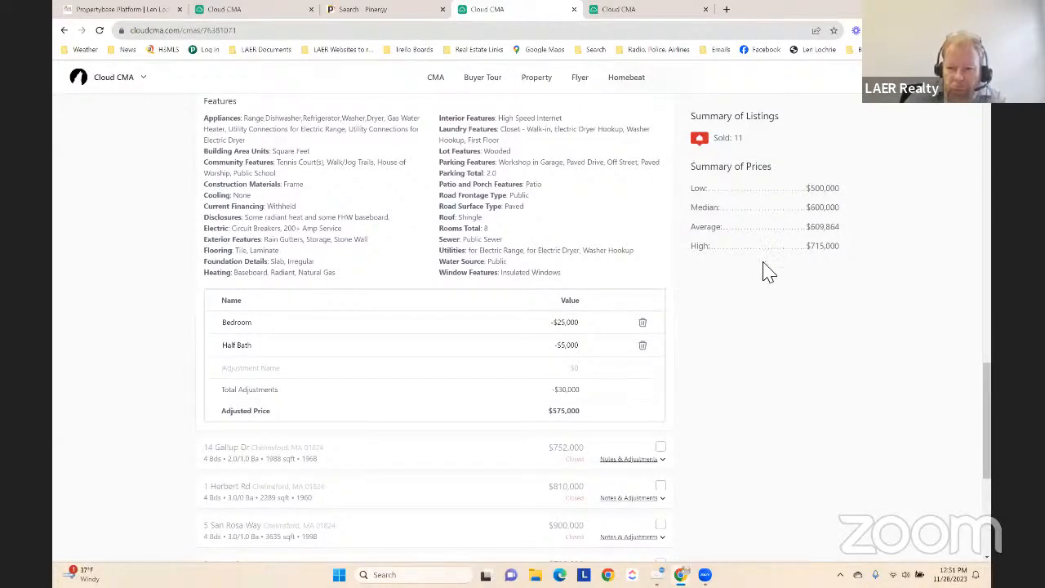
scroll(562, 278, "up", 5)
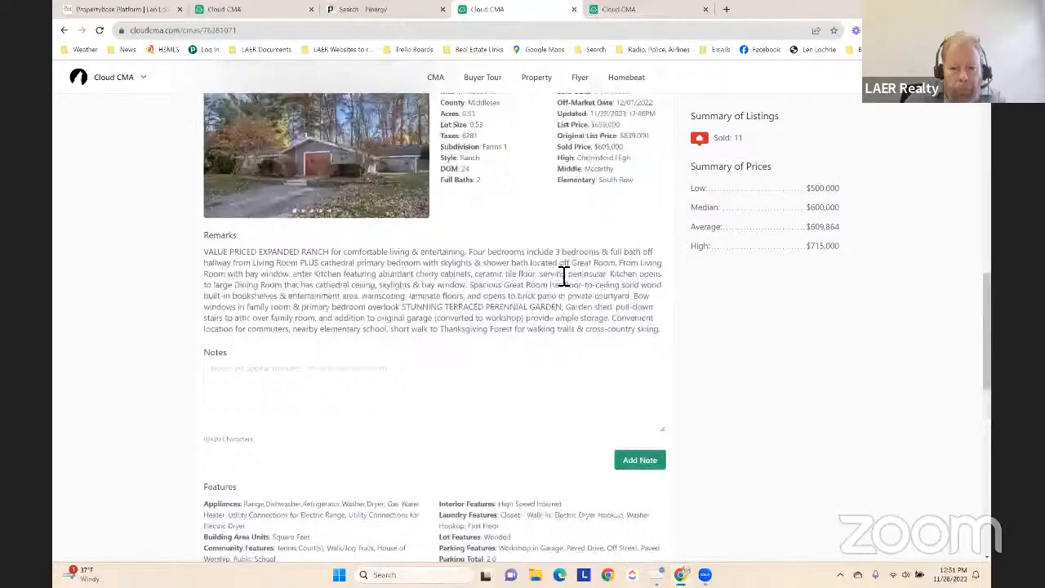
scroll(561, 278, "up", 4)
left_click(663, 391)
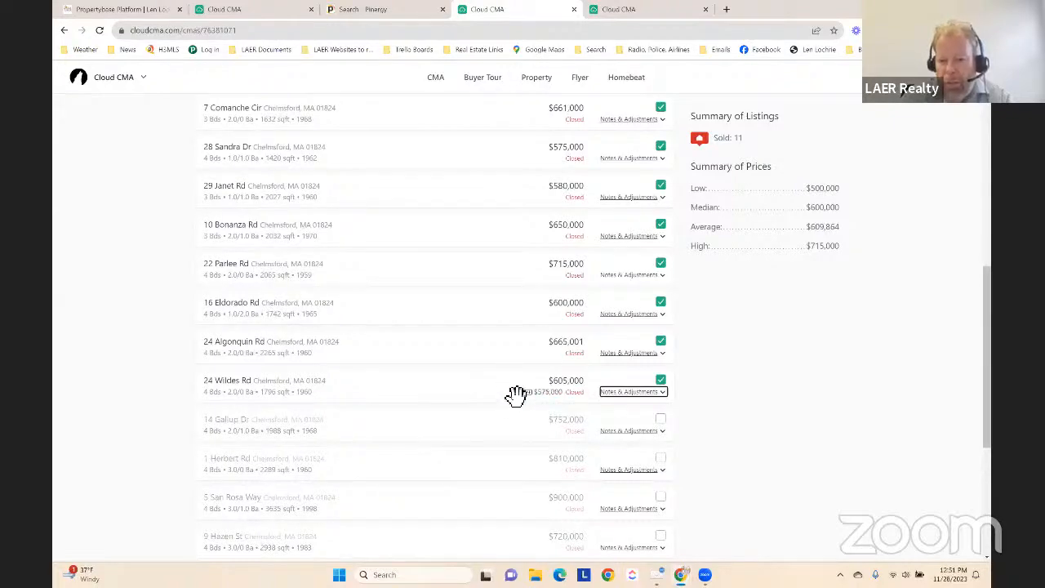
scroll(516, 395, "up", 5)
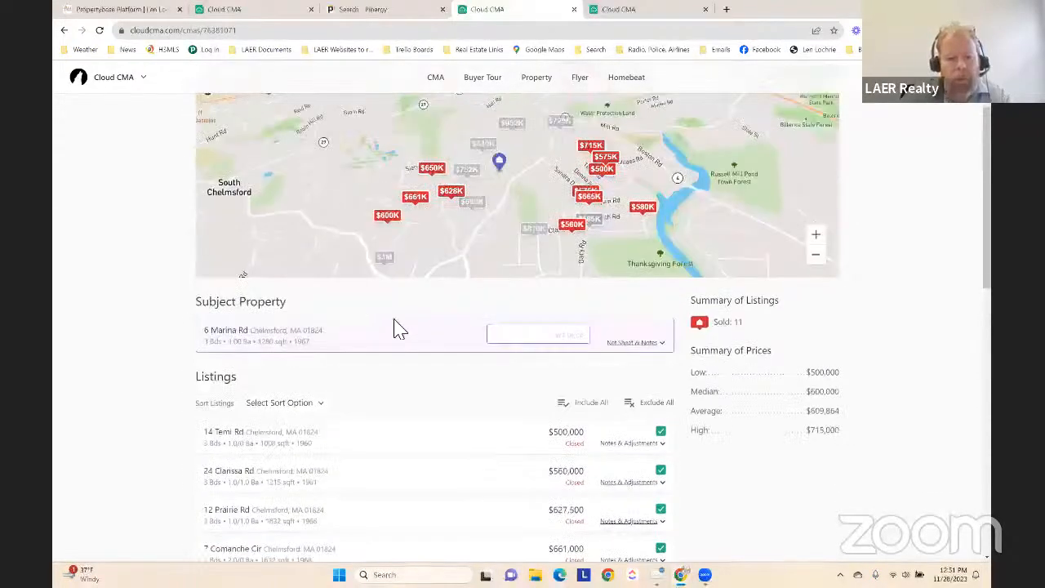
scroll(410, 347, "down", 9)
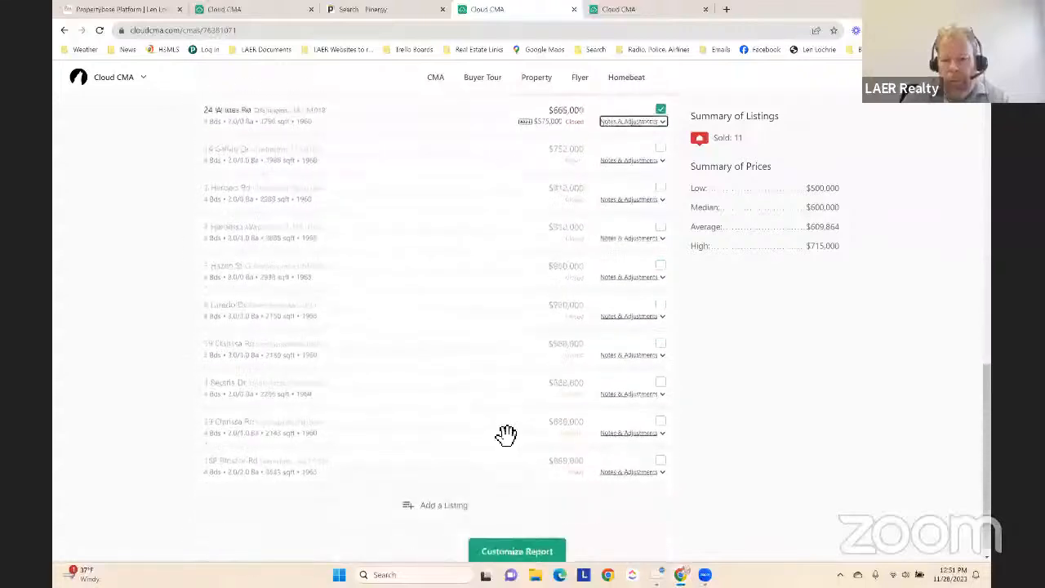
scroll(506, 434, "up", 10)
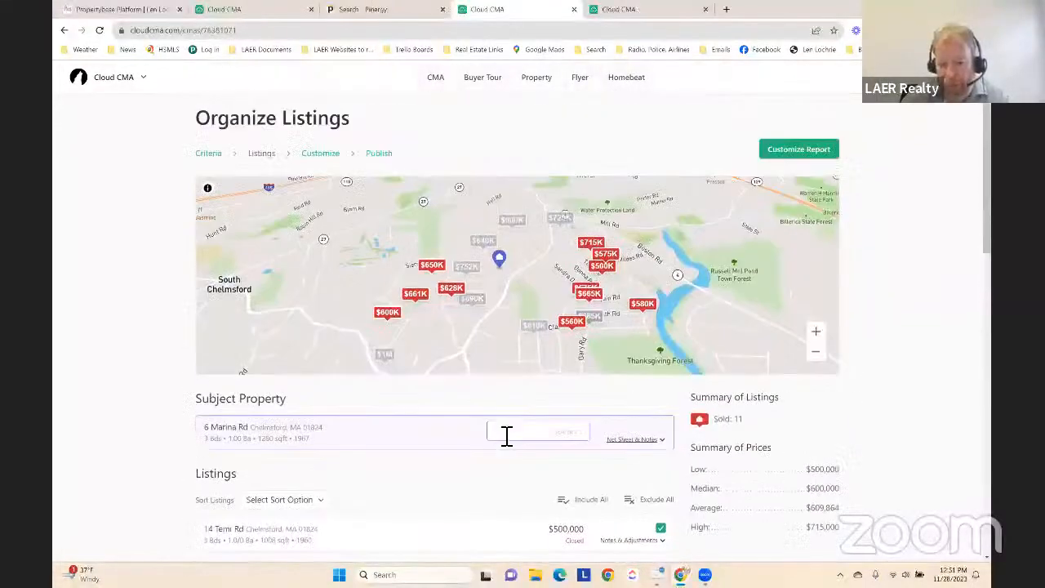
Set the subject property's suggested price to the range $599,900-$609,900
scroll(915, 270, "down", 2)
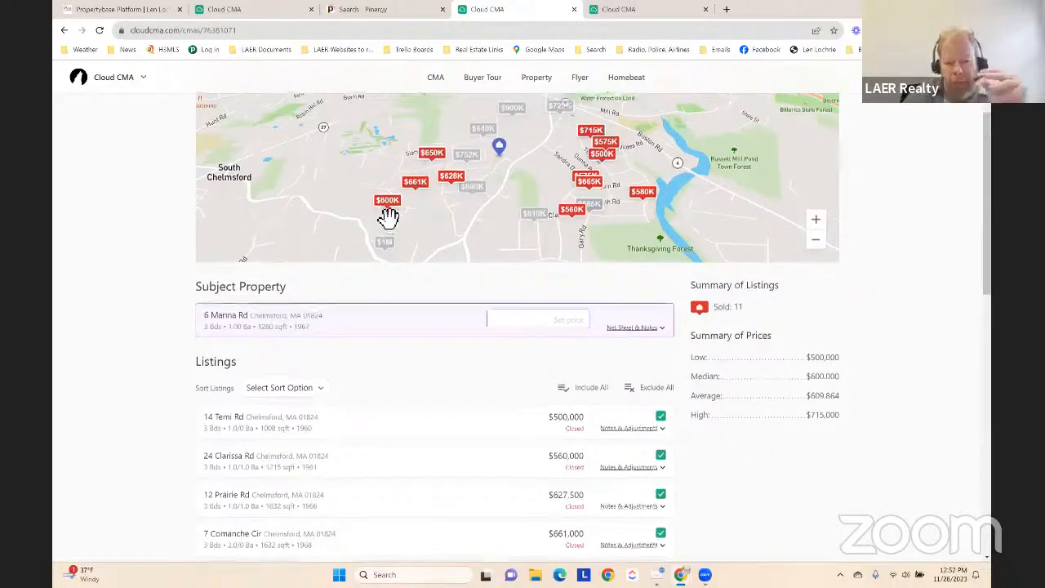
scroll(395, 236, "down", 1)
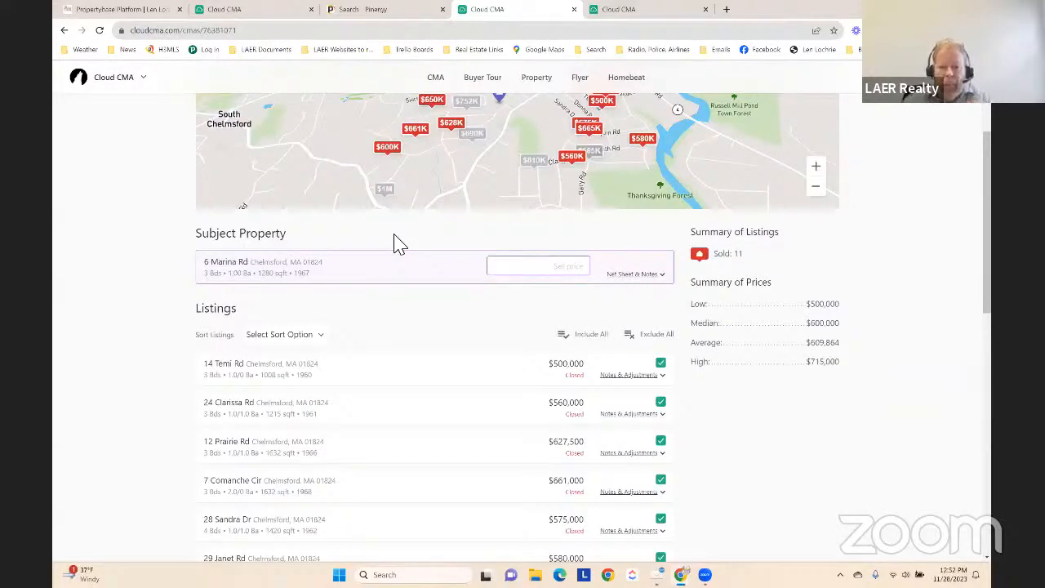
left_click(504, 266)
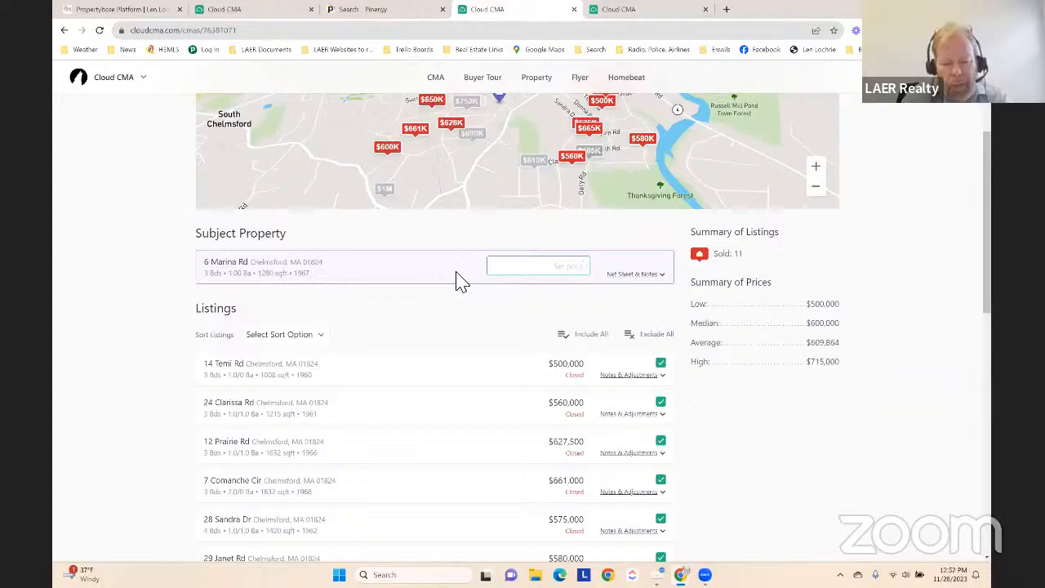
type("$$$")
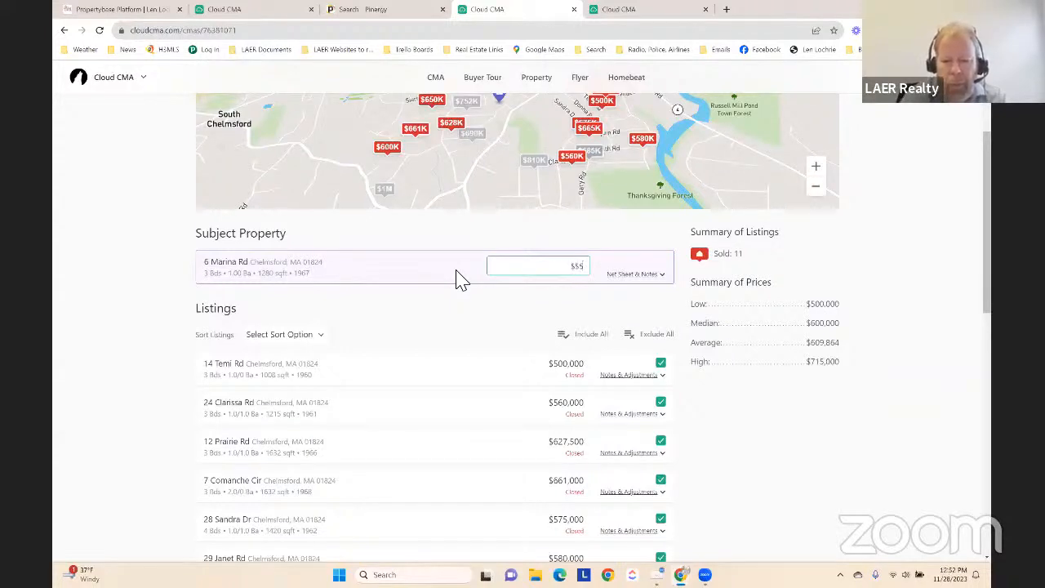
key("BackSpace")
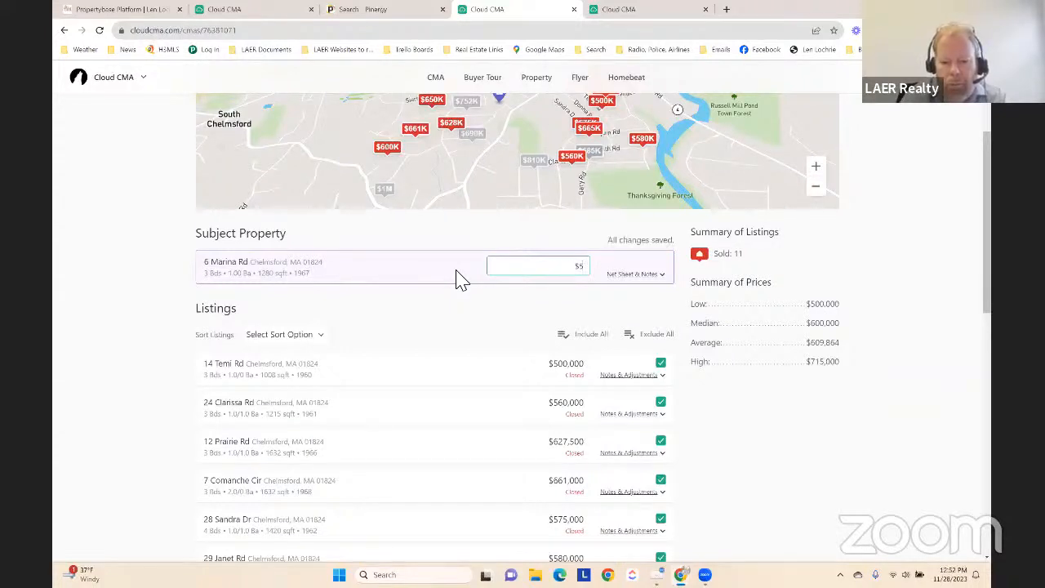
type("99,99")
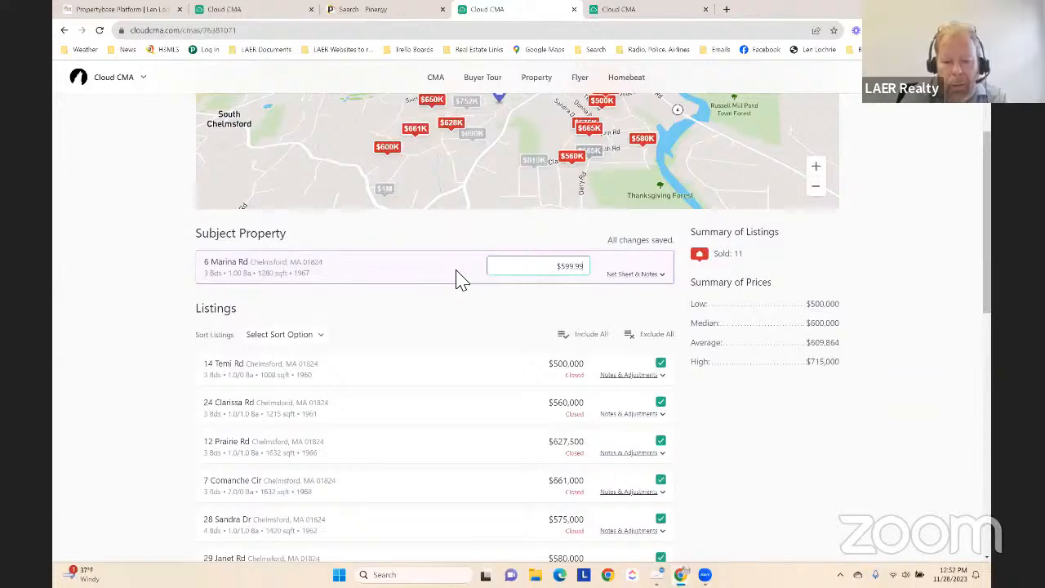
type("00")
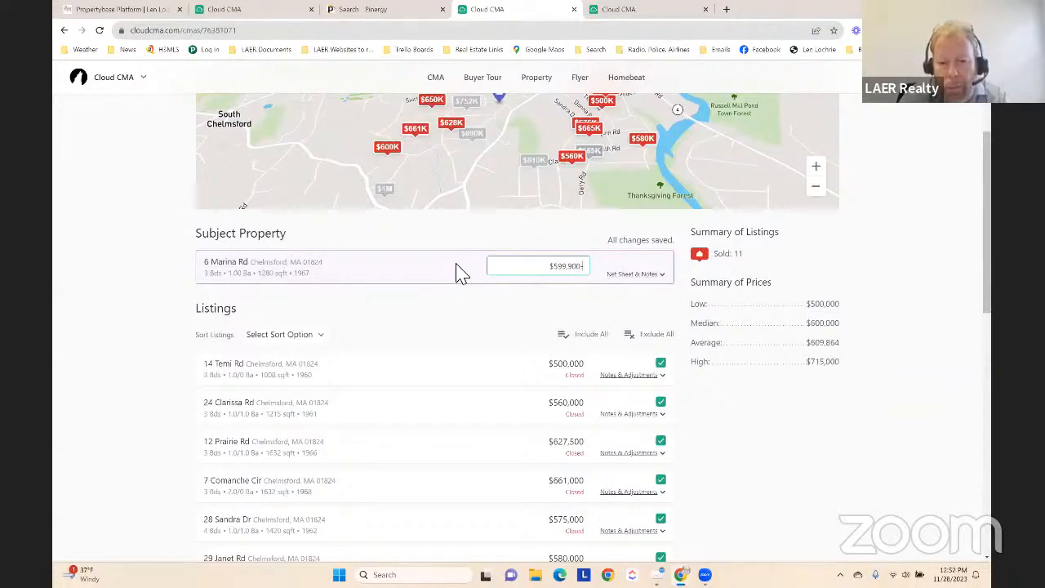
type("-")
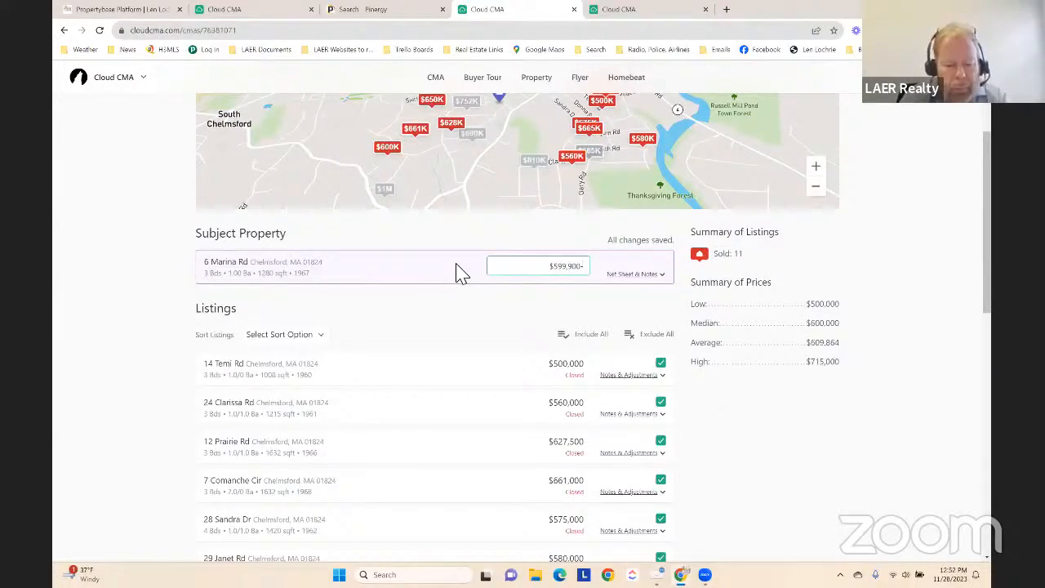
type("$609")
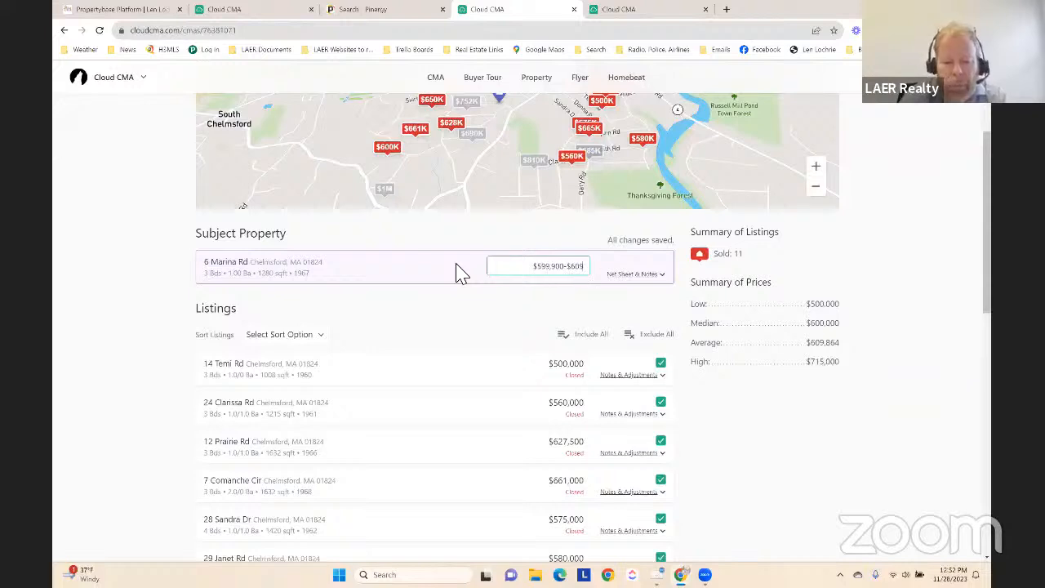
type(",900")
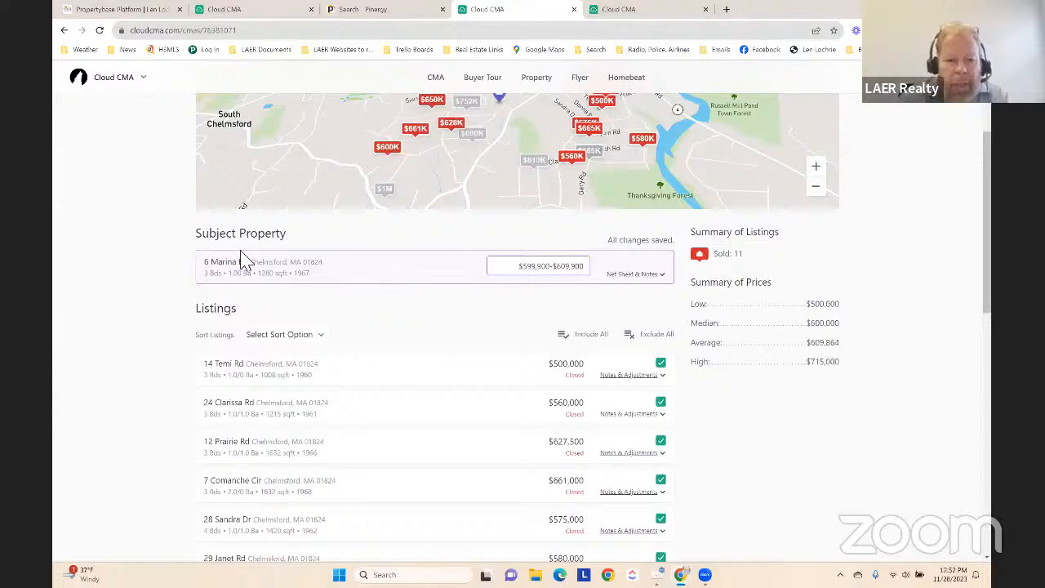
Expand the subject property's net sheet and notes, and add and save a Tax Stamp expense of $2,500
left_click(639, 278)
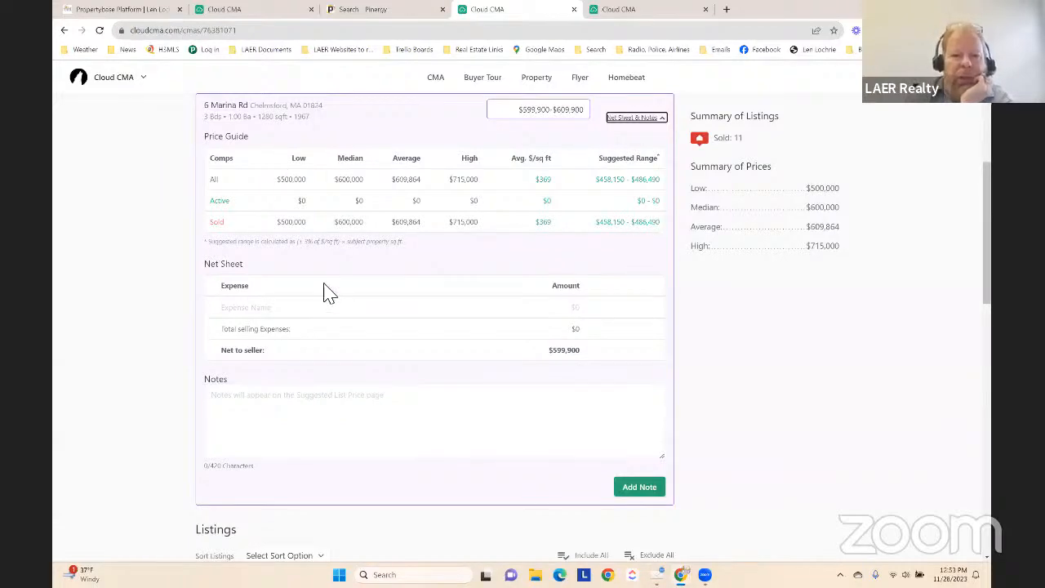
left_click(334, 312)
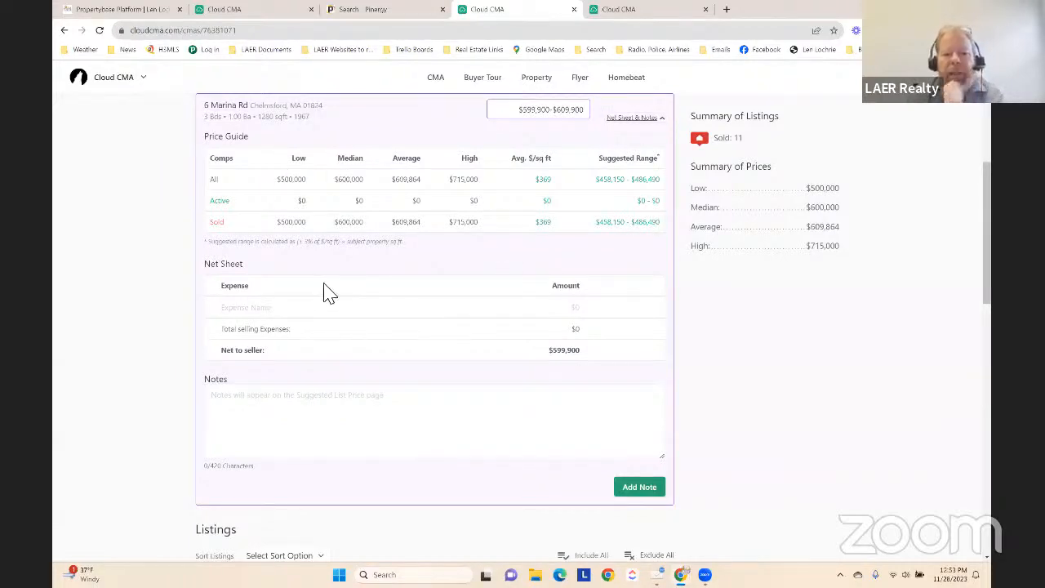
type("T")
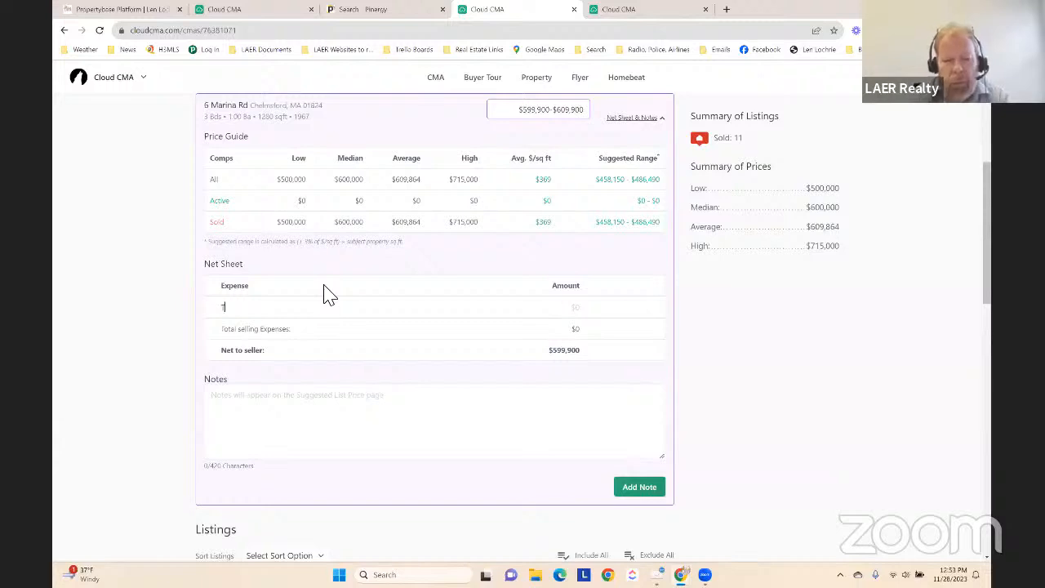
type("ax Stamp")
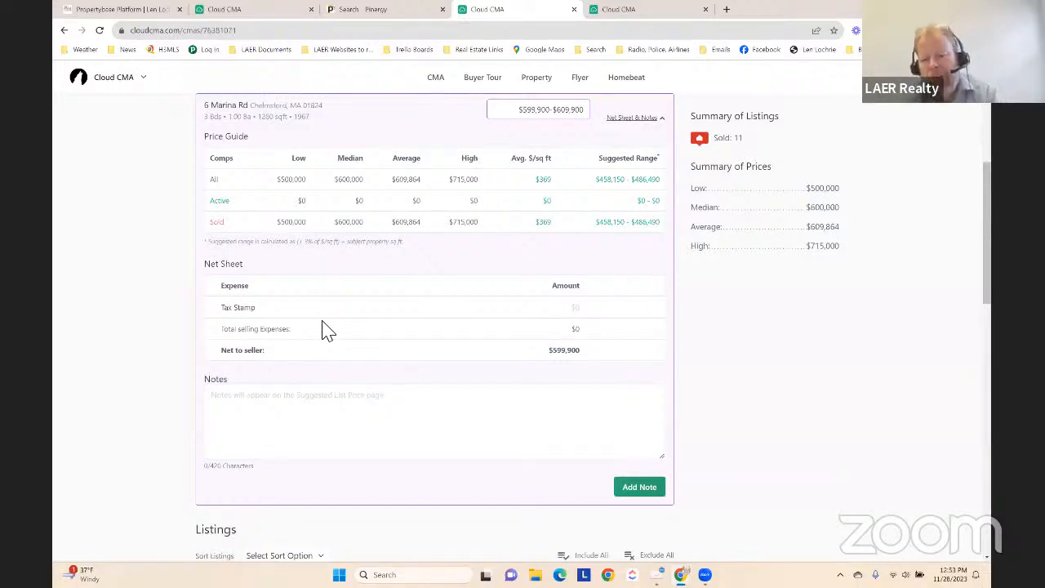
key("Tab")
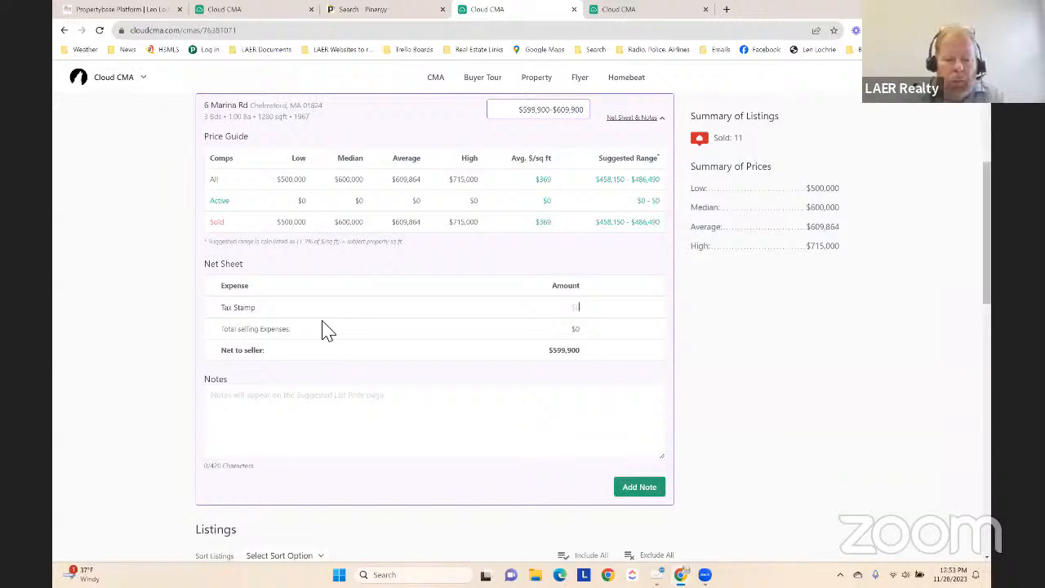
type("2500")
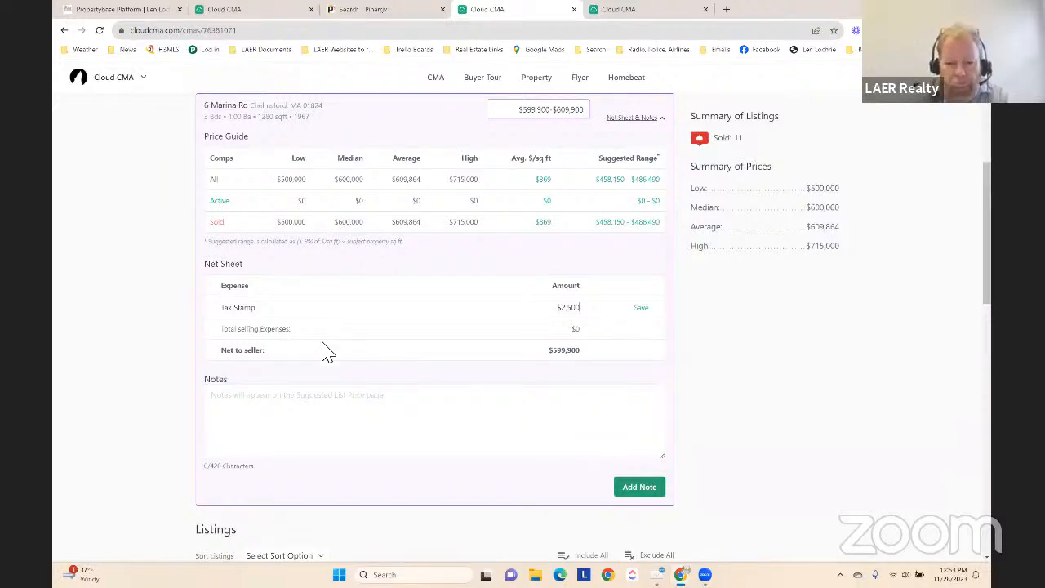
left_click(639, 307)
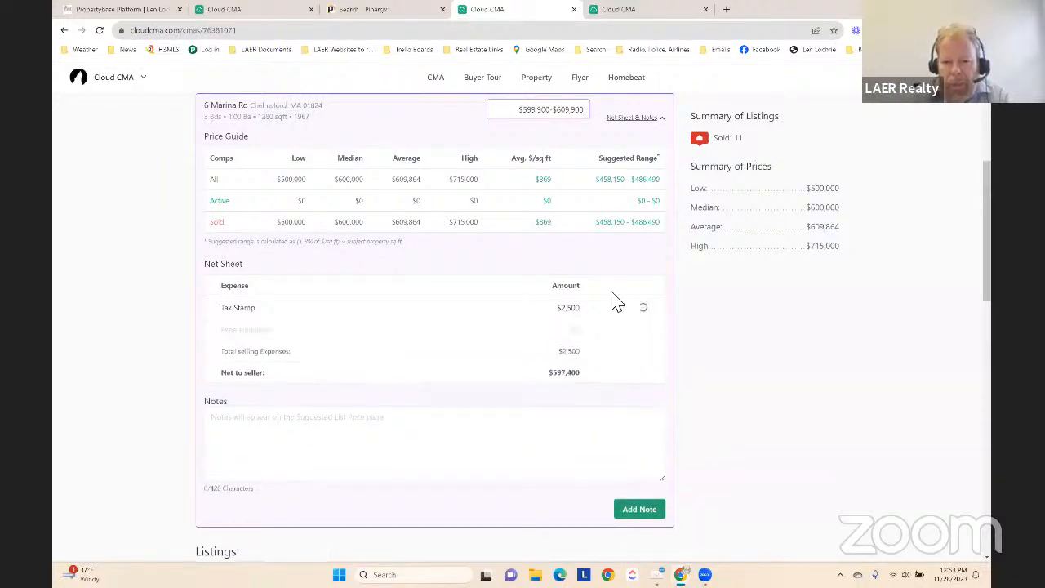
Add and save a Recording Fees expense of $450 in the subject property's net sheet
left_click(253, 331)
type("Rec")
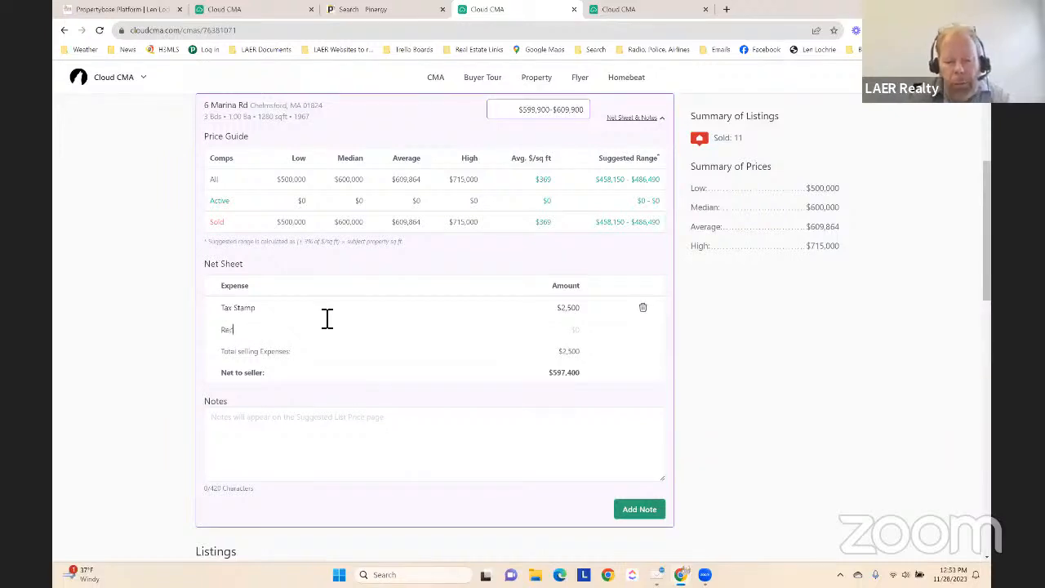
type("ording Fees")
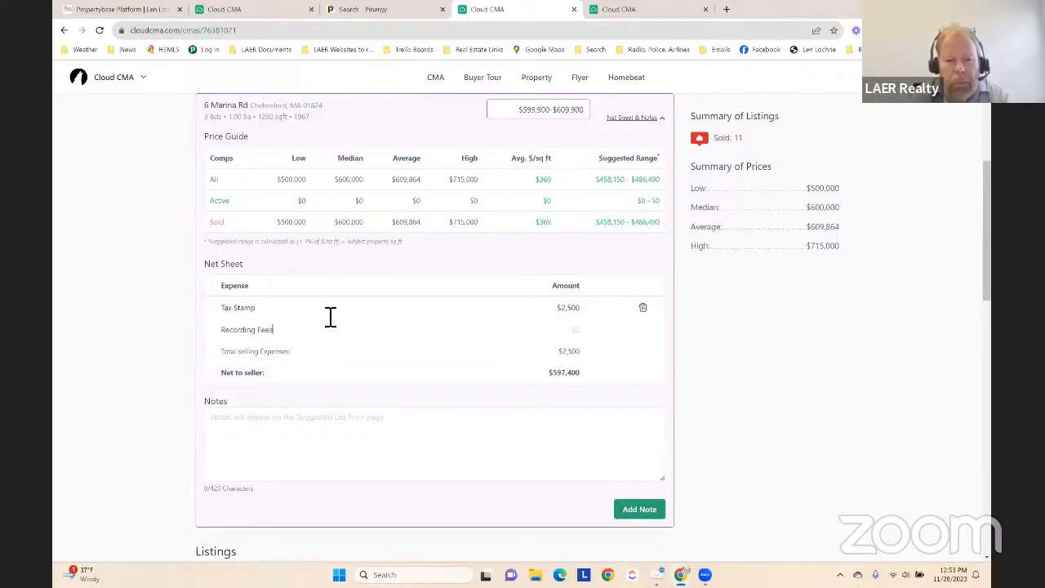
key("Tab")
type("450")
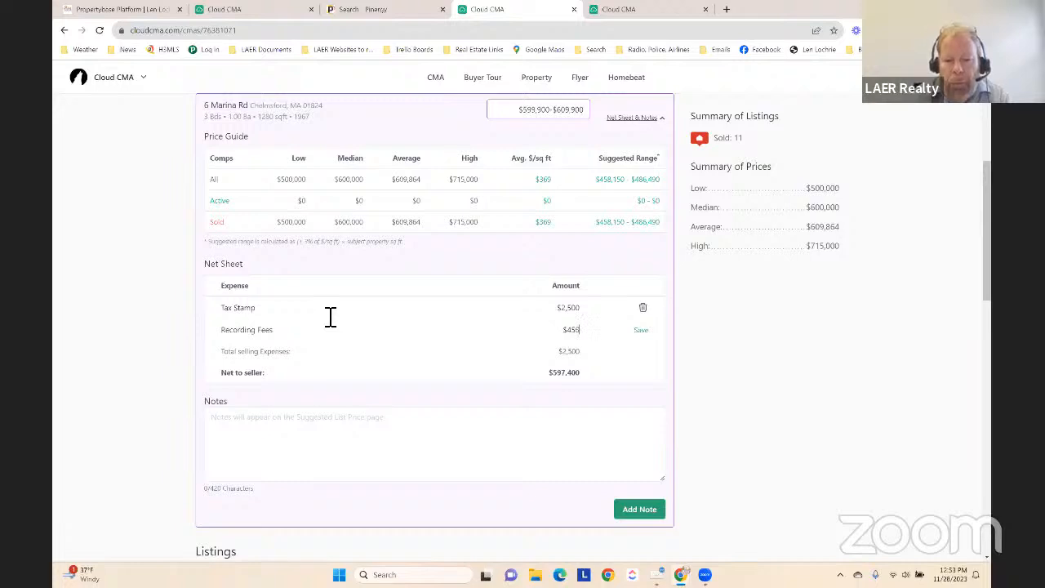
left_click(648, 336)
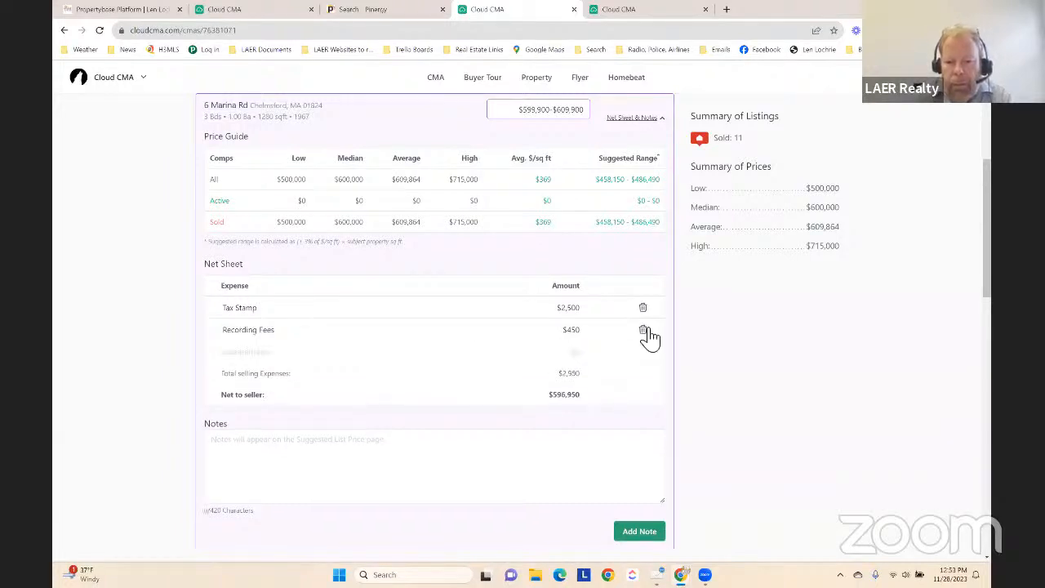
Add and save a Marketing Fee expense of $30,000 in the subject property's net sheet
left_click_drag(315, 357, 308, 462)
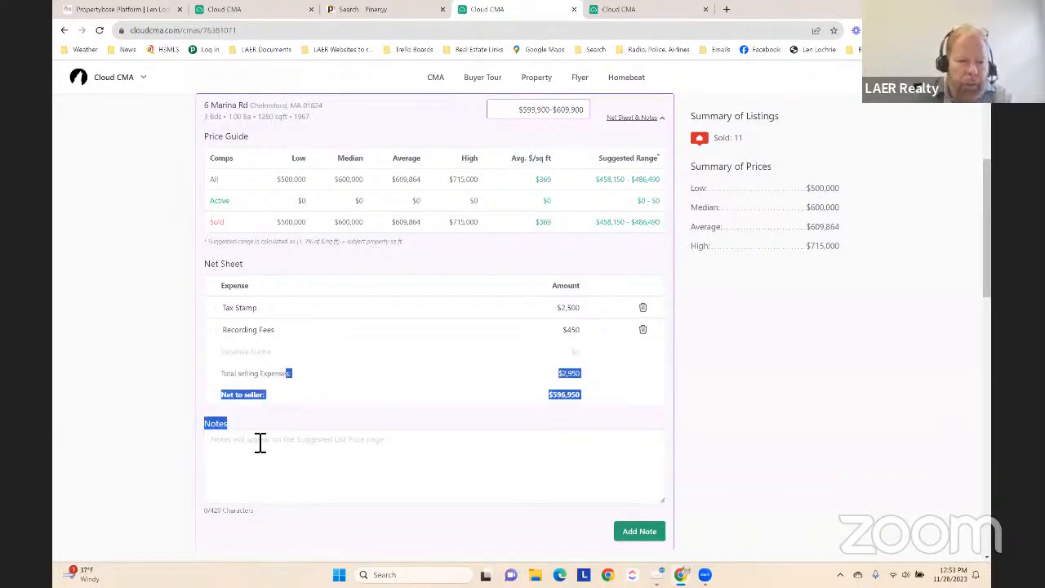
left_click(242, 352)
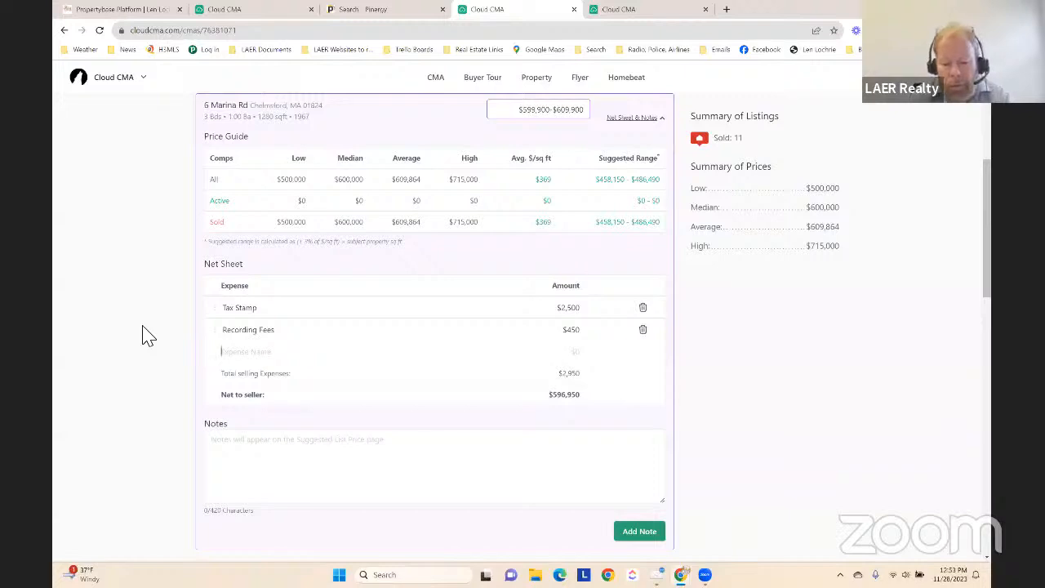
type("Marketing")
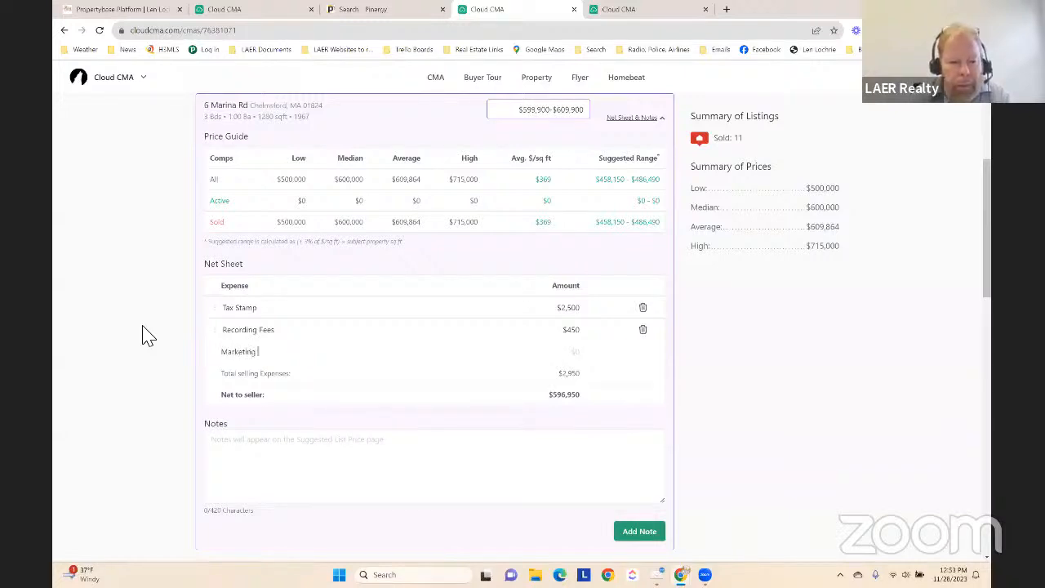
type(" Fee")
key("Tab")
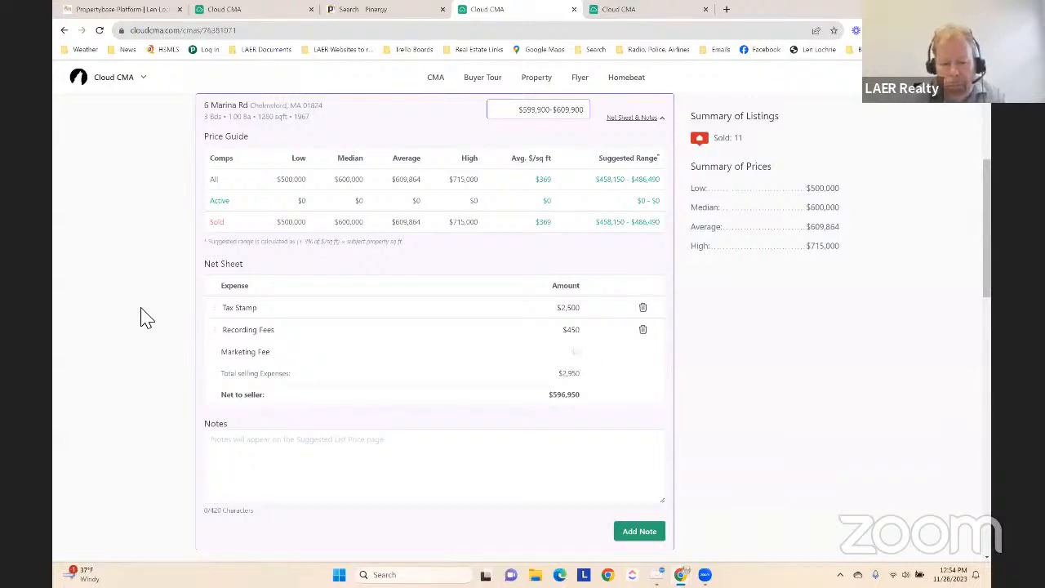
type("300000")
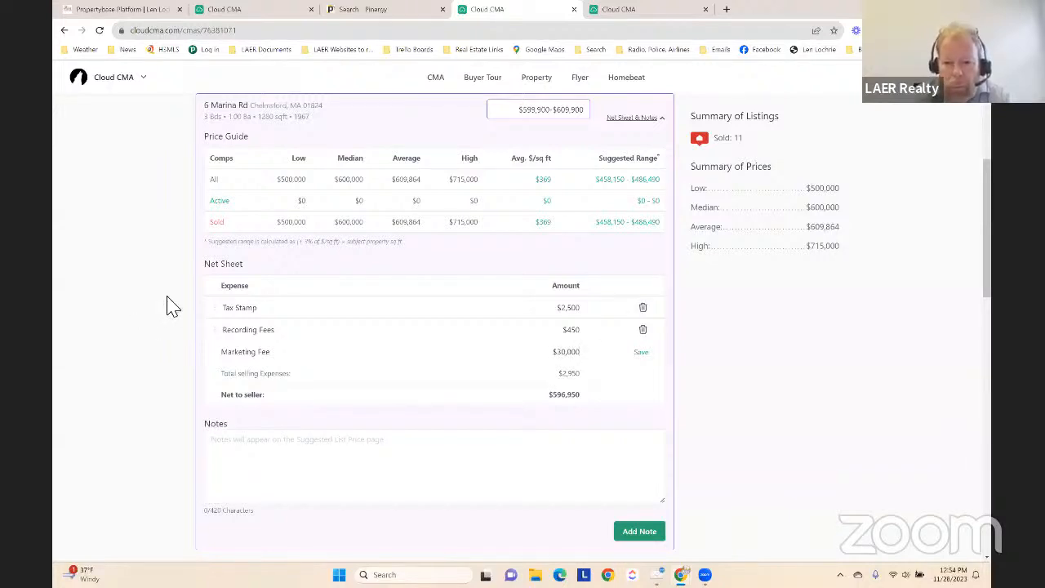
left_click(641, 351)
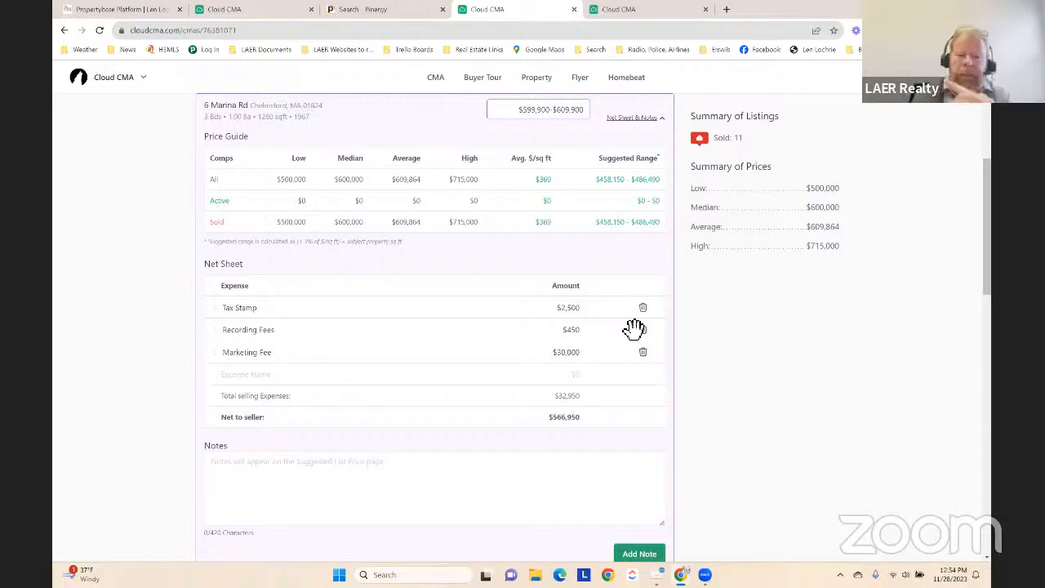
Review the subject property's net sheet, notes area and comparable listings, and expand the notes and adjustments of the $715,000 listing
scroll(634, 328, "down", 3)
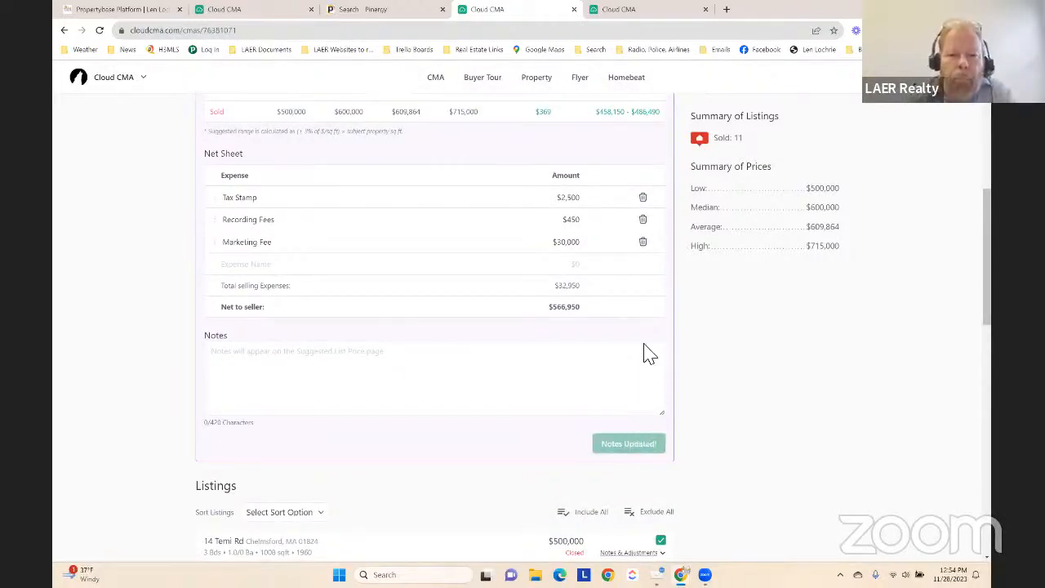
scroll(688, 350, "up", 4)
scroll(719, 354, "down", 8)
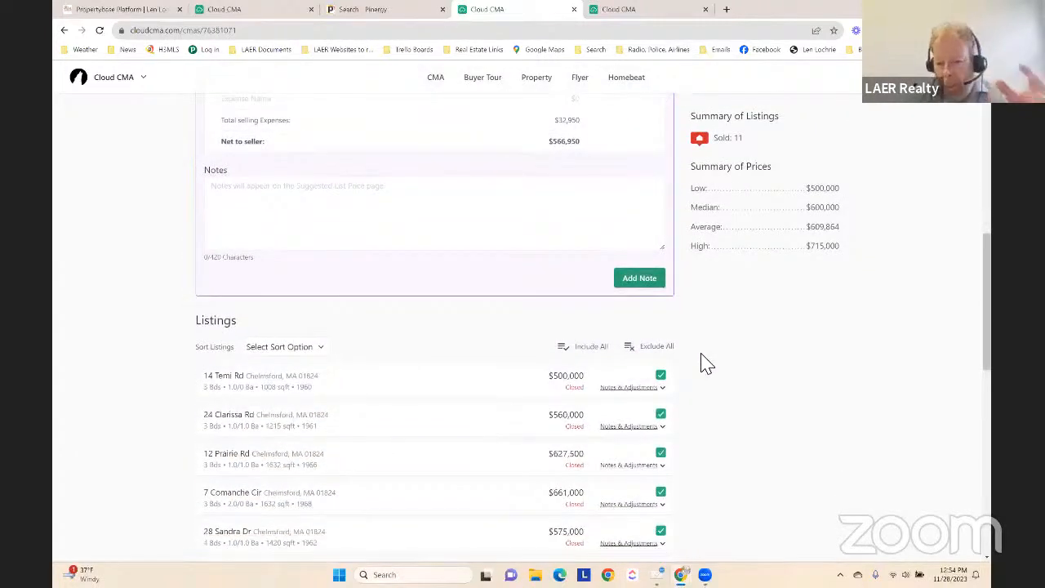
scroll(700, 356, "up", 7)
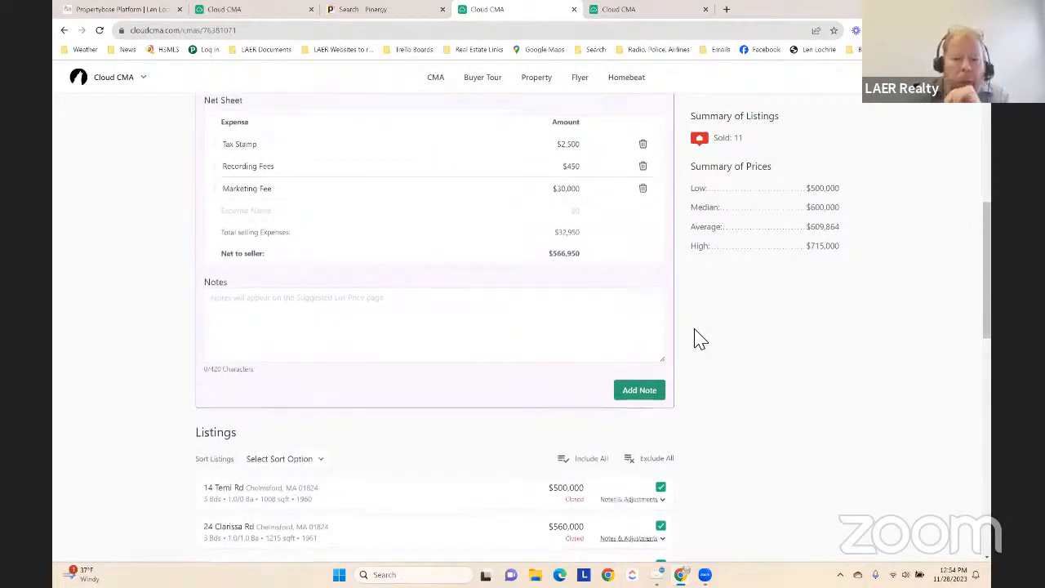
scroll(702, 450, "down", 12)
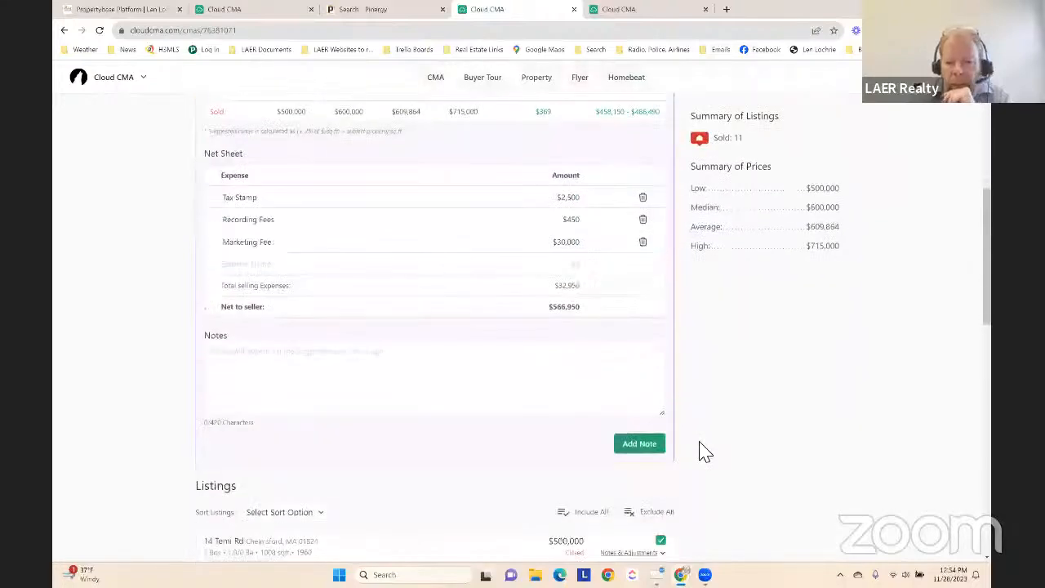
scroll(707, 445, "down", 4)
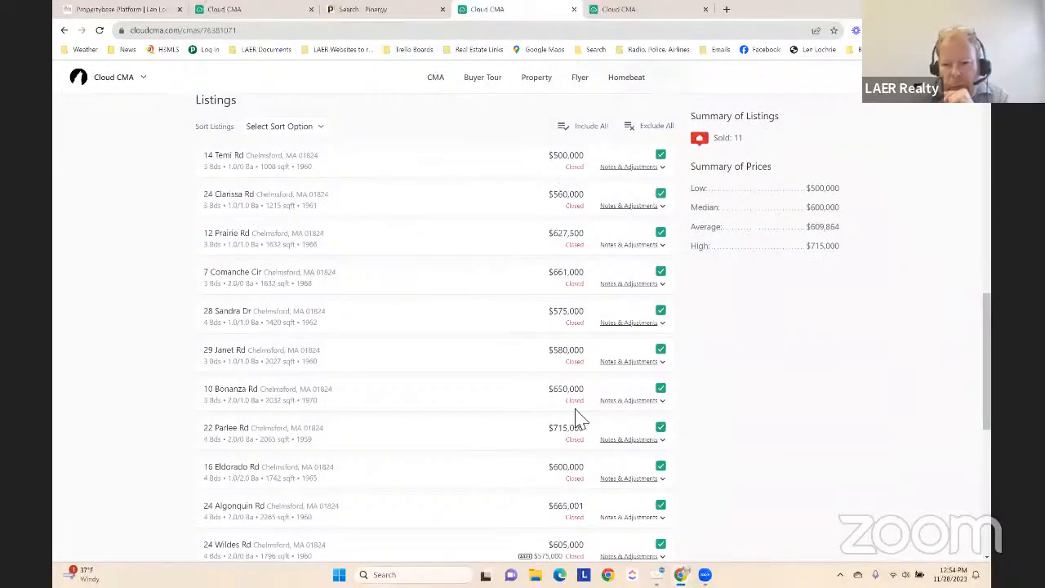
scroll(531, 408, "down", 3)
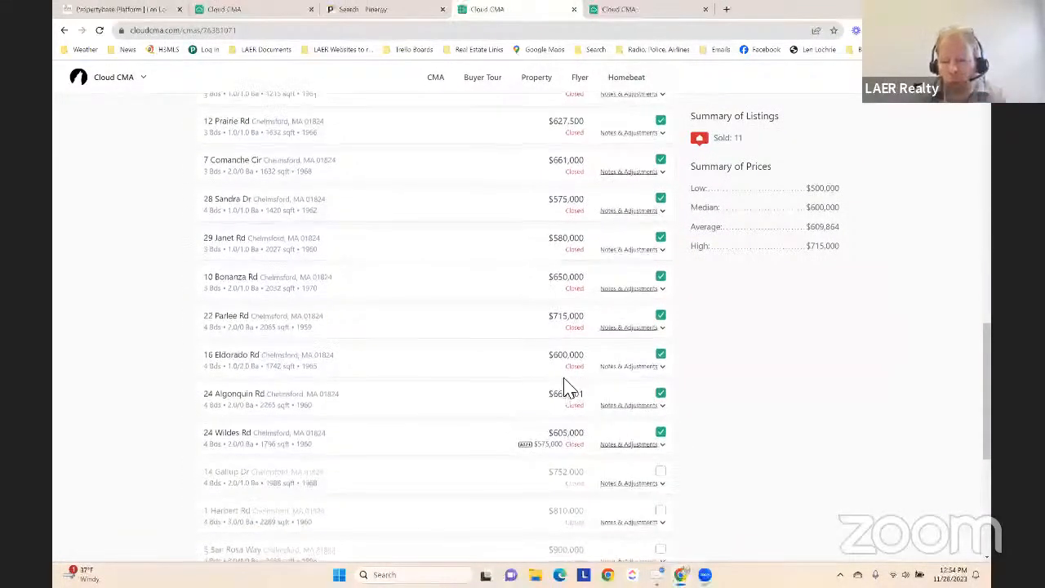
scroll(539, 375, "down", 1)
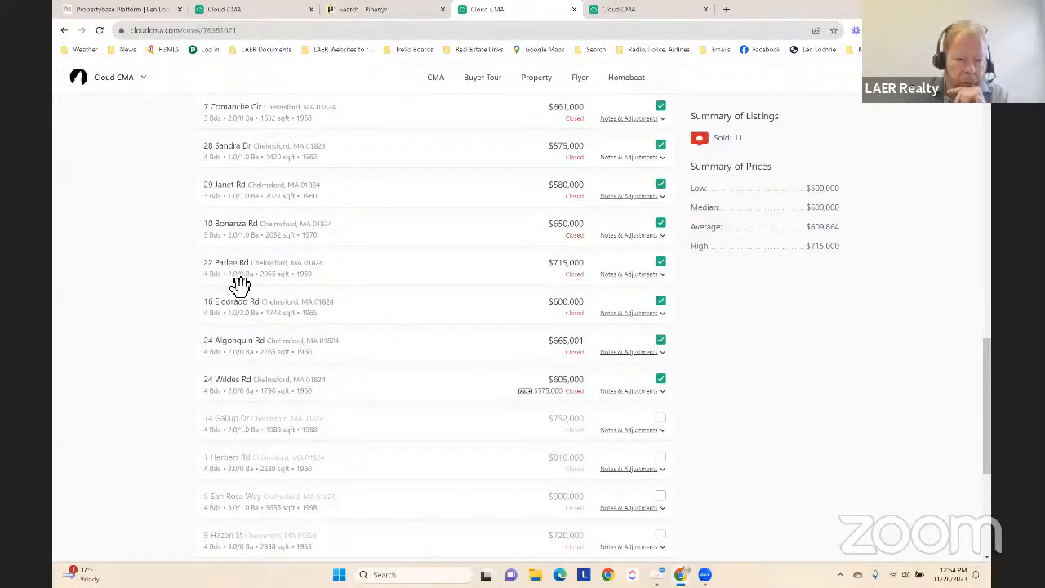
left_click(662, 275)
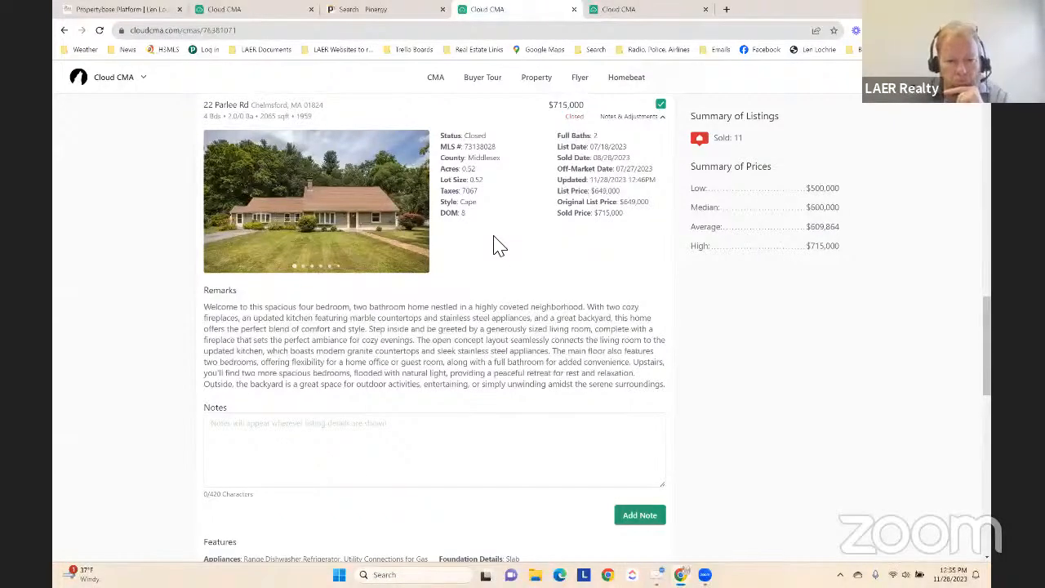
Collapse the notes and adjustments of the $715,000 listing and the subject property's net sheet and notes
scroll(499, 244, "up", 2)
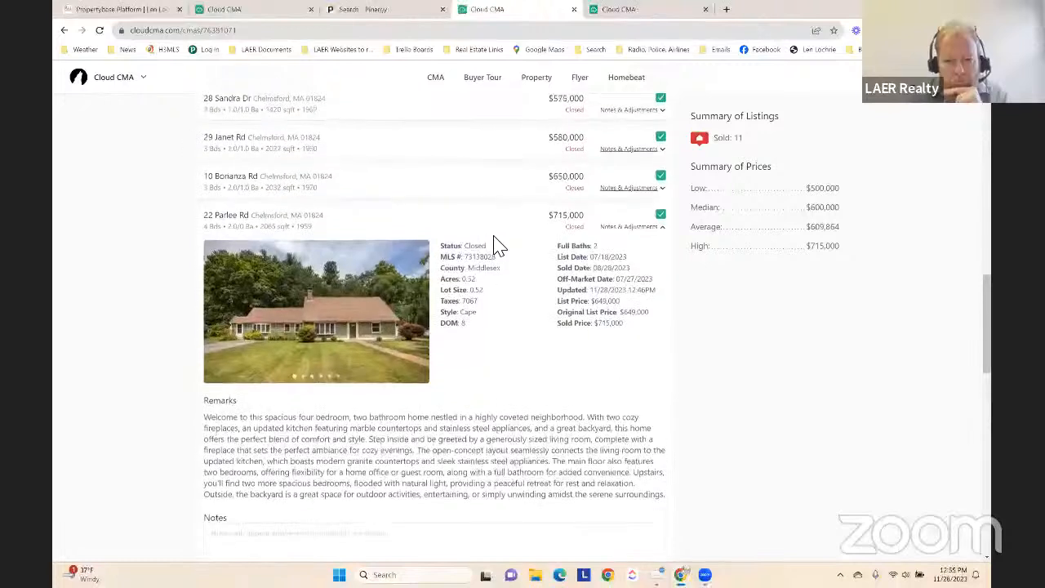
scroll(504, 274, "up", 1)
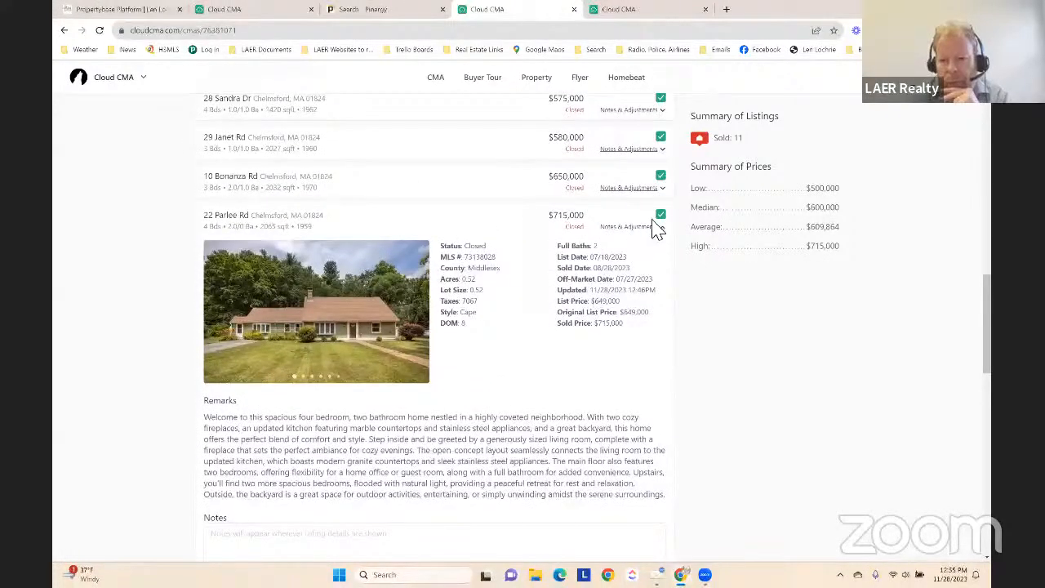
left_click(663, 227)
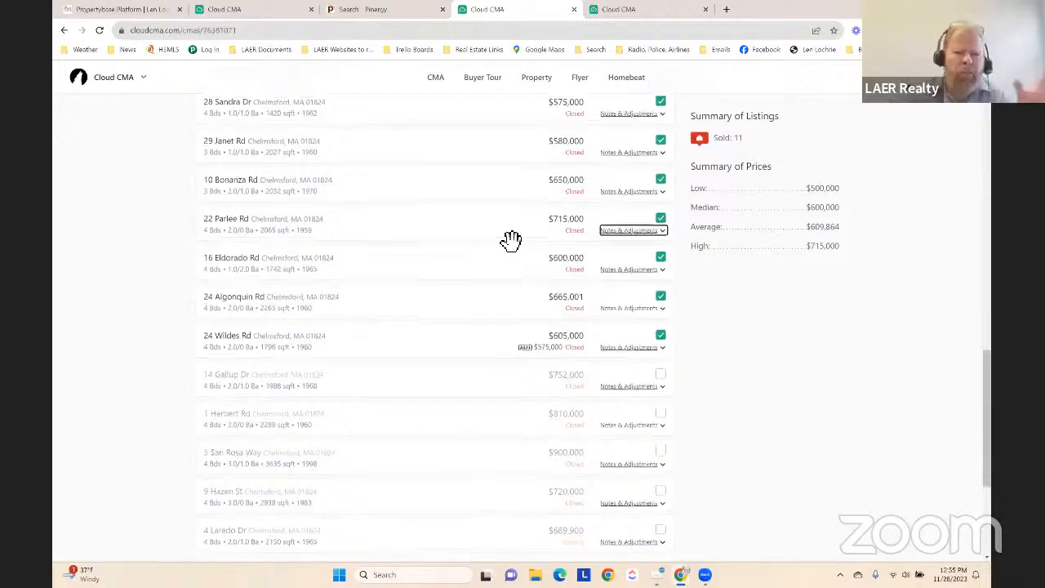
scroll(511, 240, "up", 8)
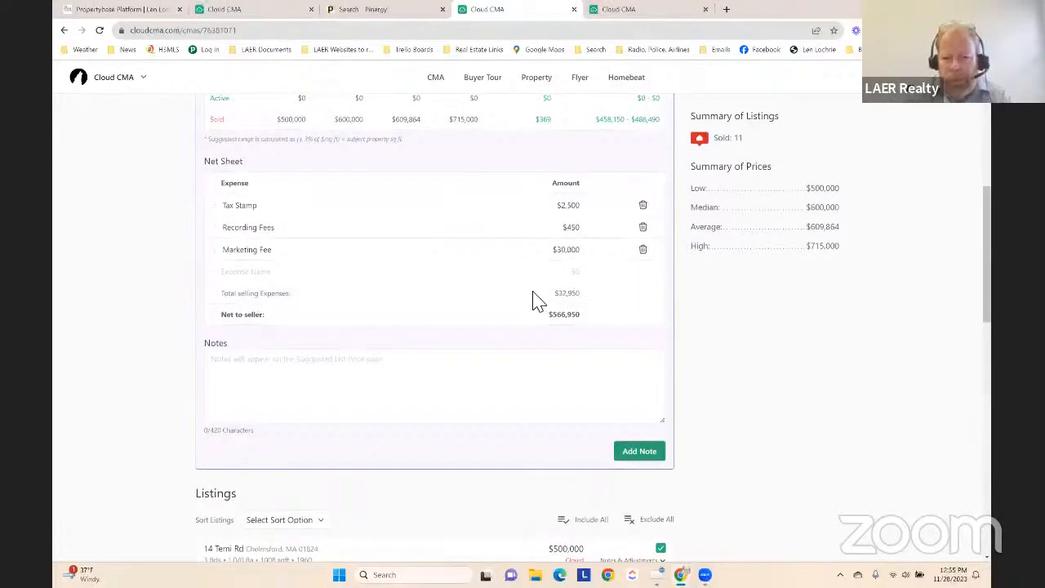
scroll(538, 300, "up", 3)
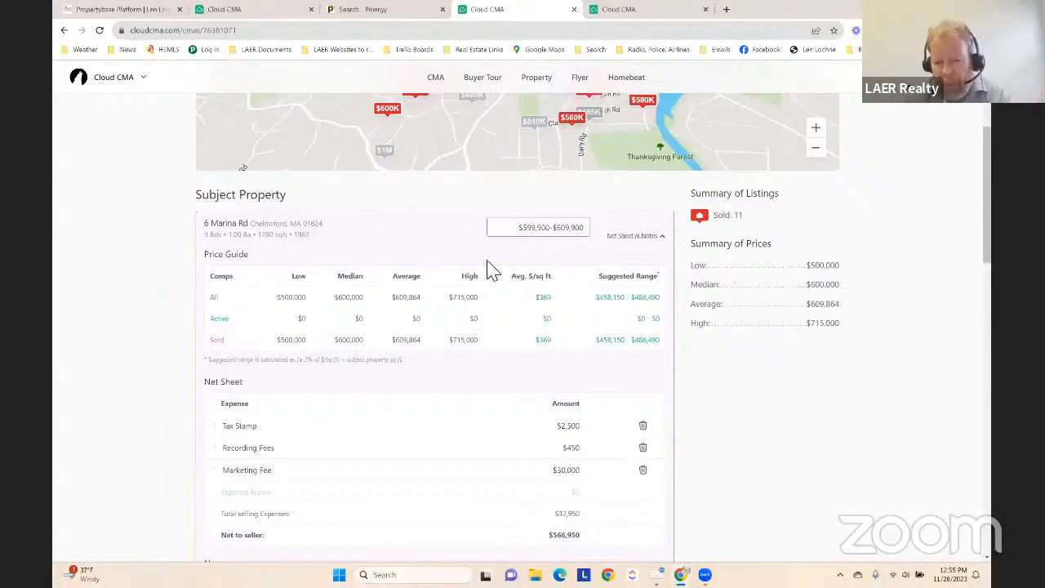
left_click(630, 236)
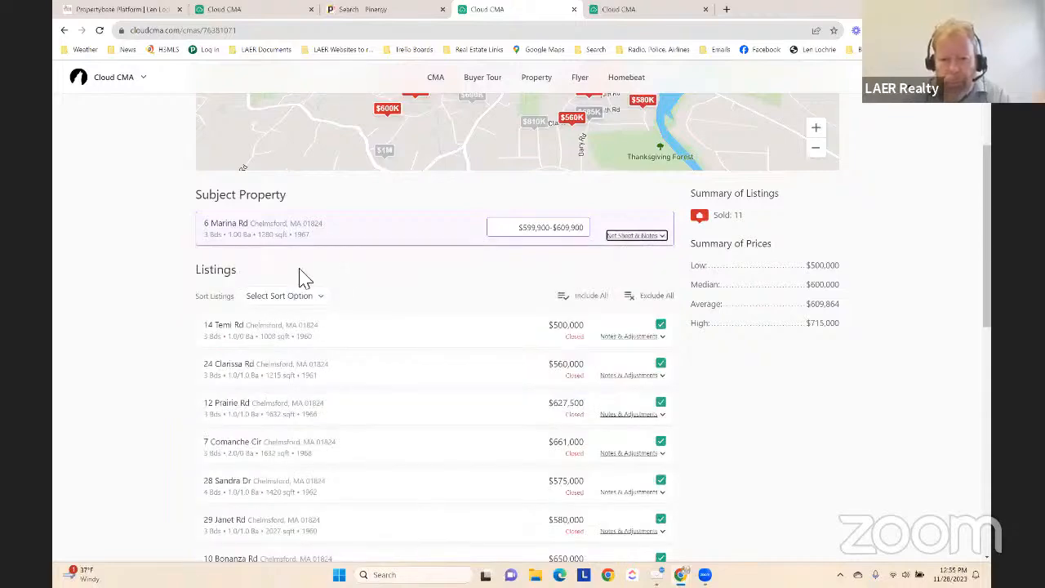
Proceed from the comparable listings to customizing the CMA report
scroll(501, 319, "down", 5)
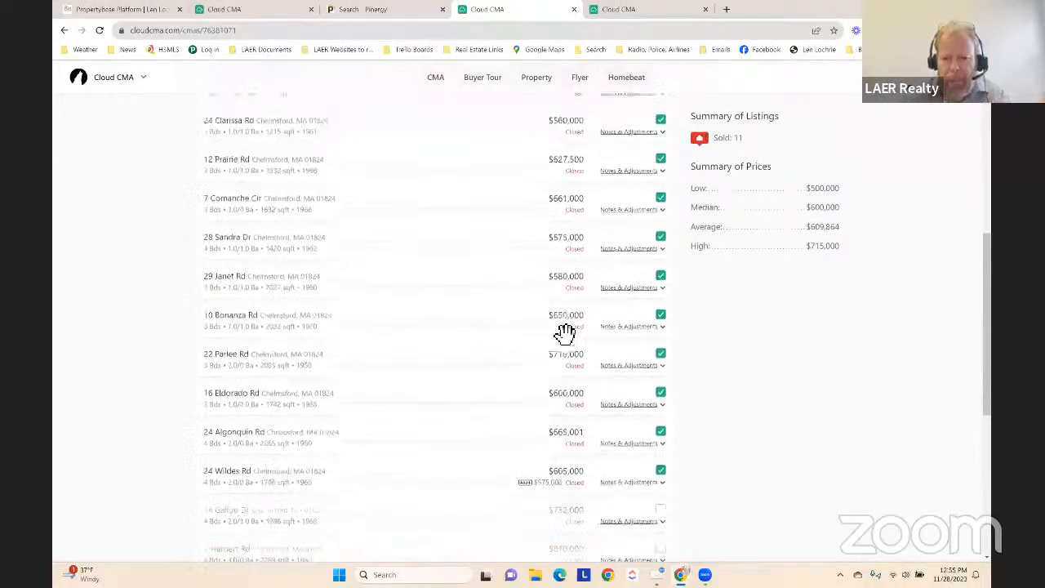
scroll(401, 324, "down", 3)
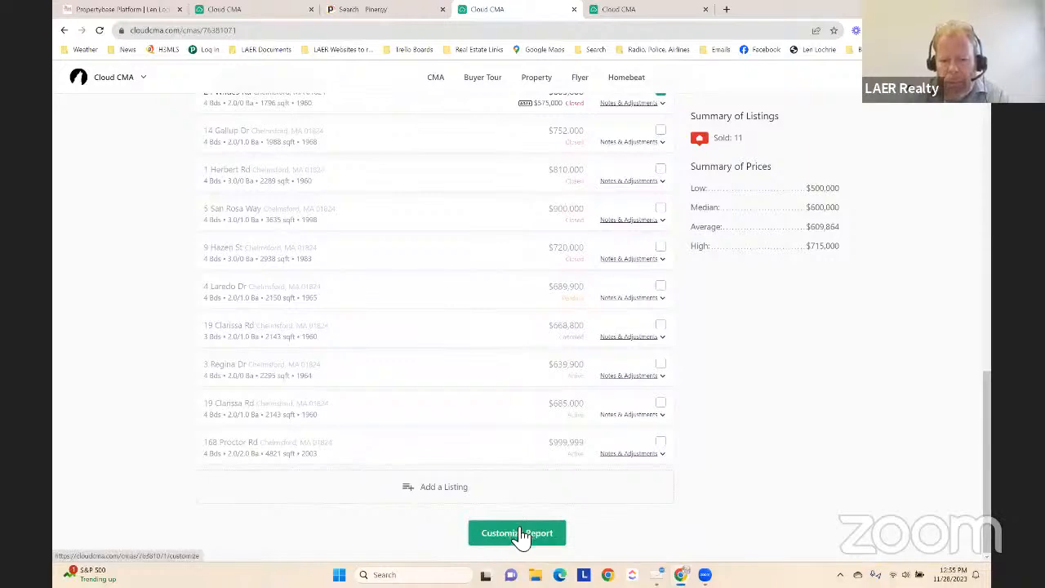
left_click(519, 535)
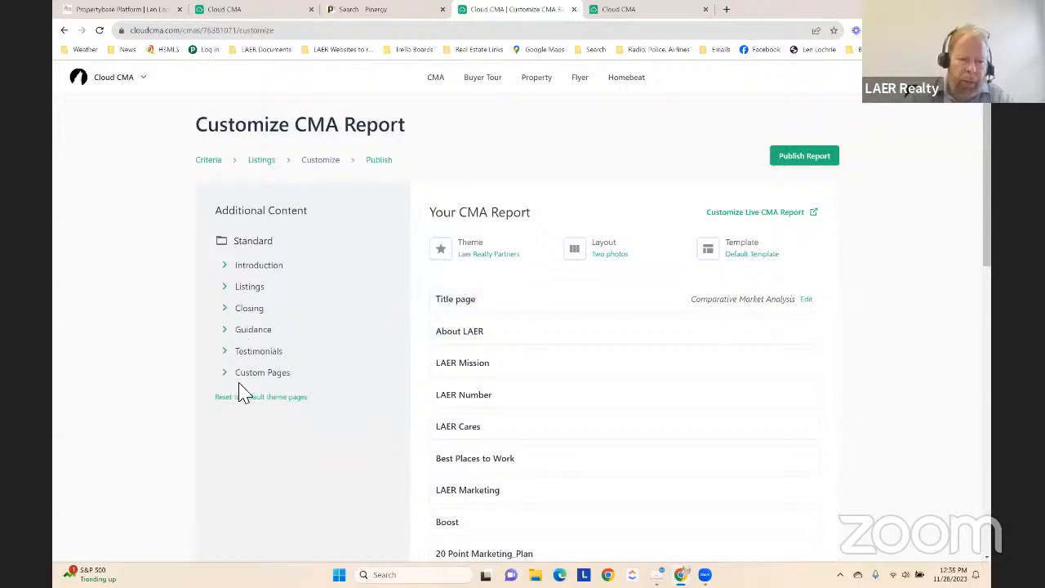
Examine the optional pages in the Introduction and Guidance sections of the additional content, and collapse both sections
left_click(232, 269)
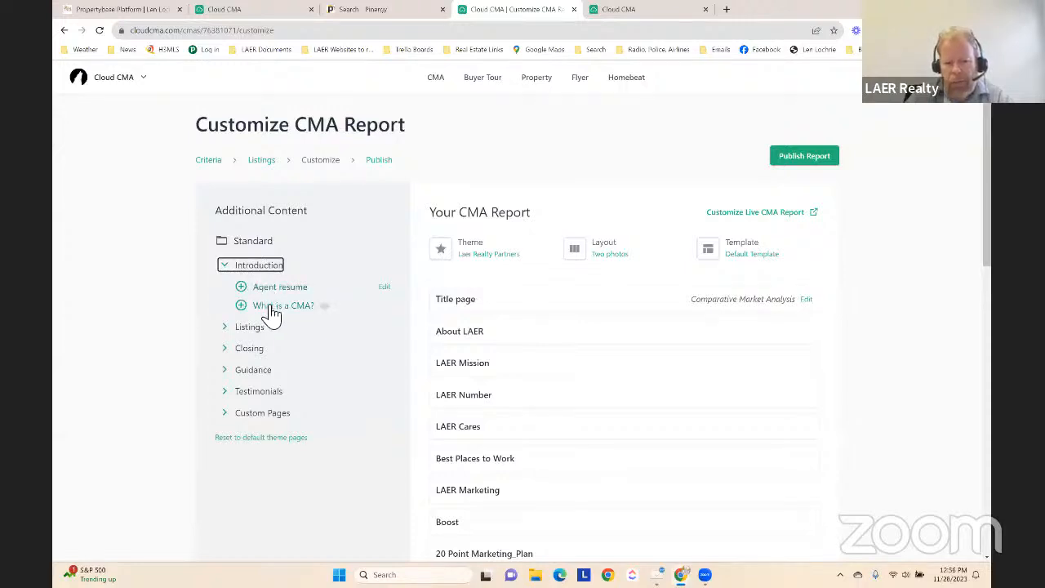
left_click(232, 371)
scroll(237, 340, "down", 2)
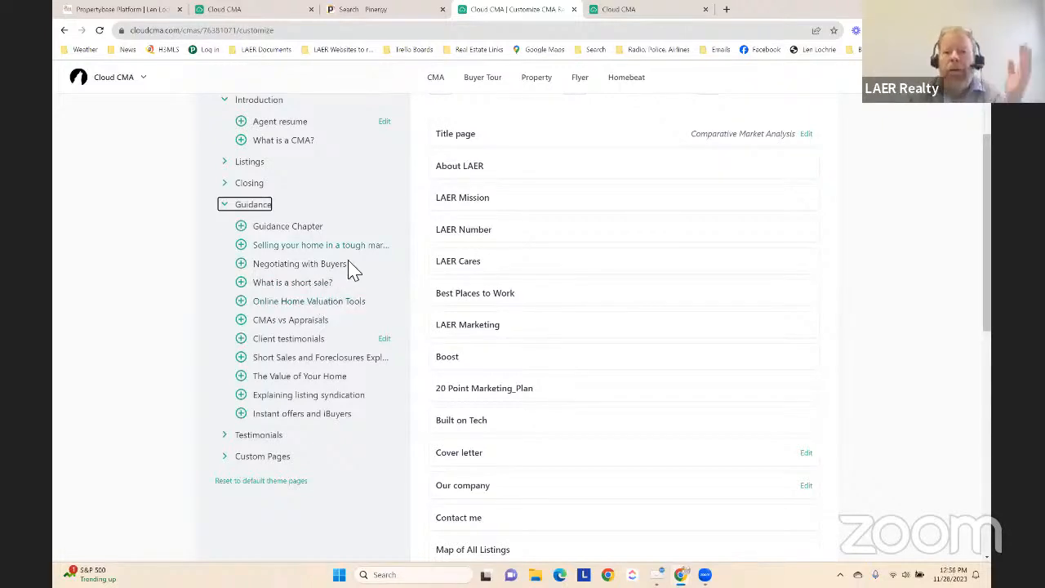
scroll(351, 267, "up", 2)
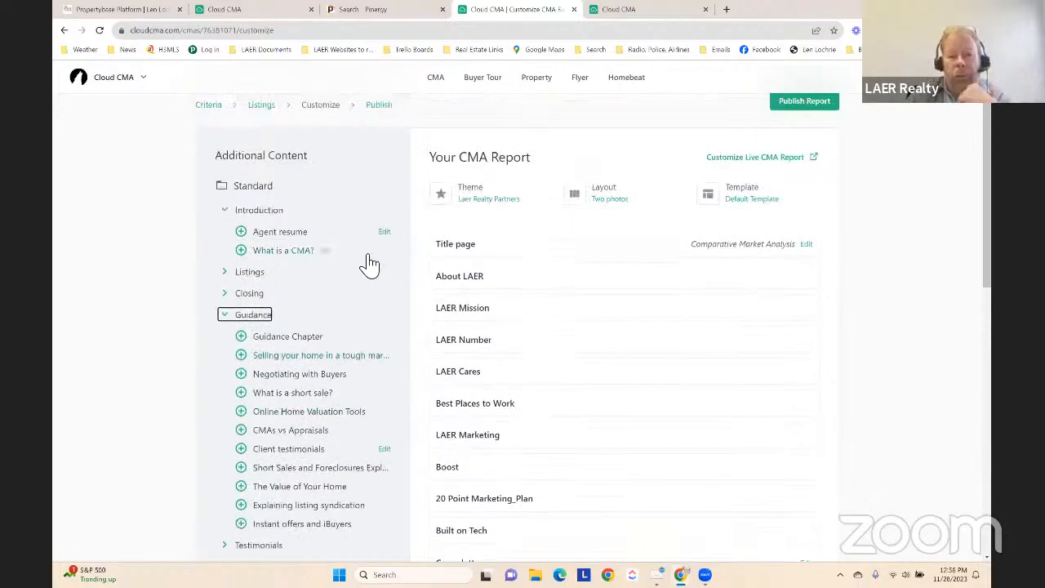
left_click(229, 315)
left_click(226, 214)
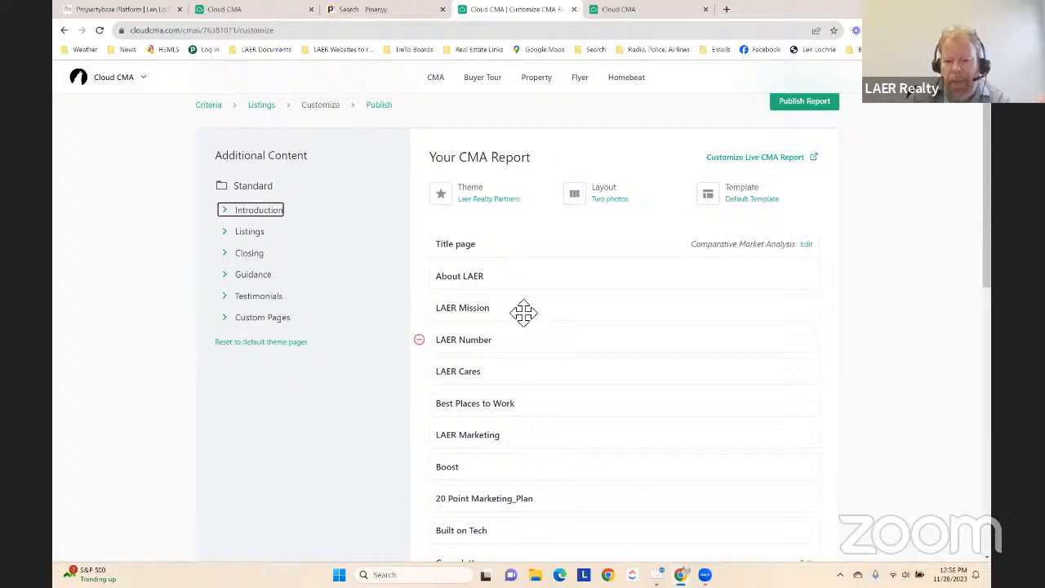
Look over the report's page list, and preview the LAER Number page and close its preview
scroll(522, 313, "down", 2)
scroll(550, 427, "down", 1)
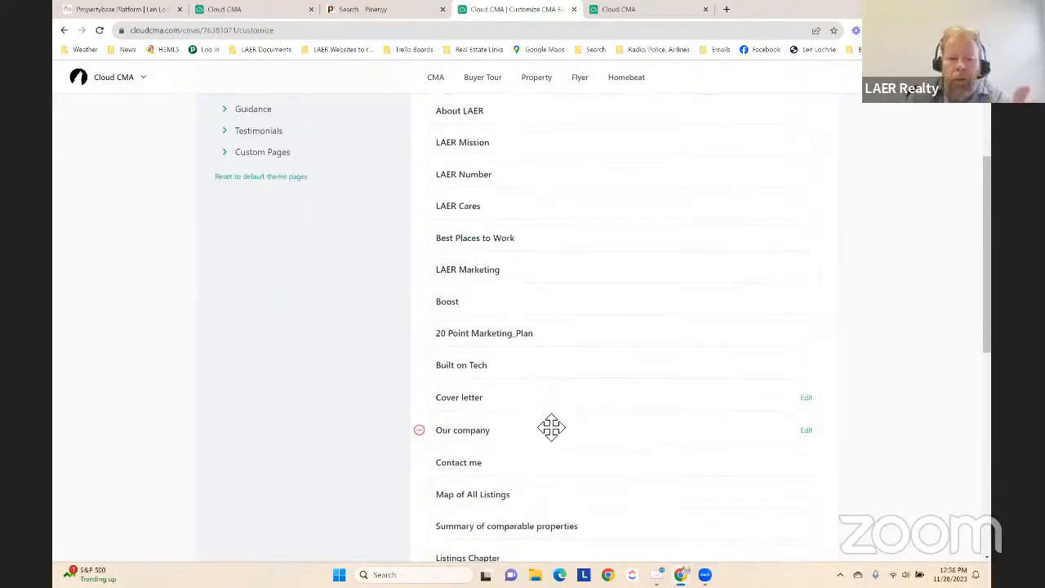
scroll(550, 427, "up", 1)
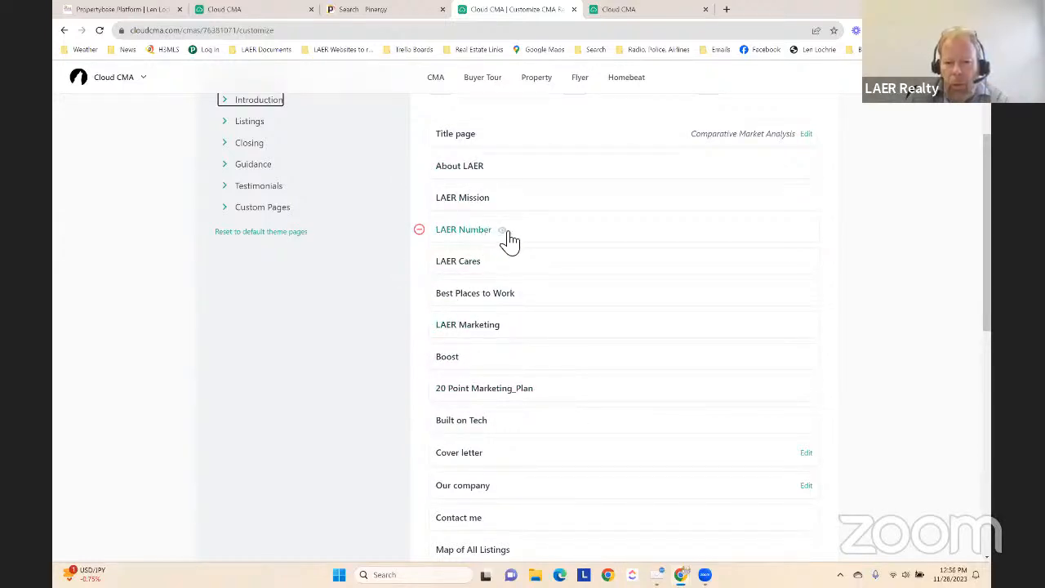
left_click(502, 230)
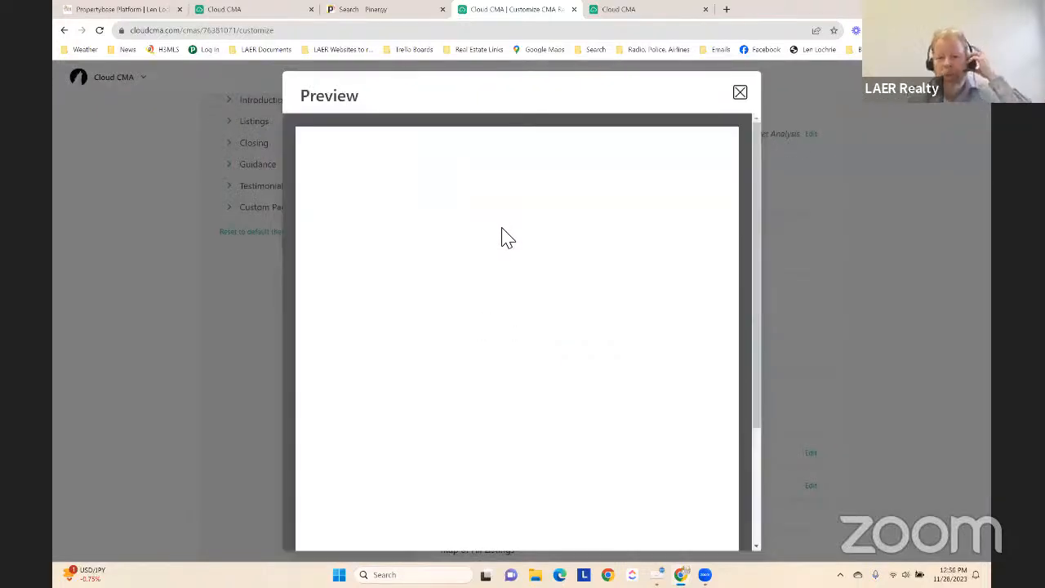
scroll(601, 299, "down", 2)
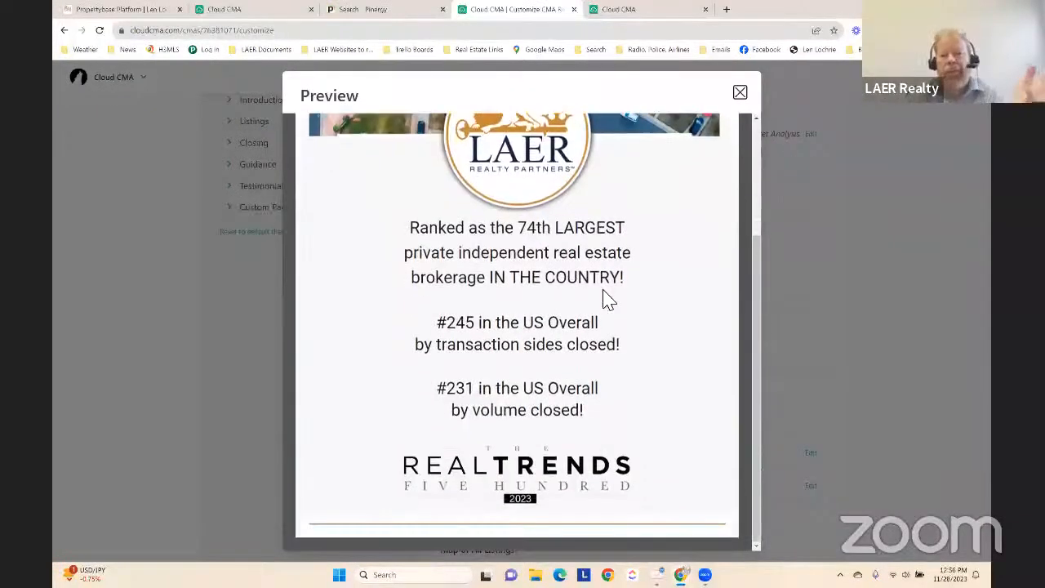
scroll(606, 299, "up", 2)
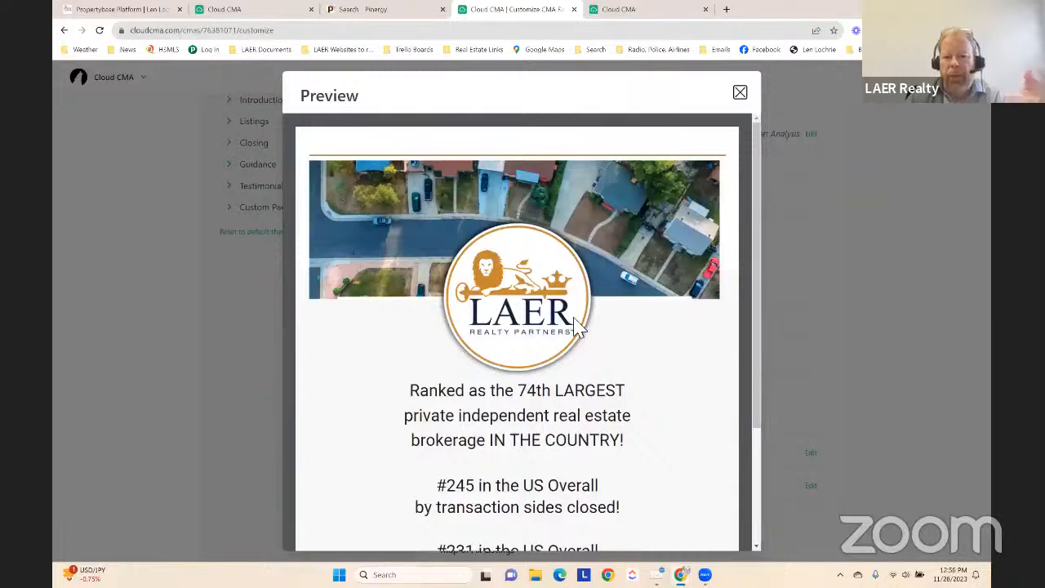
left_click(740, 93)
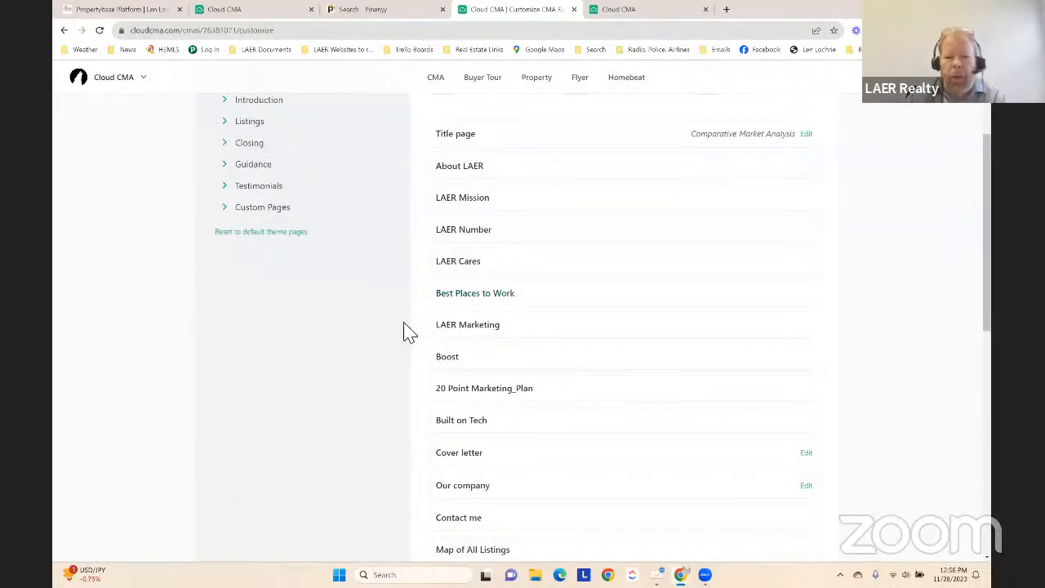
Preview the LAER Marketing page of the report from start to end and close the preview
left_click(509, 326)
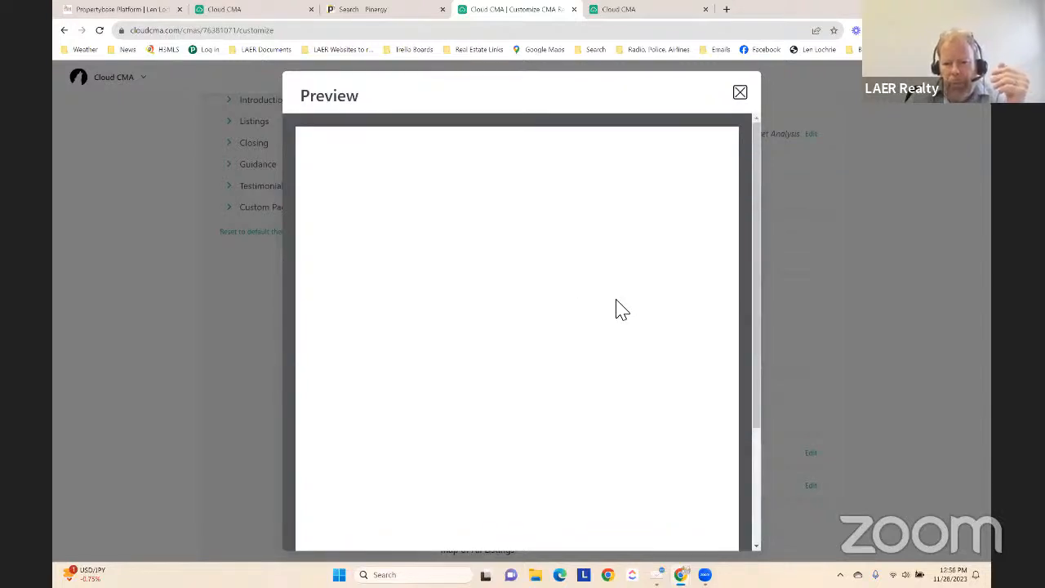
scroll(616, 310, "down", 3)
scroll(616, 310, "up", 3)
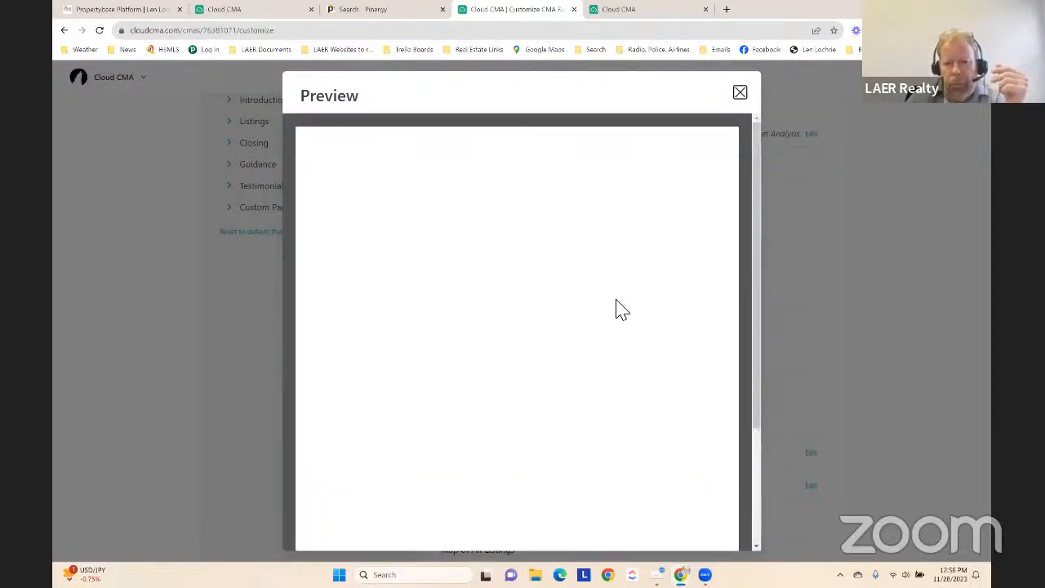
scroll(616, 310, "down", 1)
scroll(616, 310, "down", 3)
scroll(616, 310, "up", 3)
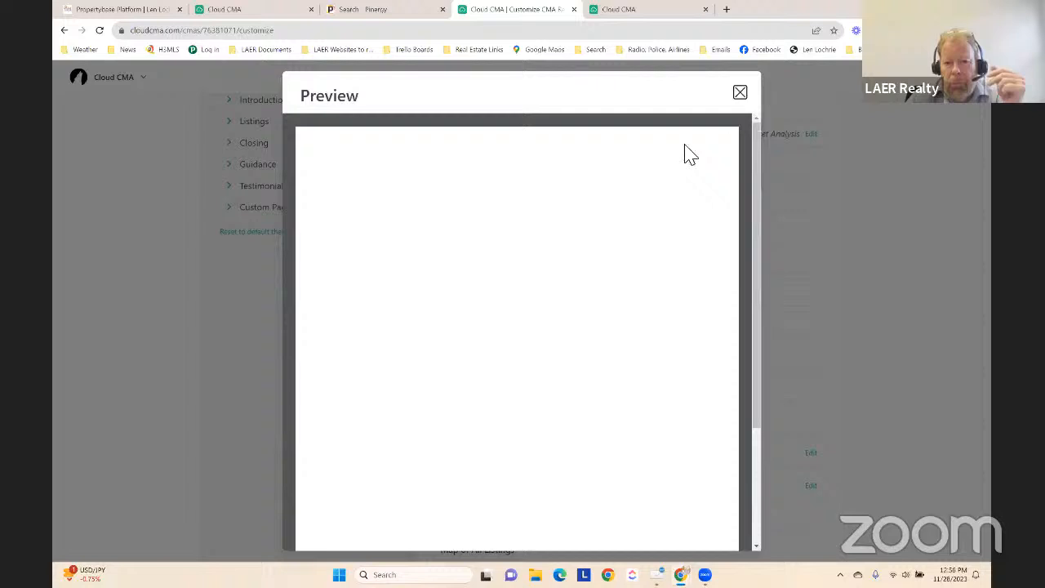
left_click(740, 95)
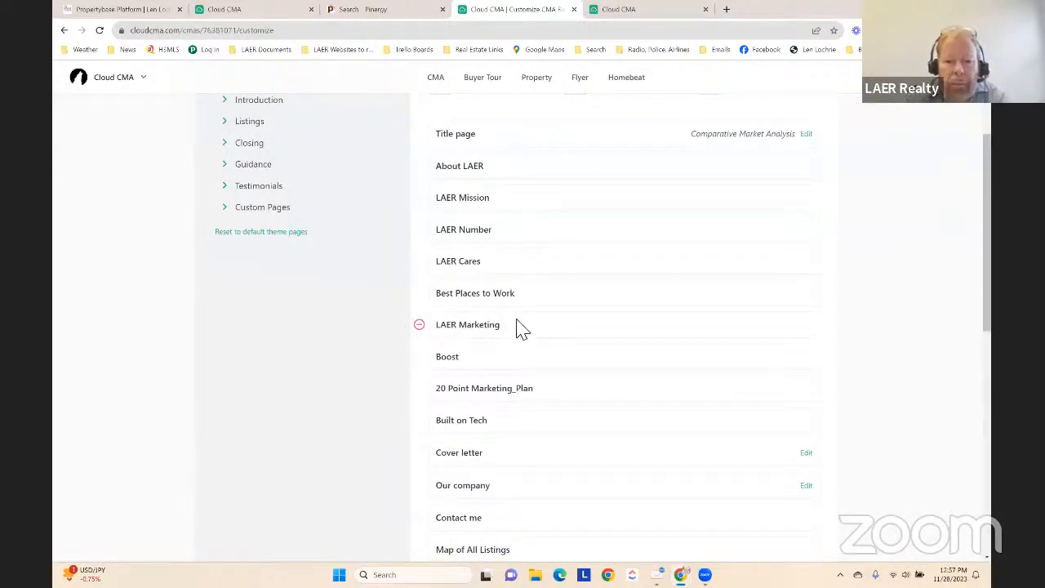
Preview the LAER Number page again and the About LAER page, closing each preview
left_click(502, 232)
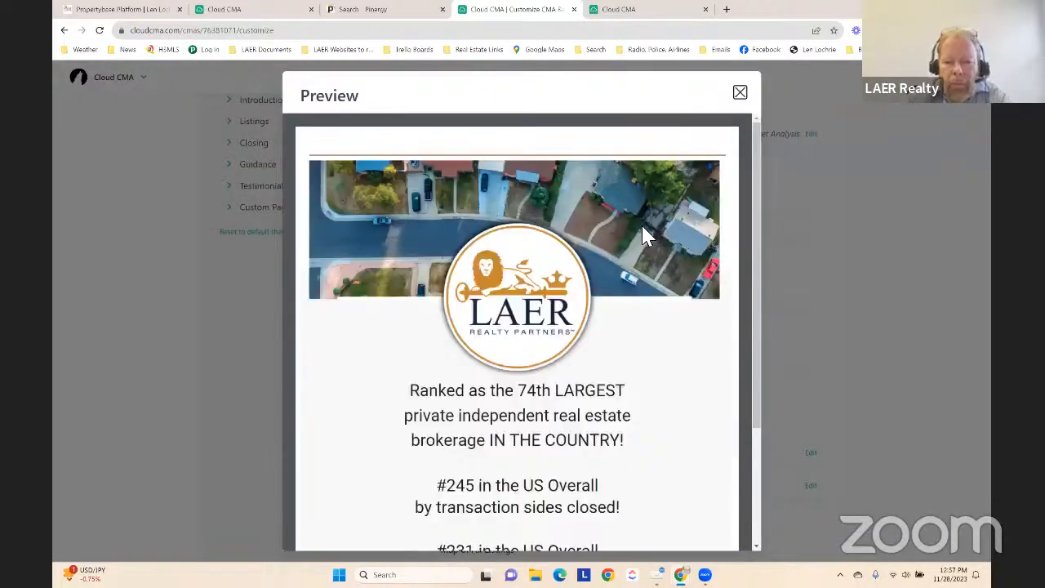
scroll(645, 235, "down", 3)
scroll(645, 235, "up", 3)
left_click(740, 93)
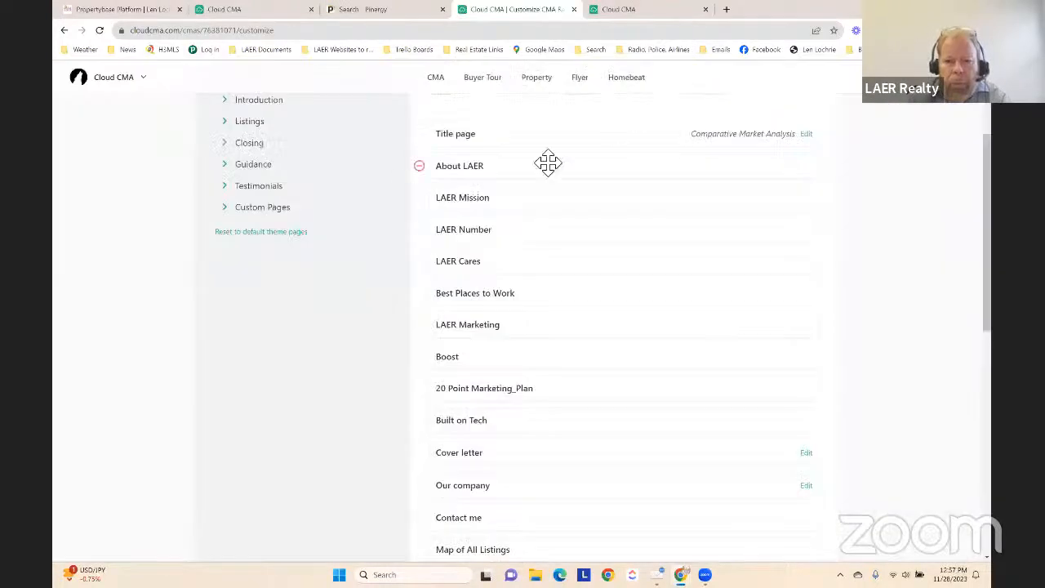
left_click(501, 166)
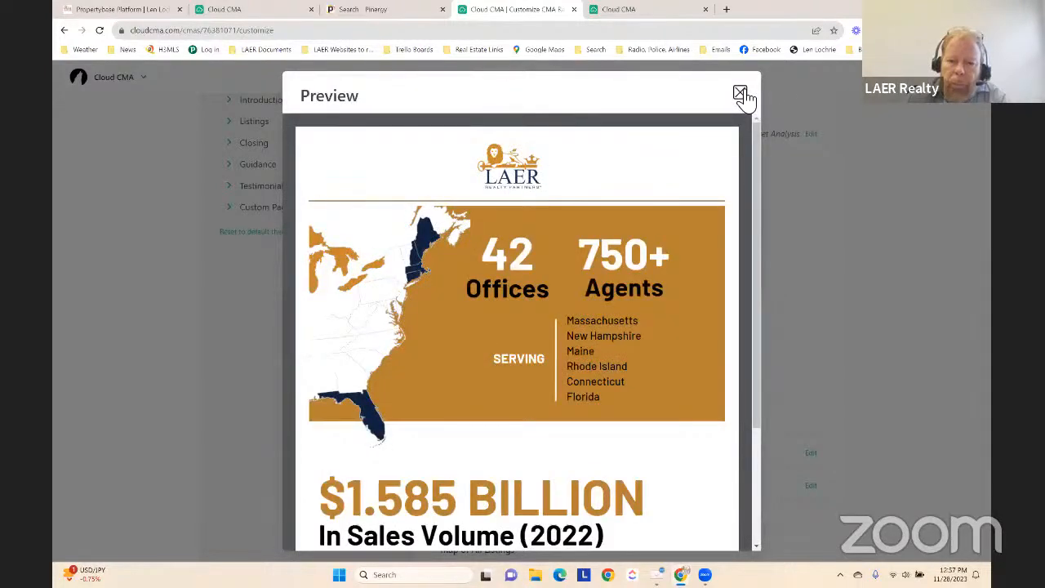
left_click(740, 93)
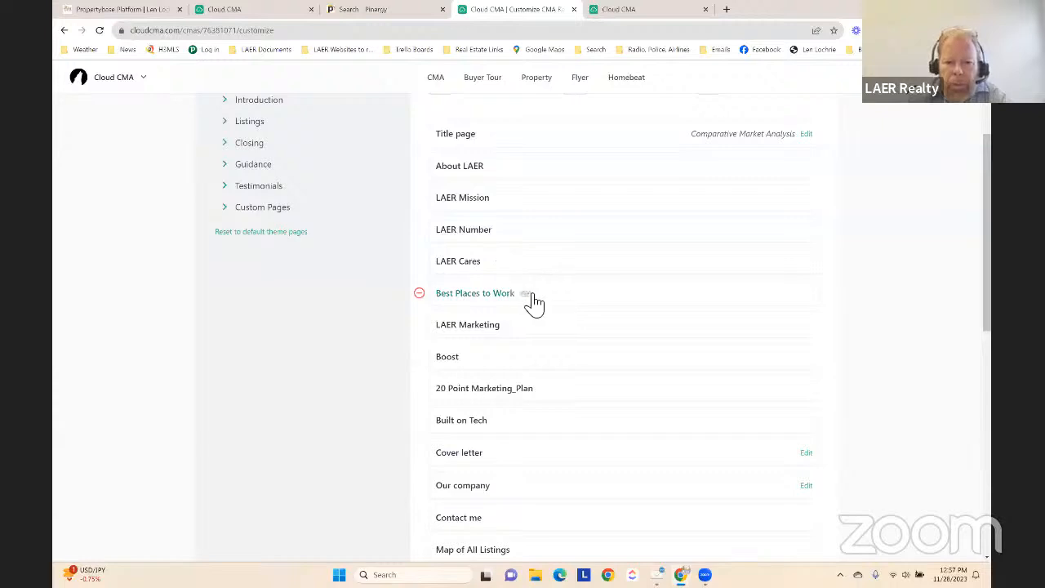
Preview the Boost page of the report, read through its digital advertising content and close the preview
left_click_drag(536, 299, 519, 310)
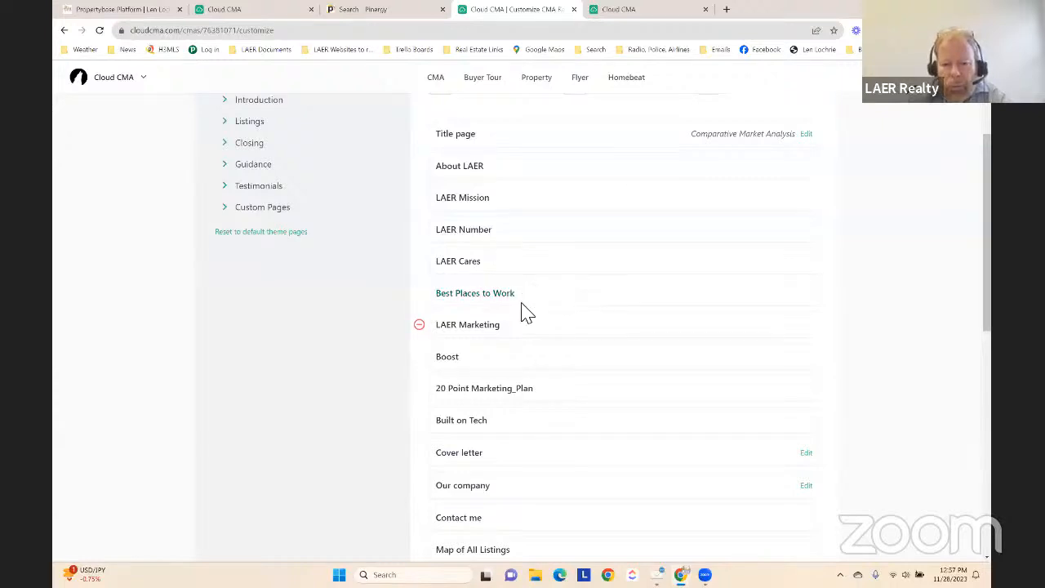
left_click(469, 357)
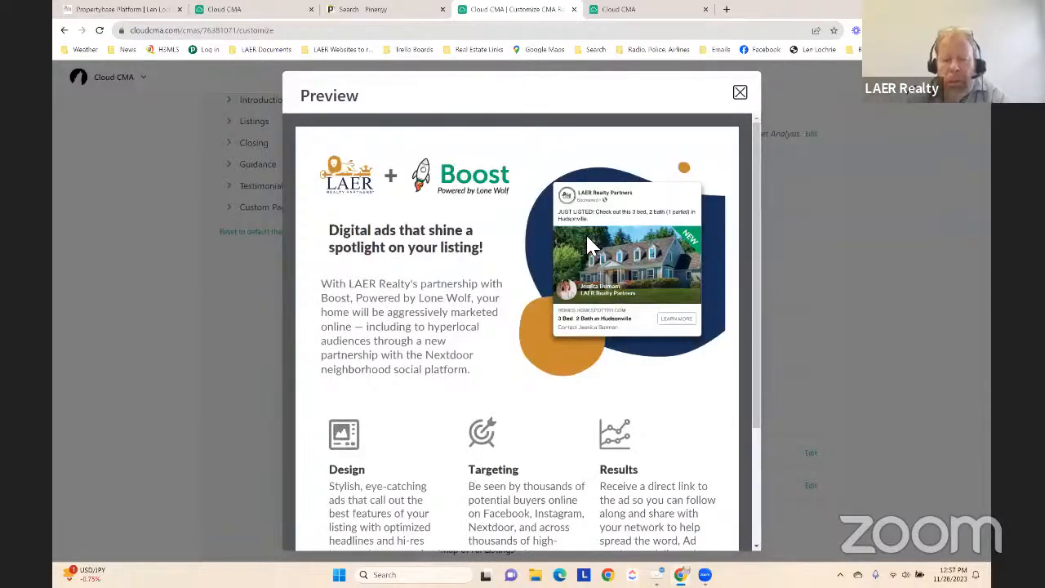
scroll(546, 256, "down", 3)
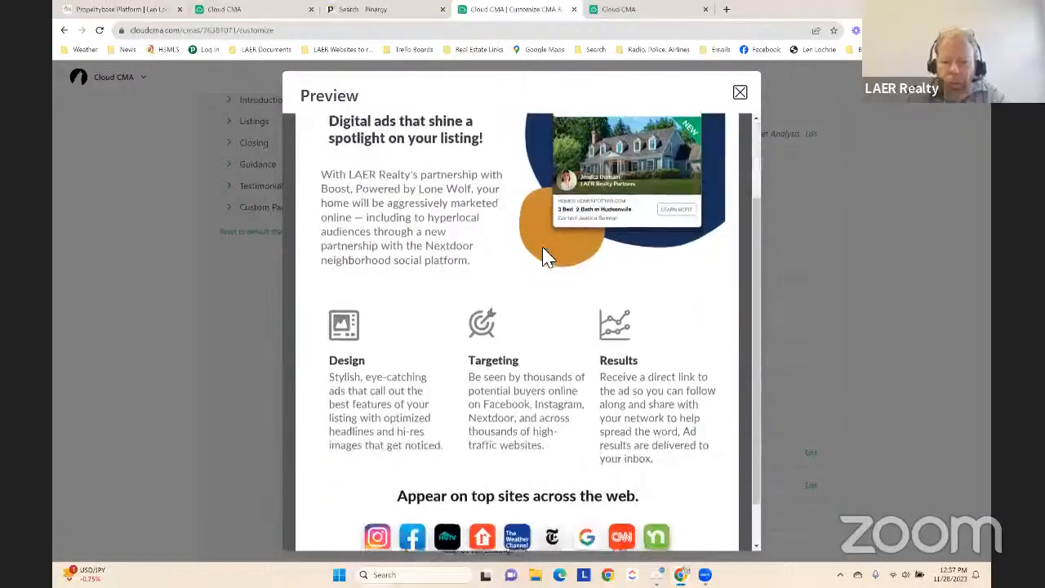
scroll(581, 226, "up", 3)
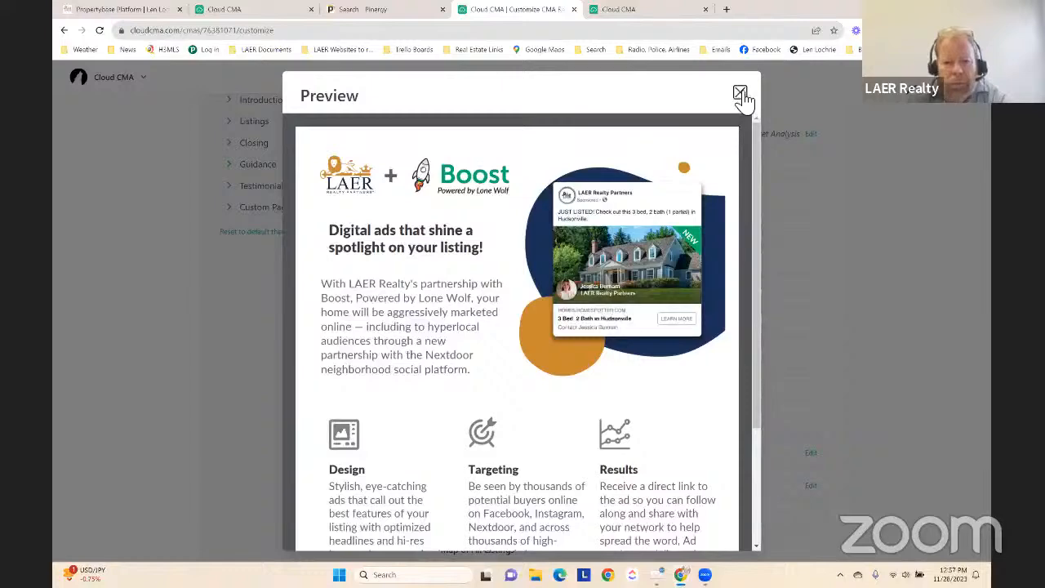
left_click(740, 93)
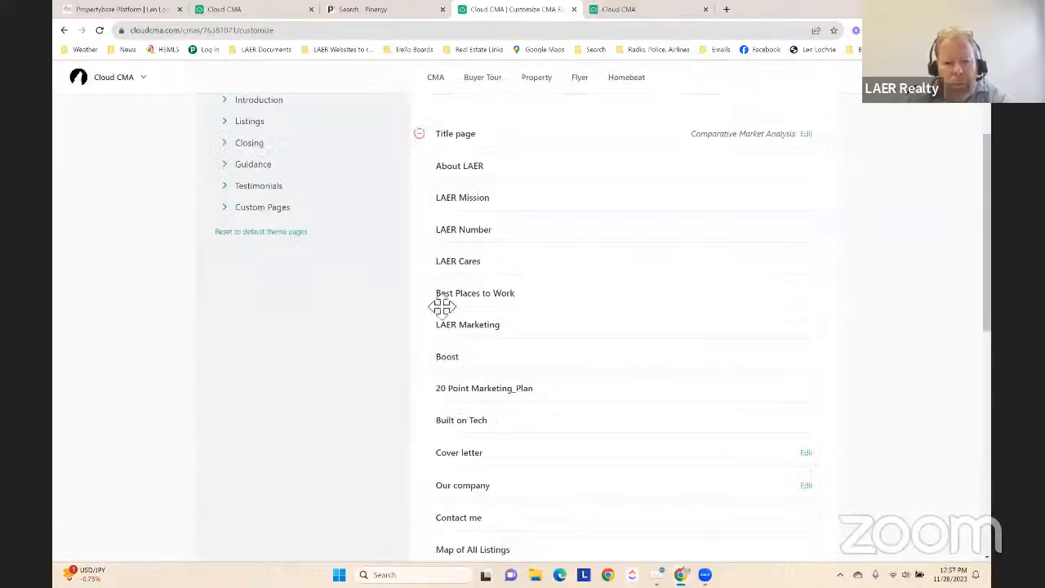
Preview the 20 Point Marketing_Plan page, read through its marketing points and close the preview
left_click(545, 390)
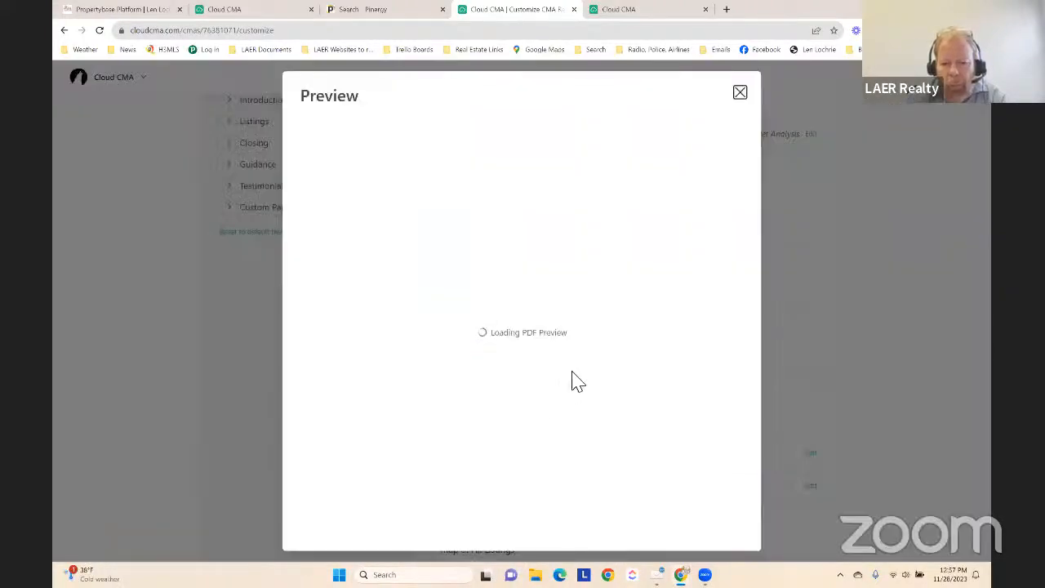
scroll(649, 237, "down", 3)
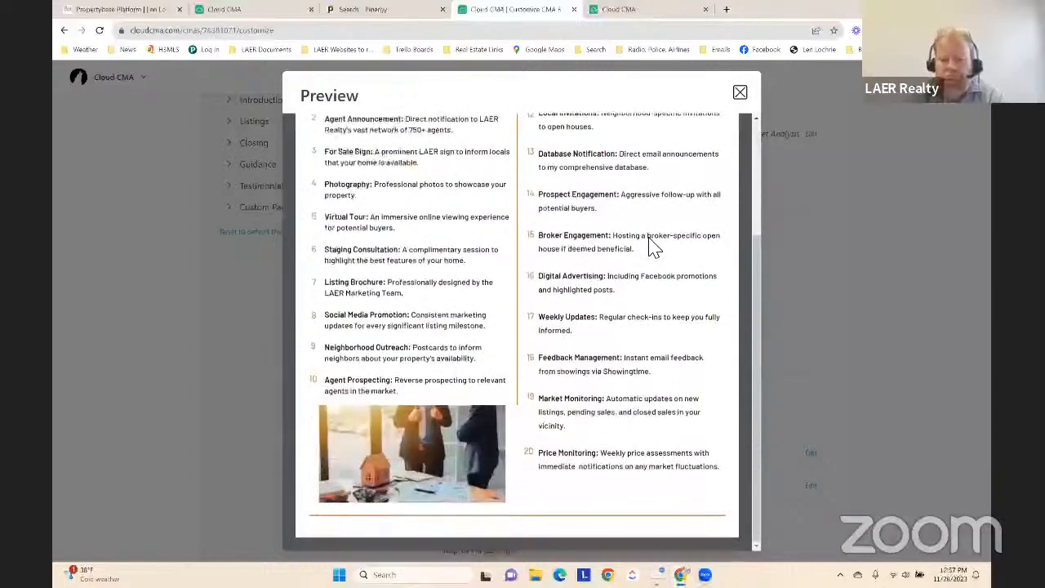
scroll(650, 238, "up", 3)
left_click(740, 94)
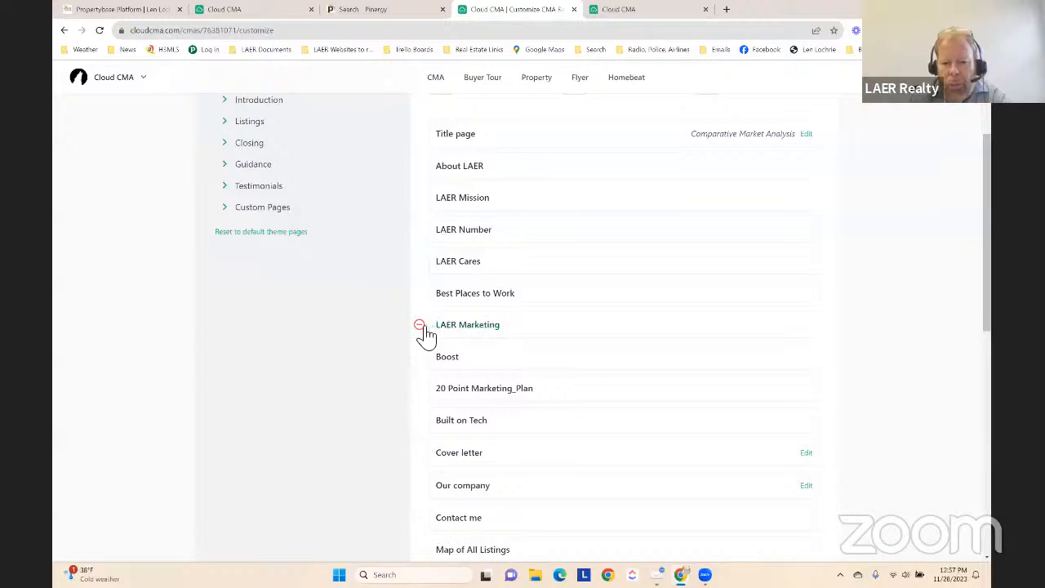
Remove the LAER Marketing page from the report, then preview it among the Laer Realty Partners additional content and close the preview
left_click(417, 325)
scroll(299, 295, "up", 3)
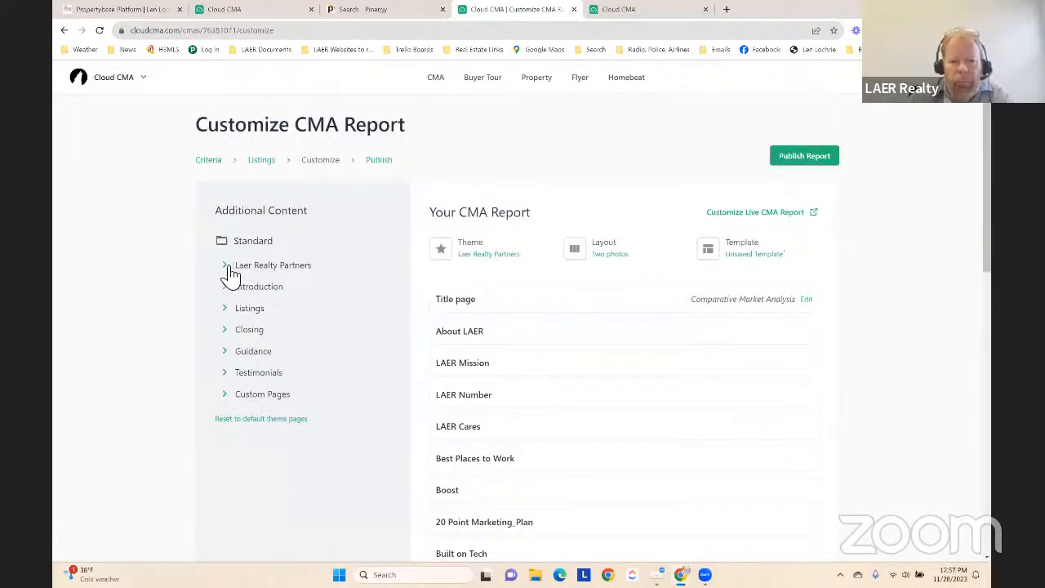
left_click(228, 267)
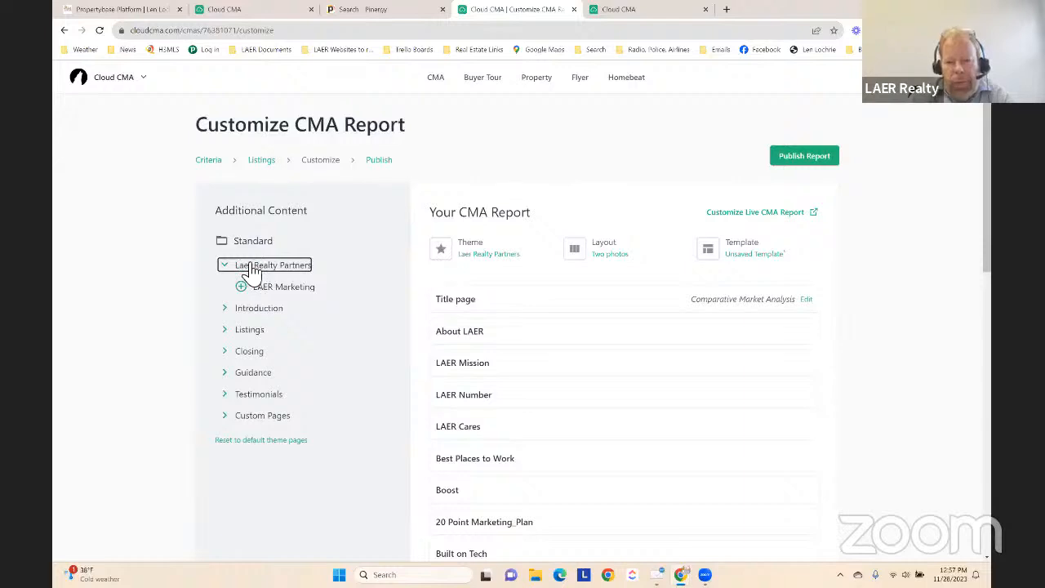
left_click(324, 288)
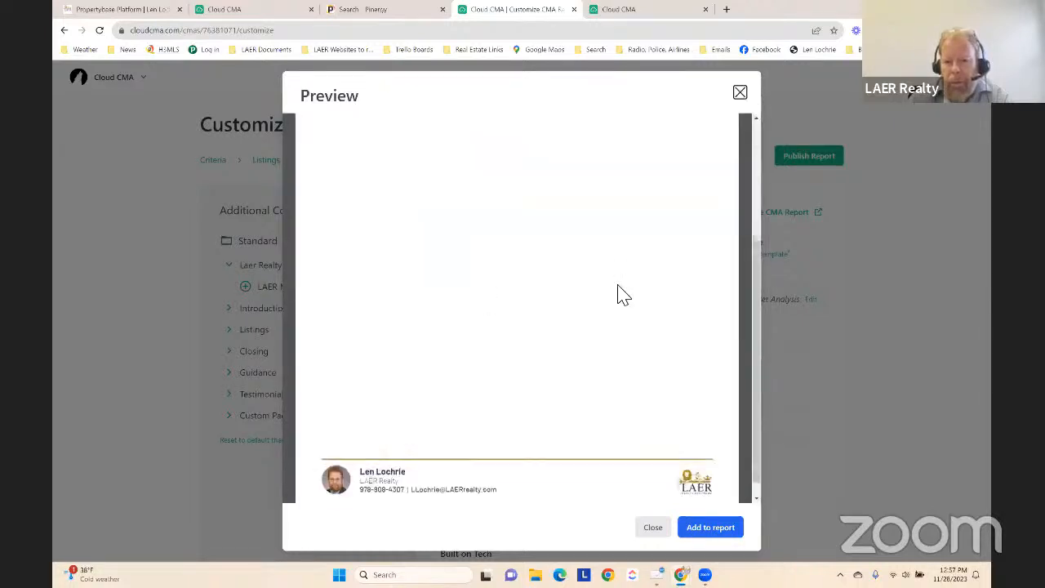
left_click(740, 93)
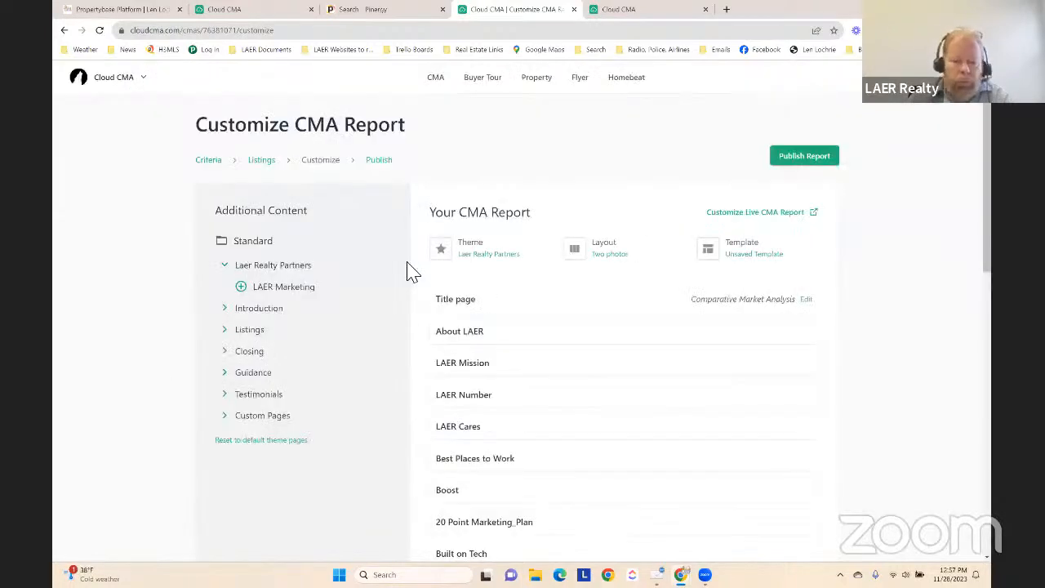
Move the Cover letter page directly below the Title page in the report's page order
scroll(416, 371, "down", 1)
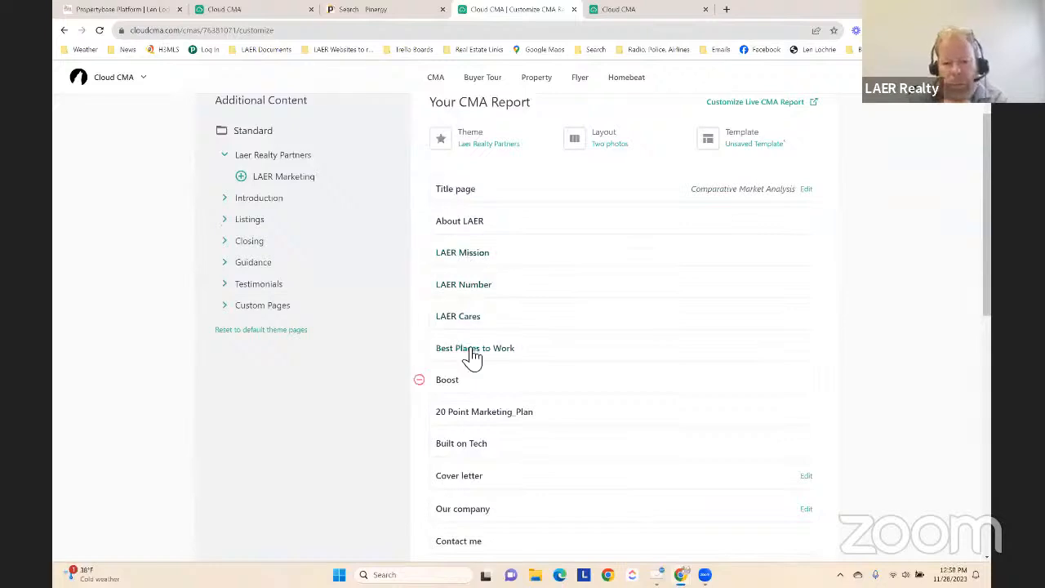
scroll(477, 367, "down", 1)
scroll(465, 368, "down", 1)
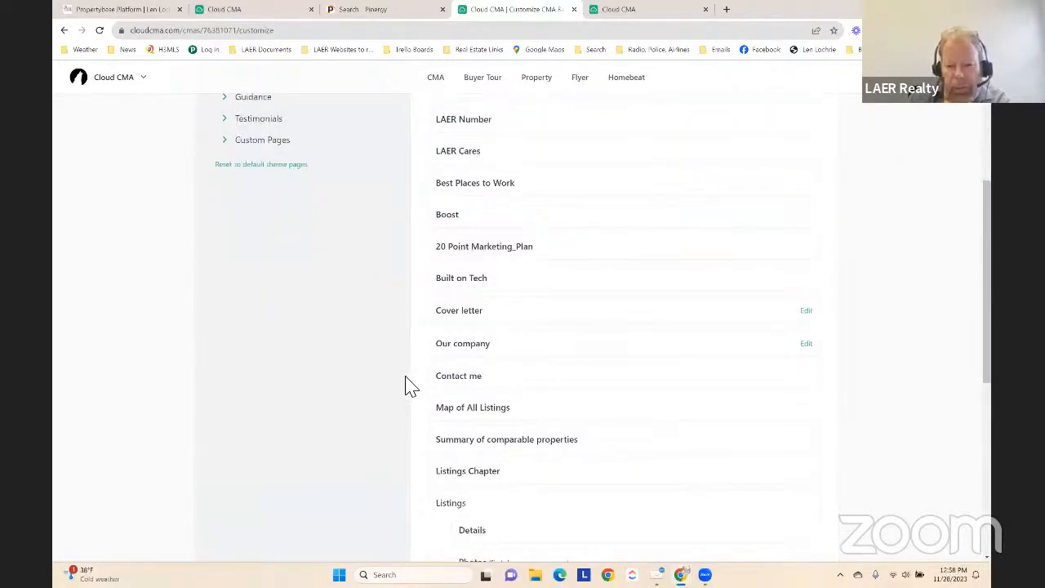
scroll(411, 384, "up", 3)
scroll(413, 381, "down", 1)
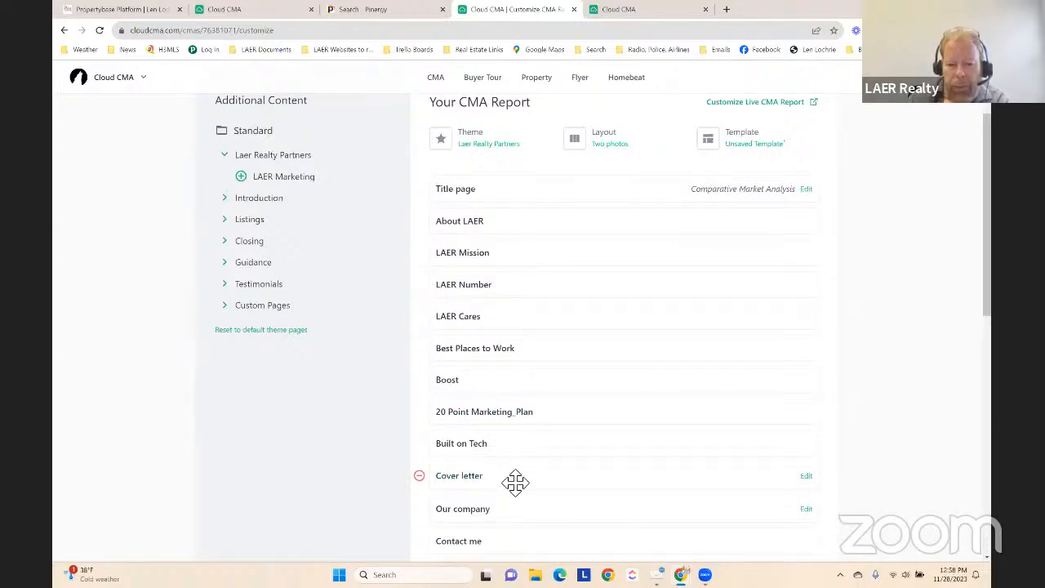
left_click_drag(515, 483, 514, 219)
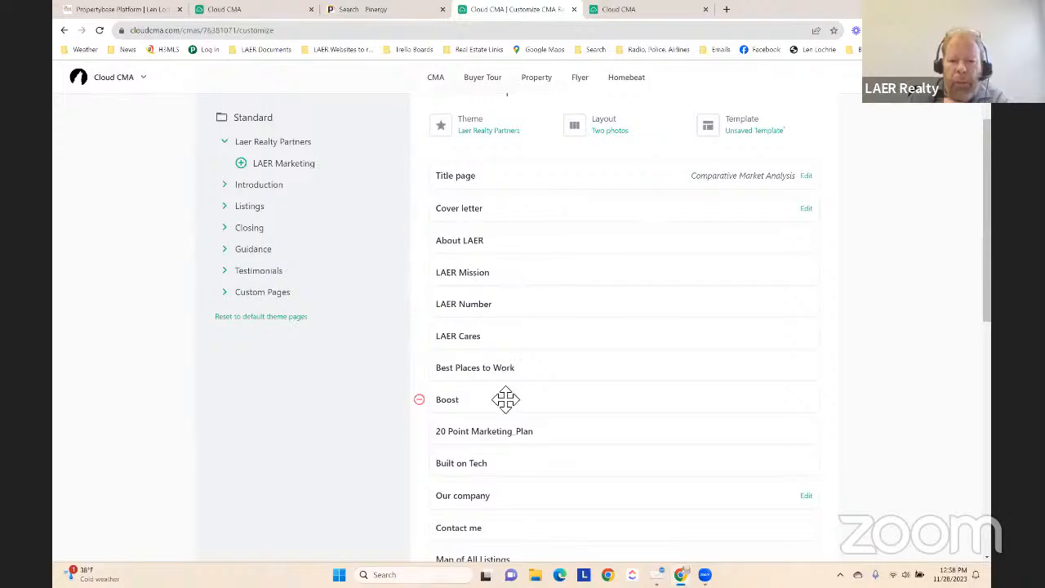
Add the First impressions are lasting, Staging your home and Moving checklist pages from the Closing content to the report
scroll(508, 431, "down", 2)
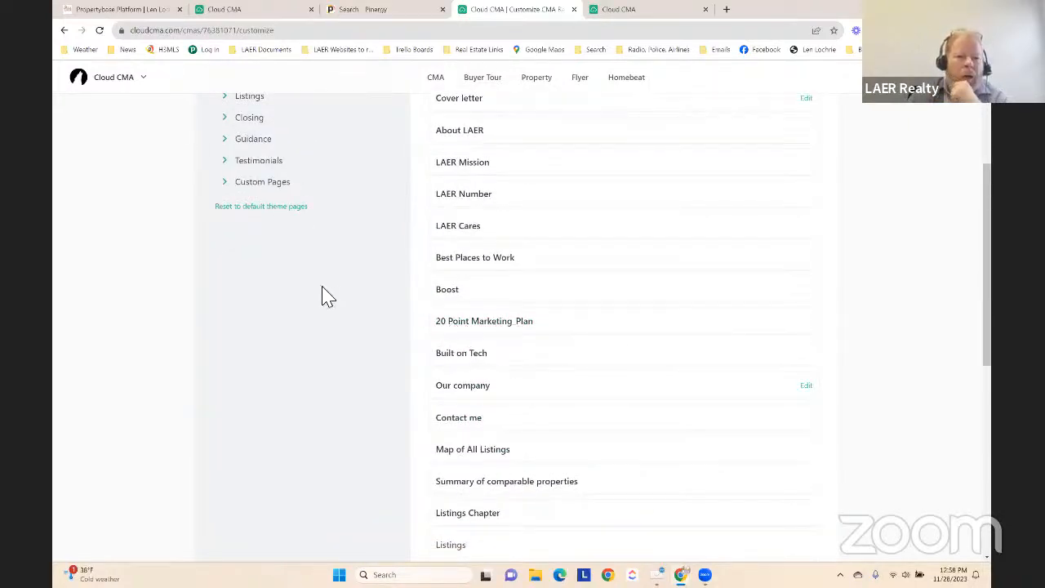
left_click(237, 141)
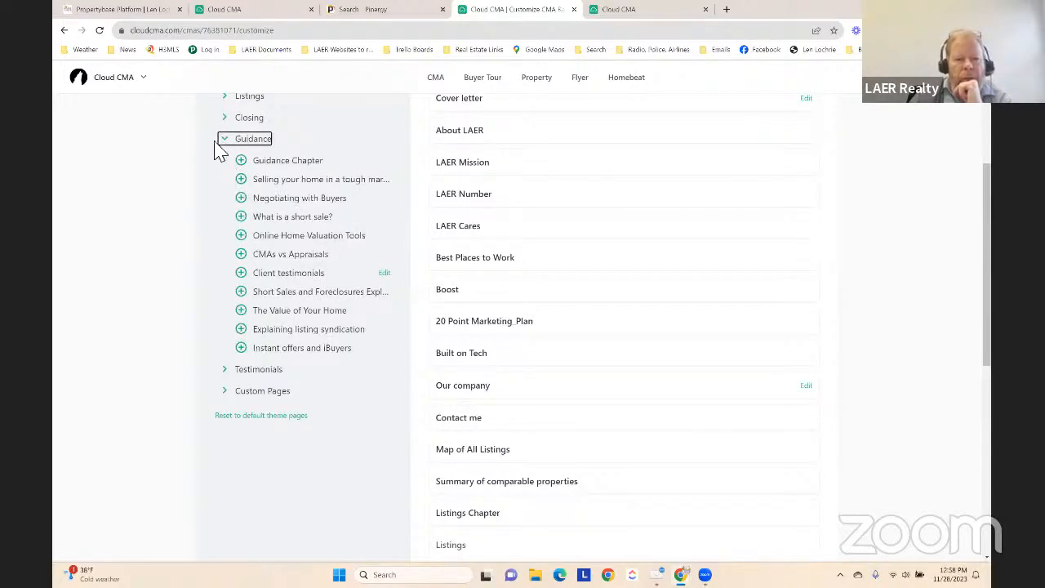
left_click(235, 119)
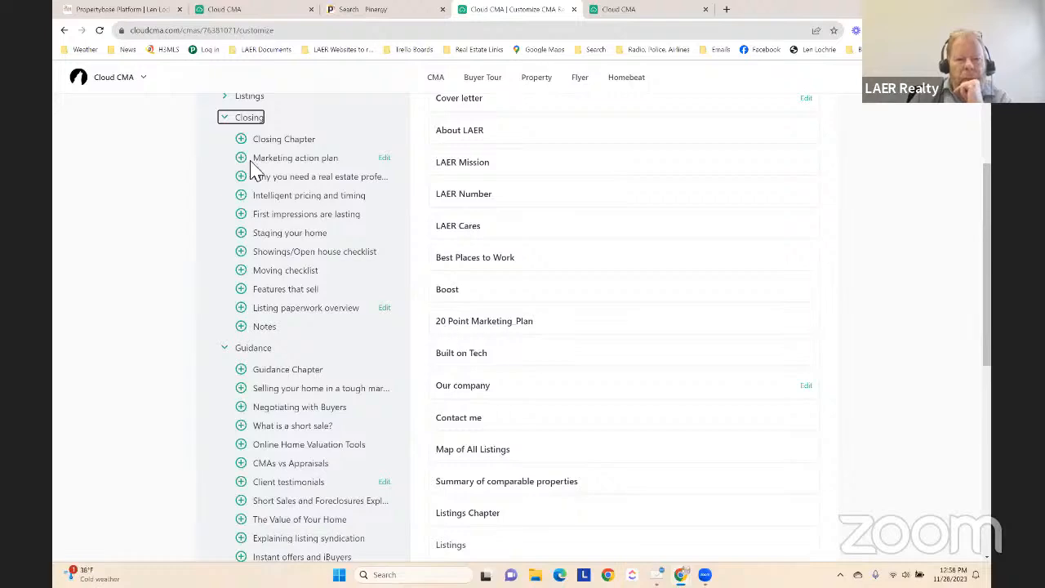
left_click(240, 213)
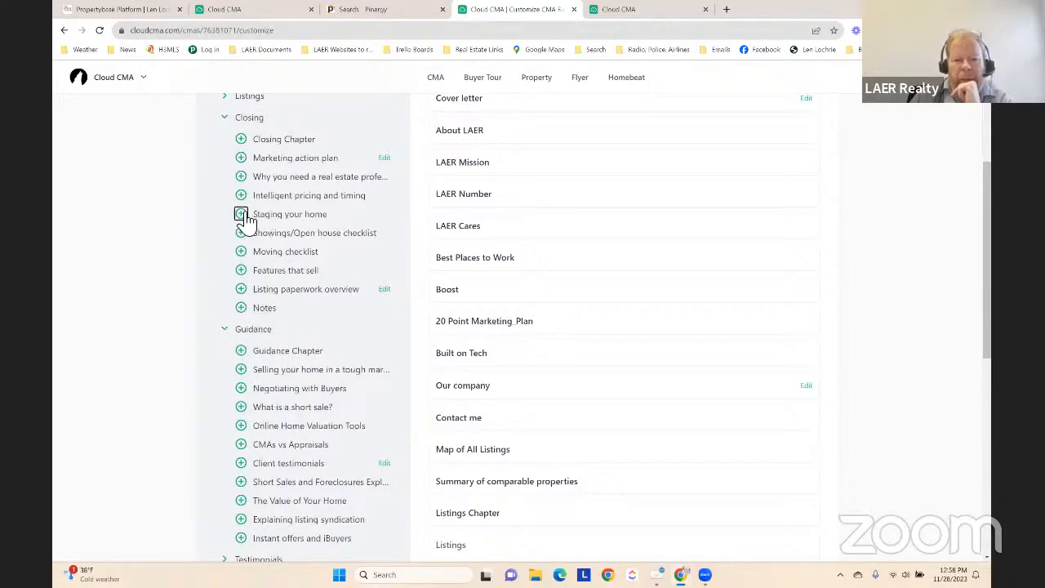
left_click(241, 214)
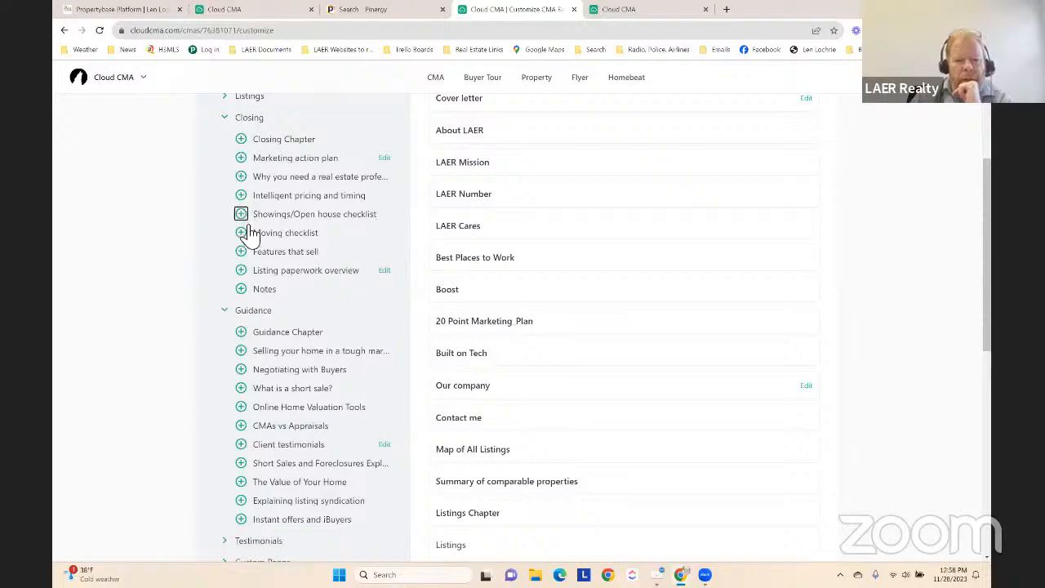
left_click(241, 233)
Add the Negotiating with Buyers and CMAs vs Appraisals pages from the Guidance content to the report
scroll(240, 278, "down", 3)
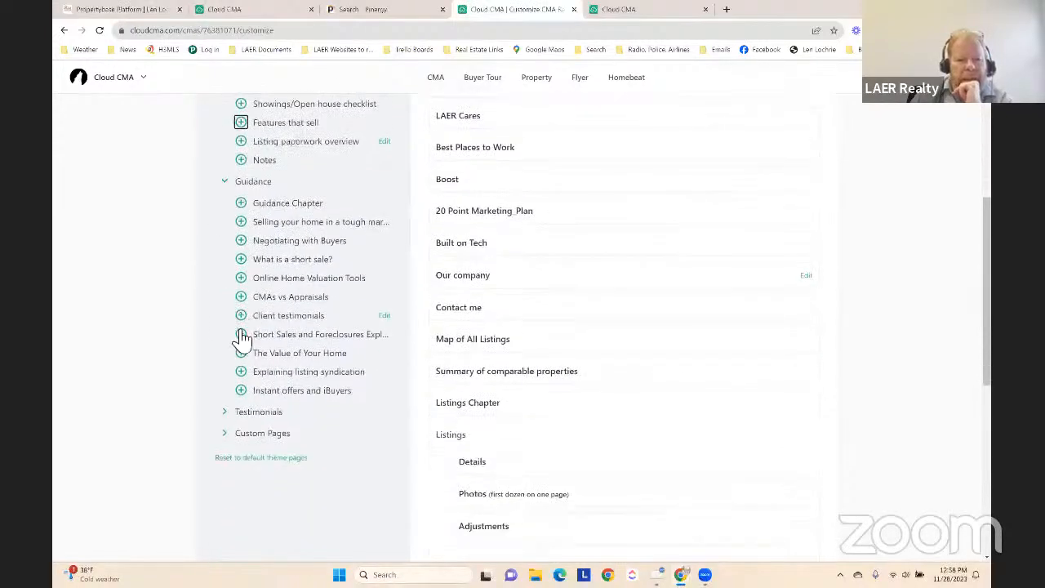
left_click(247, 242)
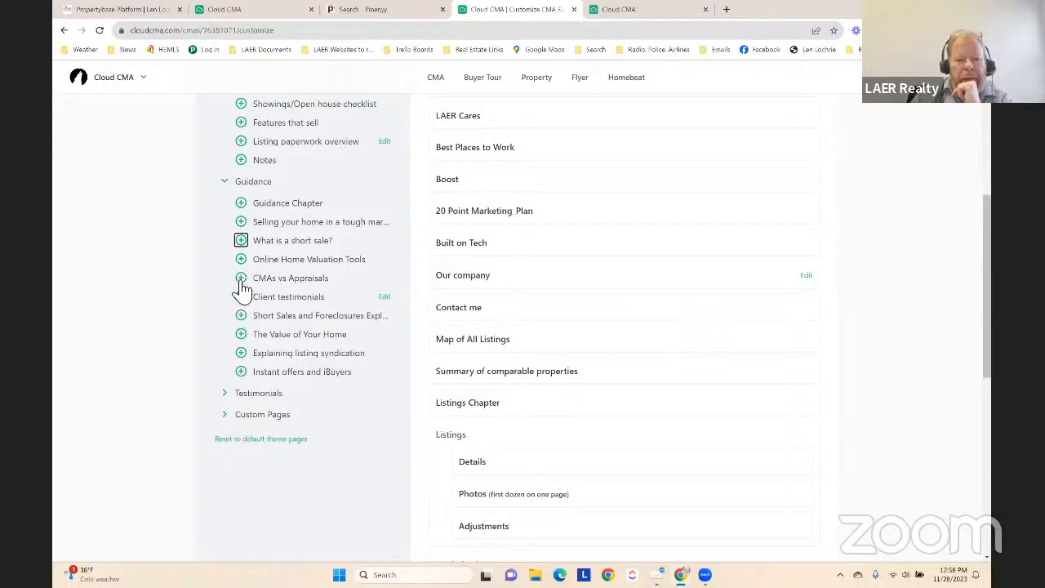
left_click(242, 278)
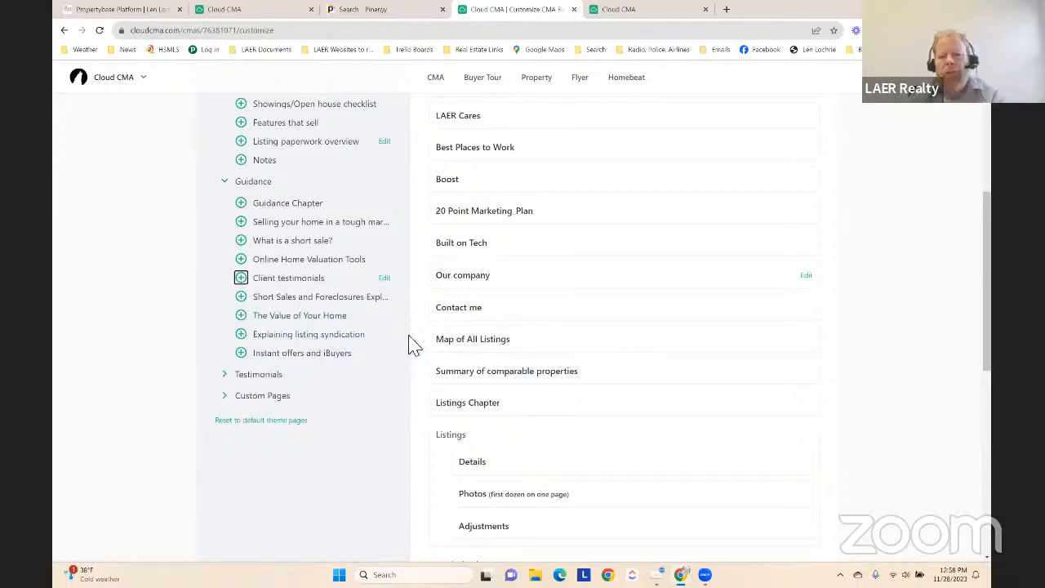
Remove the My Testimonials page from the report and look through the available Testimonials content
scroll(583, 417, "down", 7)
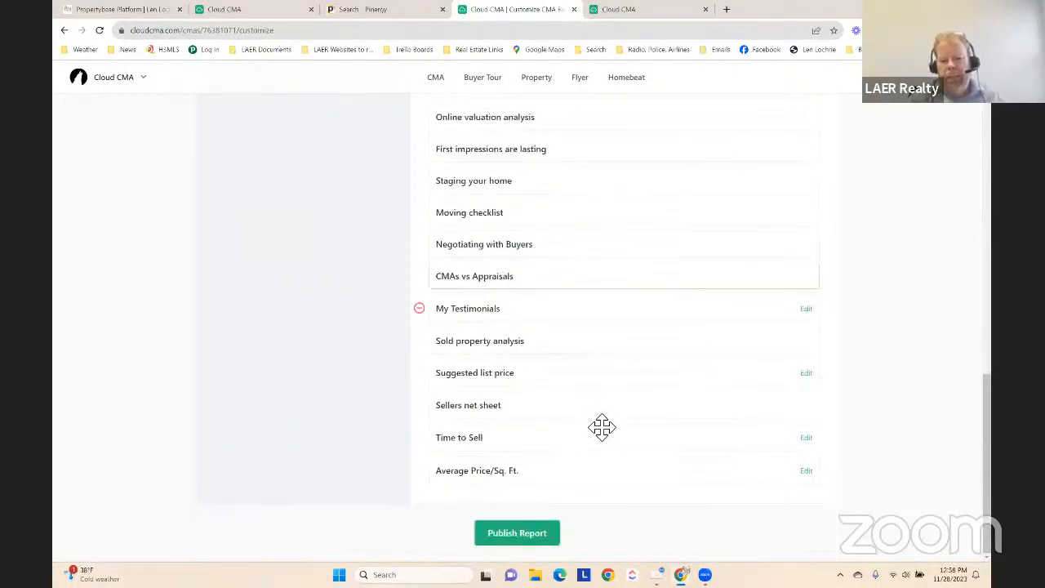
left_click(418, 309)
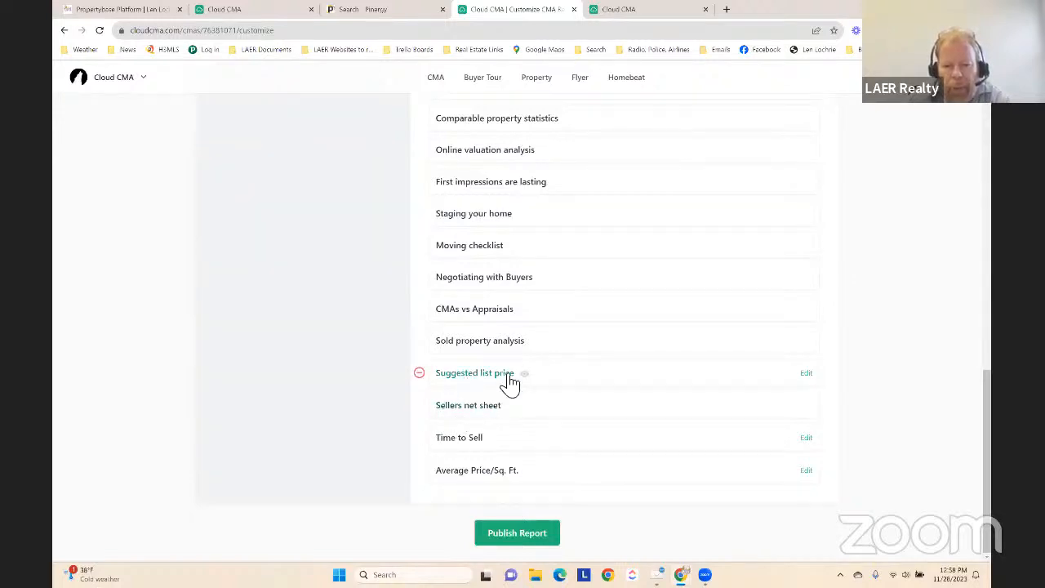
scroll(481, 367, "up", 4)
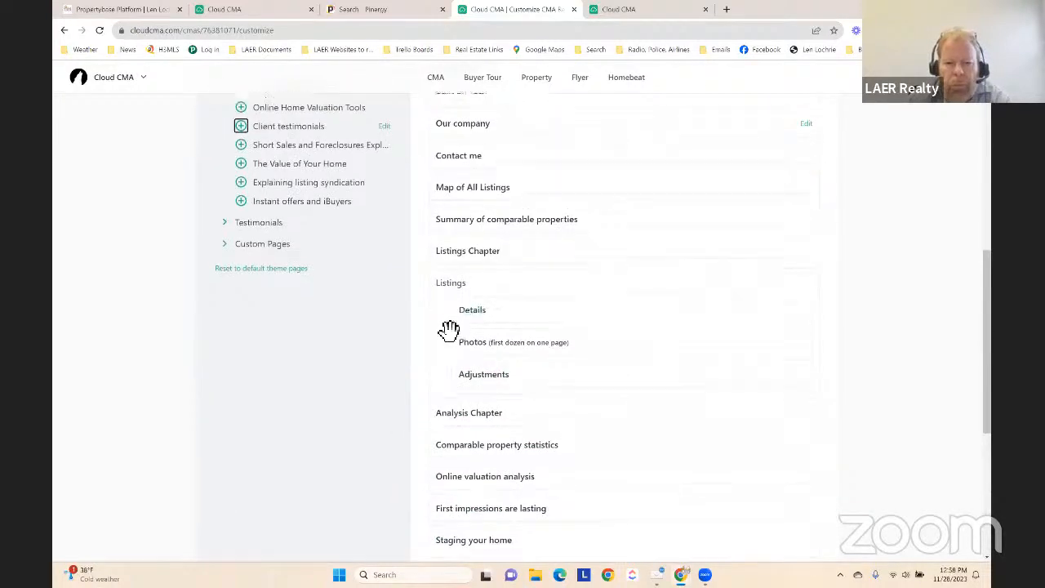
scroll(449, 329, "down", 4)
scroll(408, 318, "up", 4)
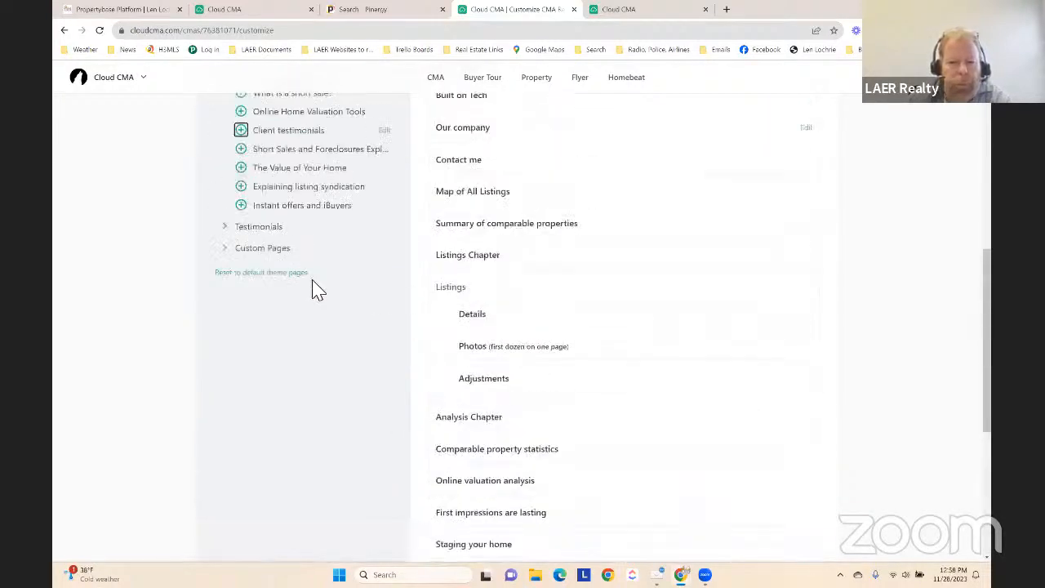
left_click(226, 227)
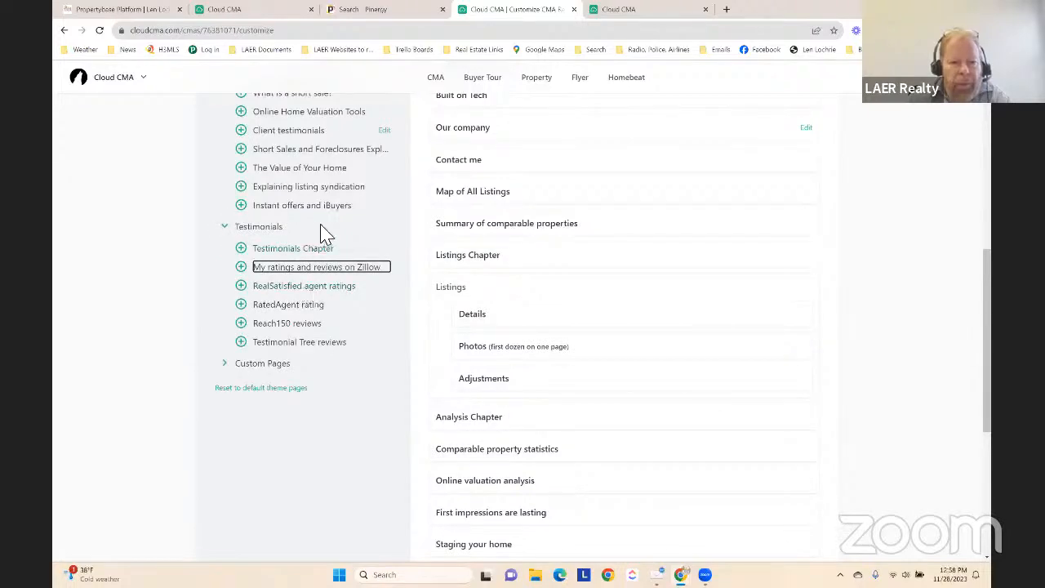
scroll(699, 289, "up", 3)
scroll(698, 294, "down", 4)
scroll(699, 298, "down", 4)
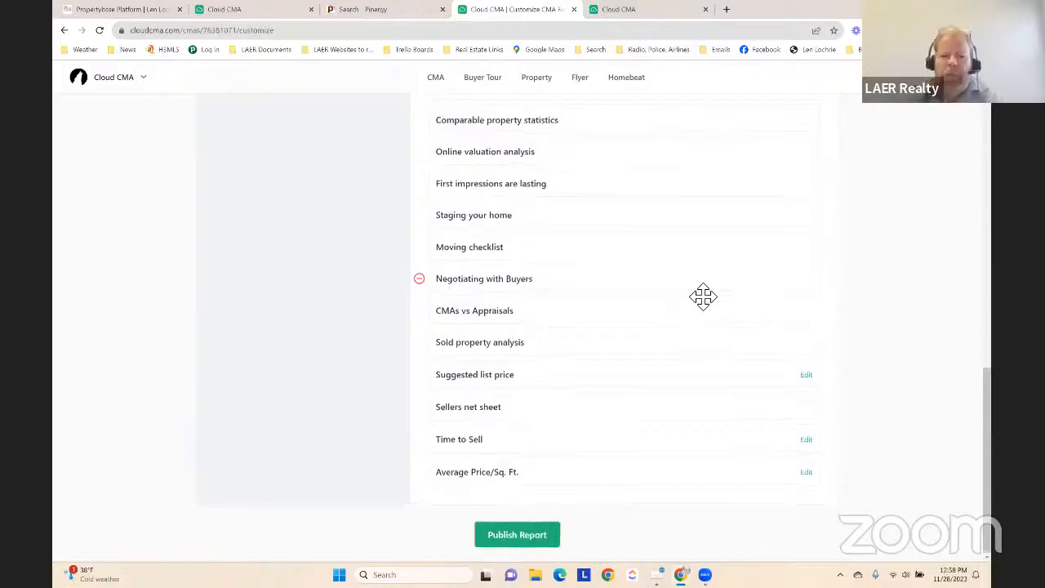
Collapse the Closing, Guidance, Testimonials and Laer Realty Partners groups of additional content
scroll(703, 297, "up", 12)
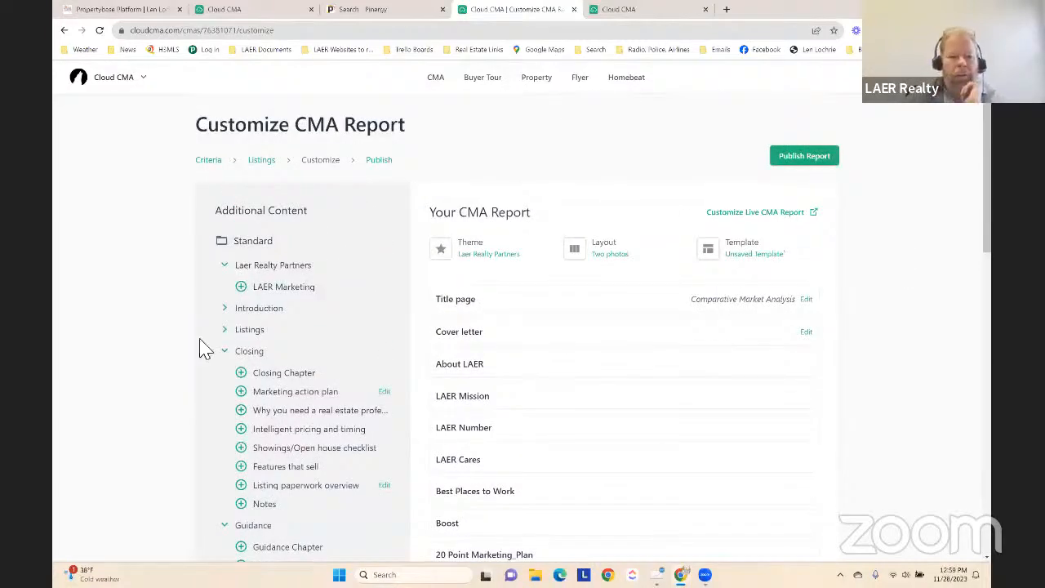
left_click(220, 351)
left_click(226, 373)
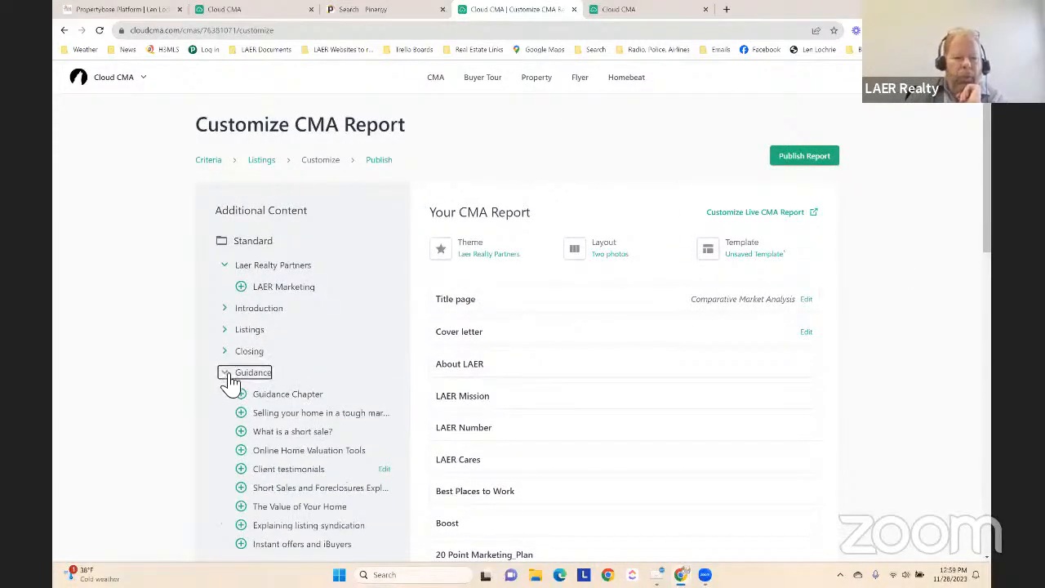
left_click(228, 395)
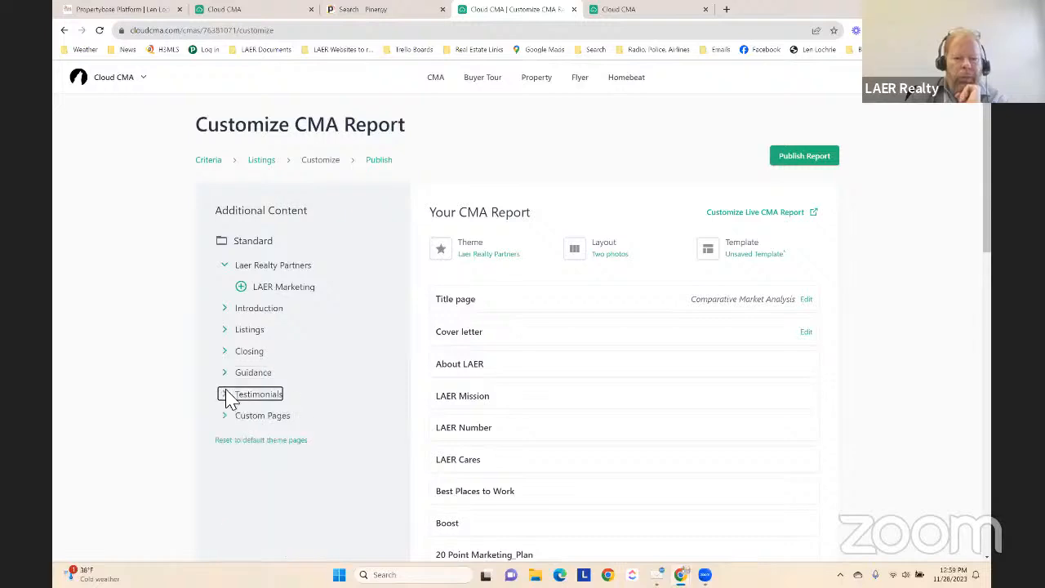
left_click(226, 266)
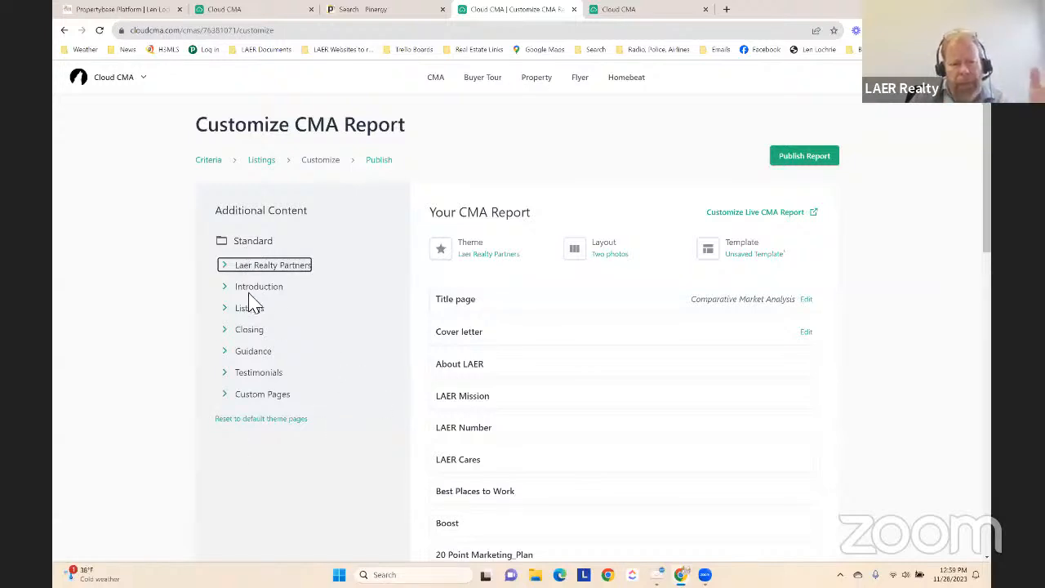
Change the report theme to Modern Royal Blue & Black
left_click(488, 260)
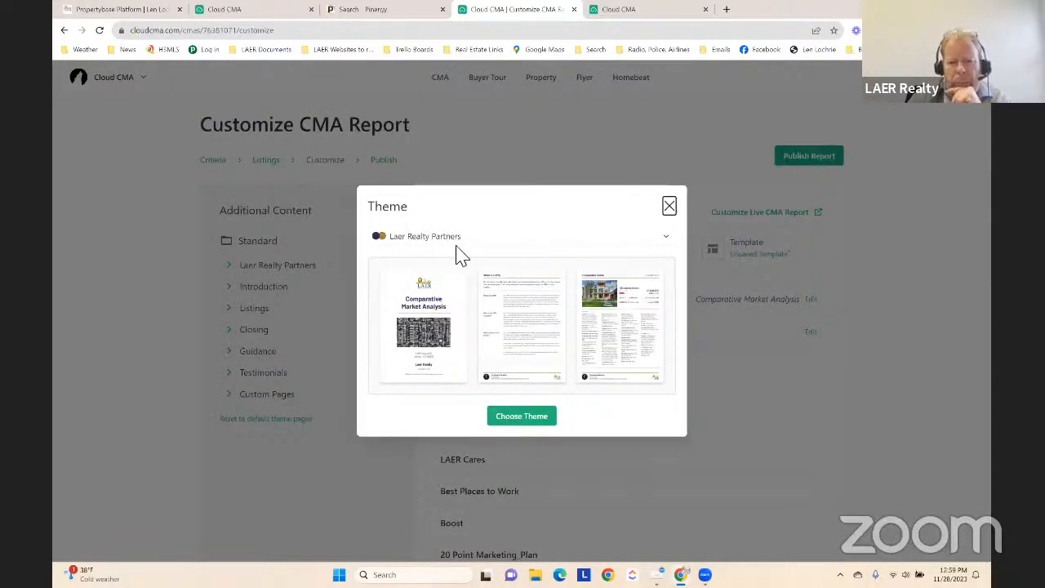
left_click(464, 239)
scroll(450, 315, "down", 5)
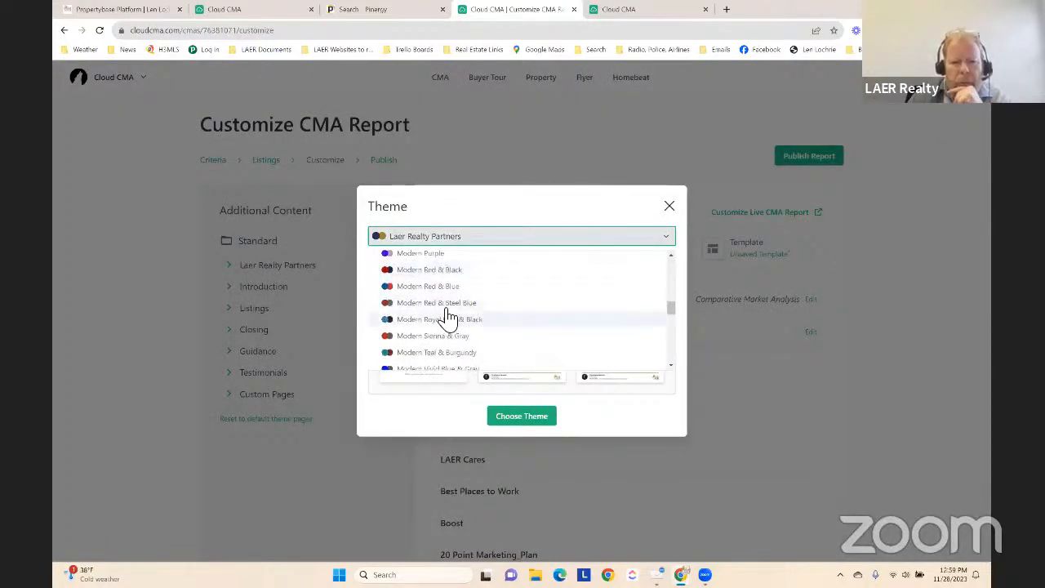
left_click(449, 319)
left_click(533, 417)
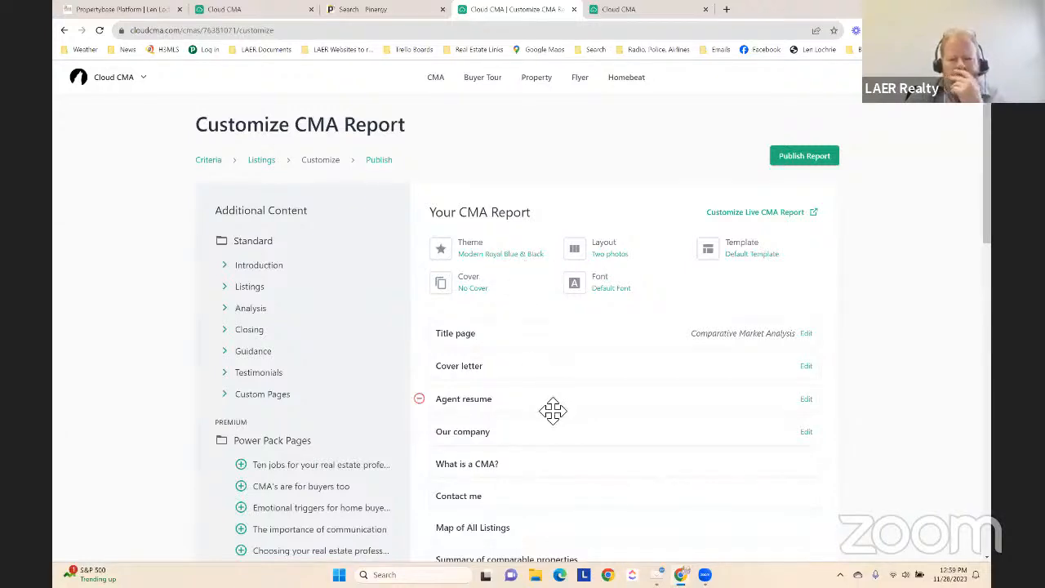
Preview the Our company page of the report, read through its text and close the preview
scroll(538, 433, "down", 3)
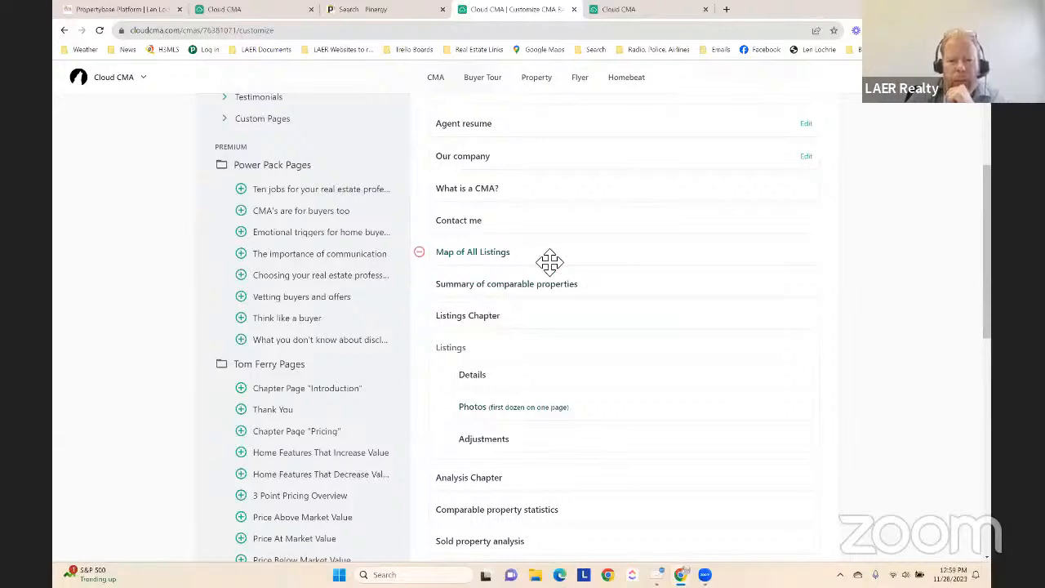
scroll(490, 270, "up", 3)
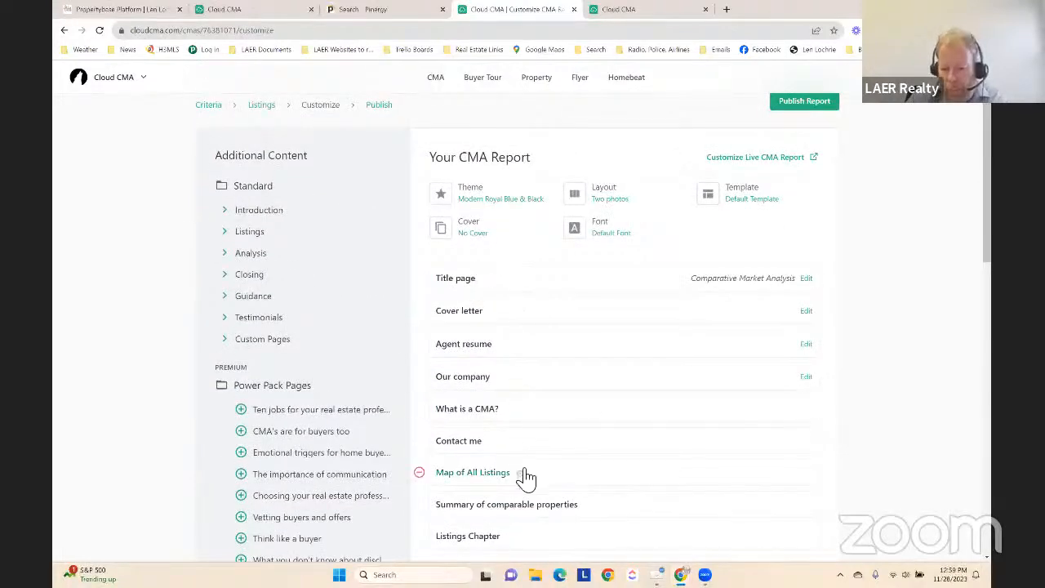
scroll(525, 383, "down", 1)
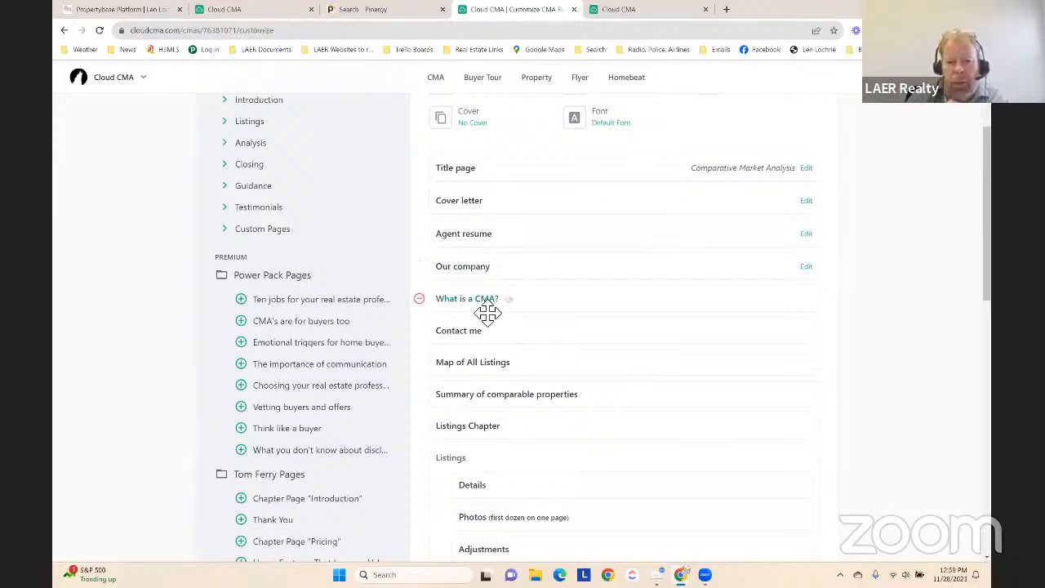
left_click(501, 267)
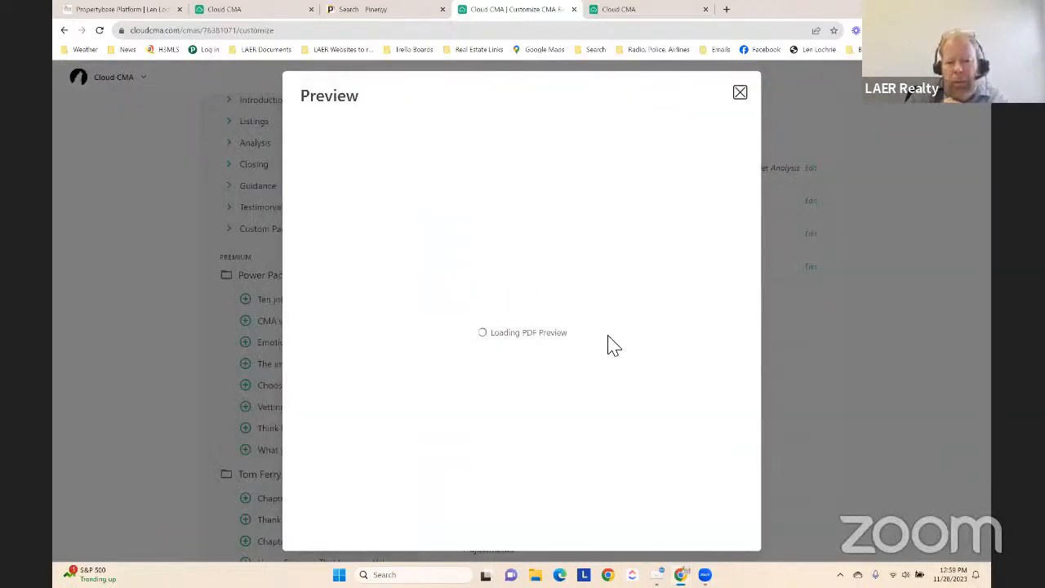
scroll(506, 315, "down", 3)
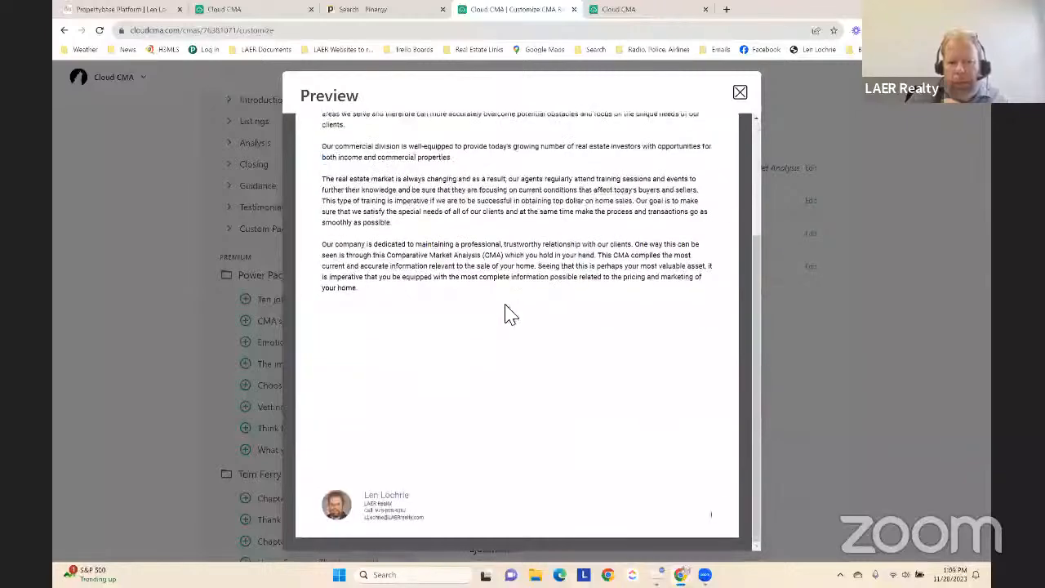
scroll(508, 315, "up", 3)
scroll(517, 328, "down", 3)
scroll(722, 189, "up", 1)
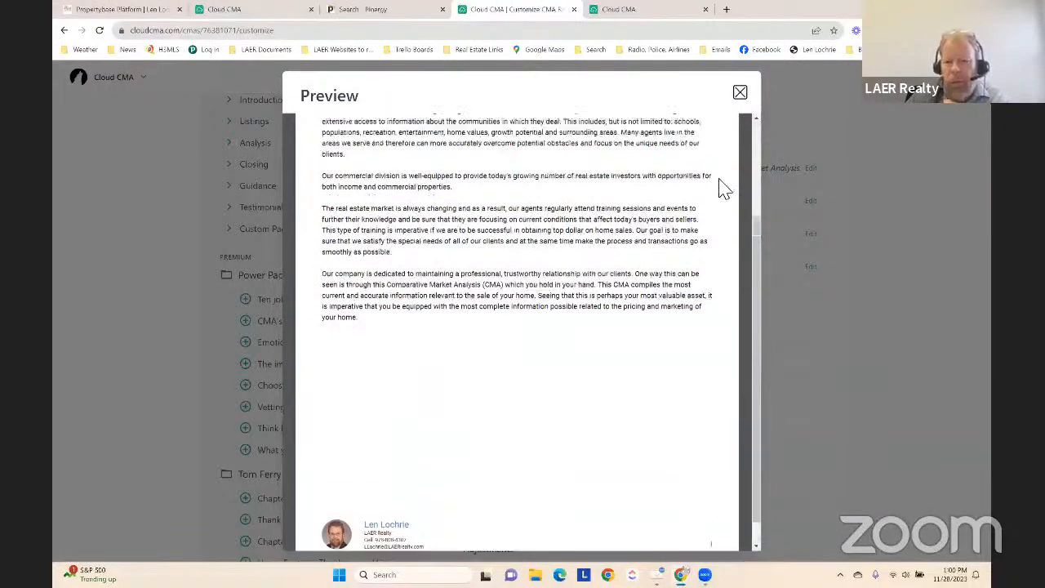
scroll(731, 146, "up", 5)
left_click(739, 92)
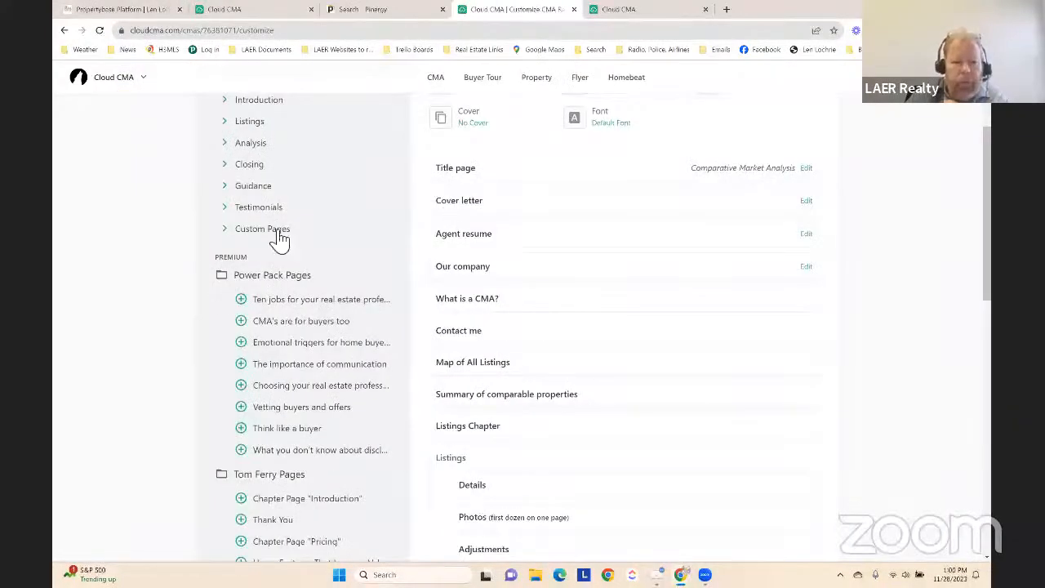
Look through the premium Power Pack Pages and Tom Ferry Pages available as additional content
scroll(320, 224, "up", 2)
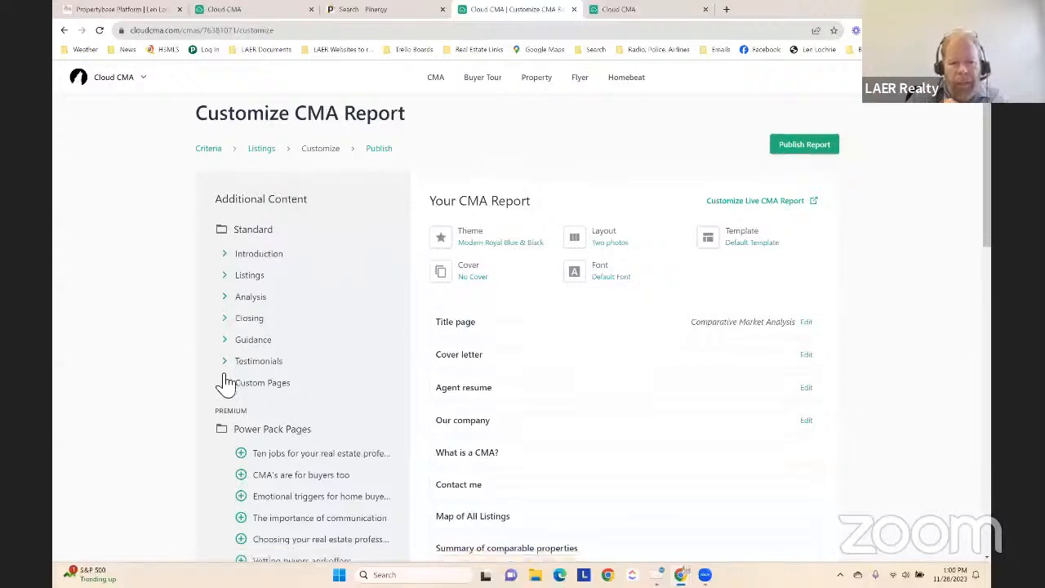
scroll(174, 261, "down", 3)
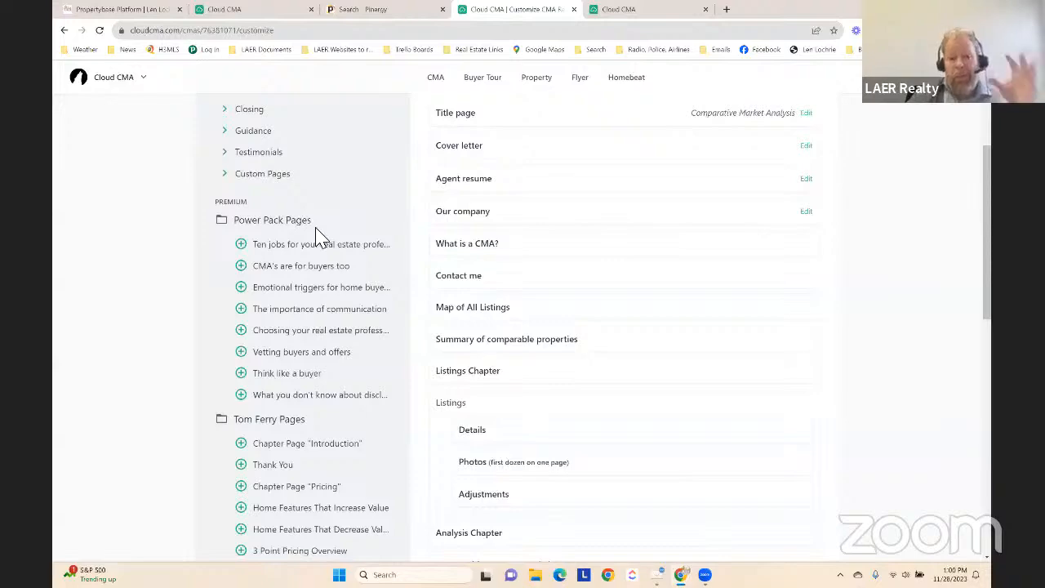
scroll(317, 240, "down", 2)
scroll(276, 345, "down", 2)
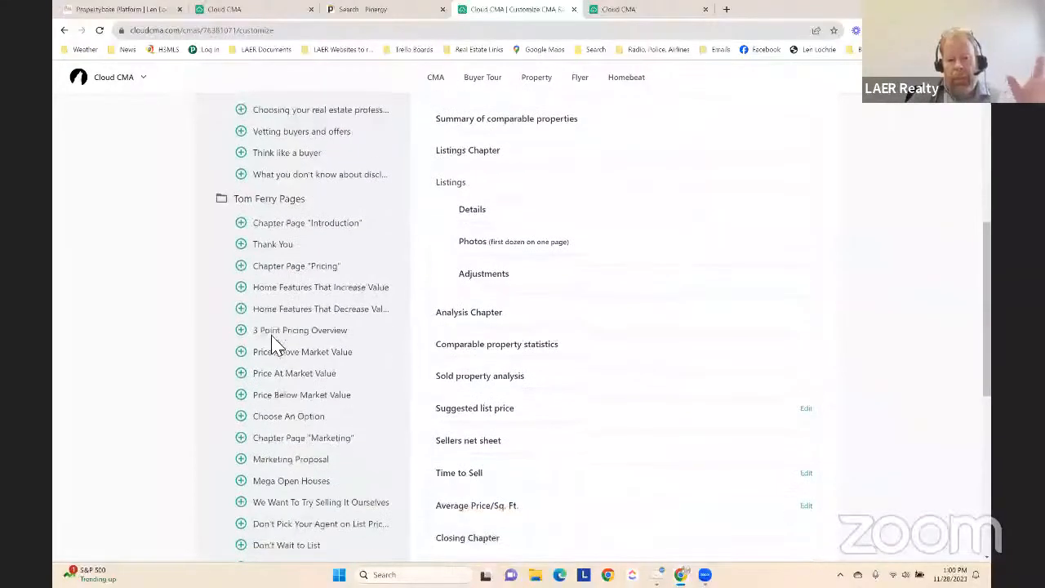
scroll(276, 344, "up", 5)
scroll(276, 344, "up", 2)
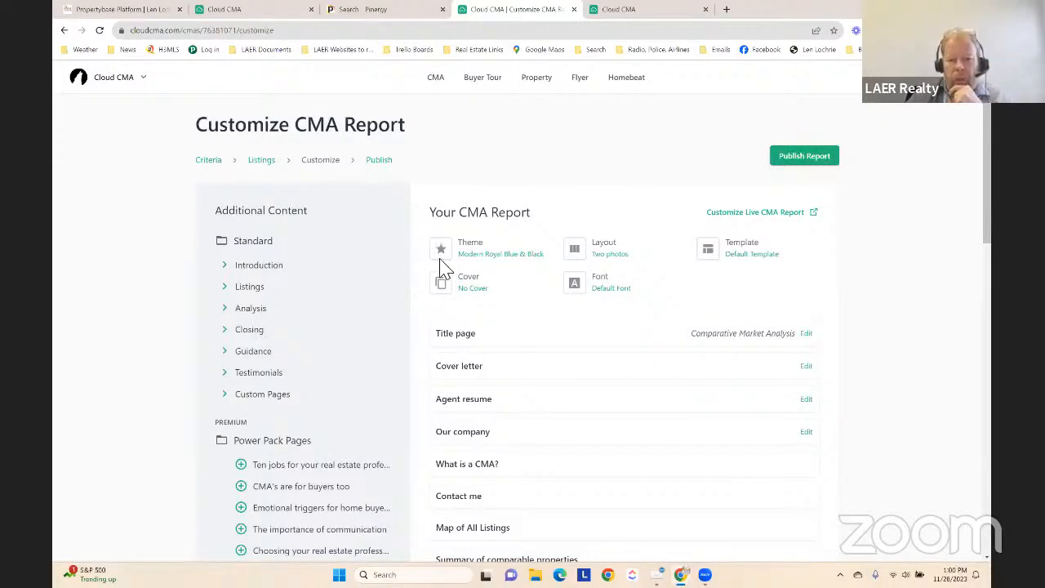
Browse the available report themes and apply the branded Laer Realty Partners theme
left_click(488, 258)
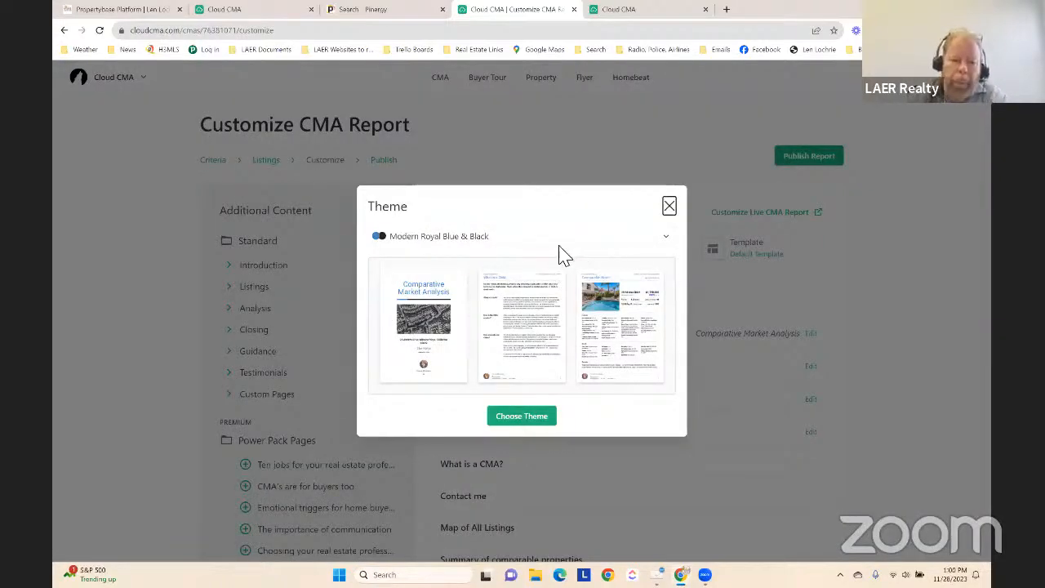
left_click(672, 244)
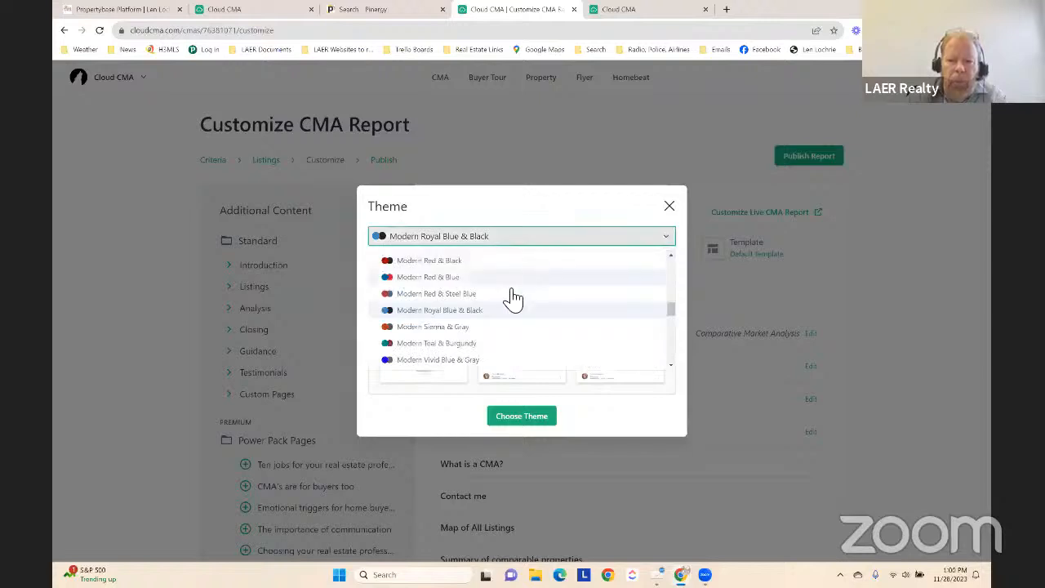
scroll(510, 300, "down", 3)
scroll(506, 303, "down", 10)
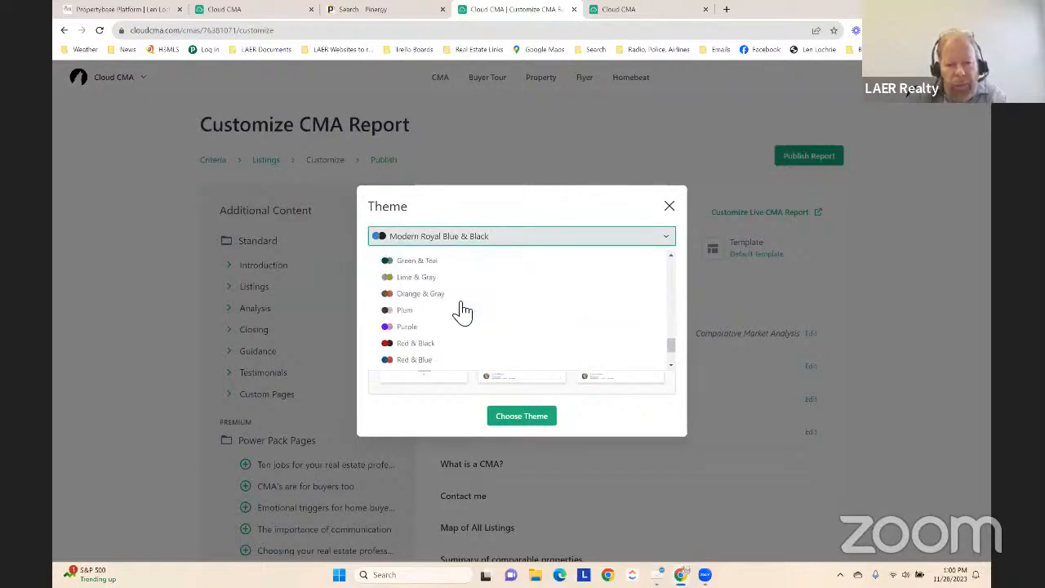
scroll(461, 309, "up", 15)
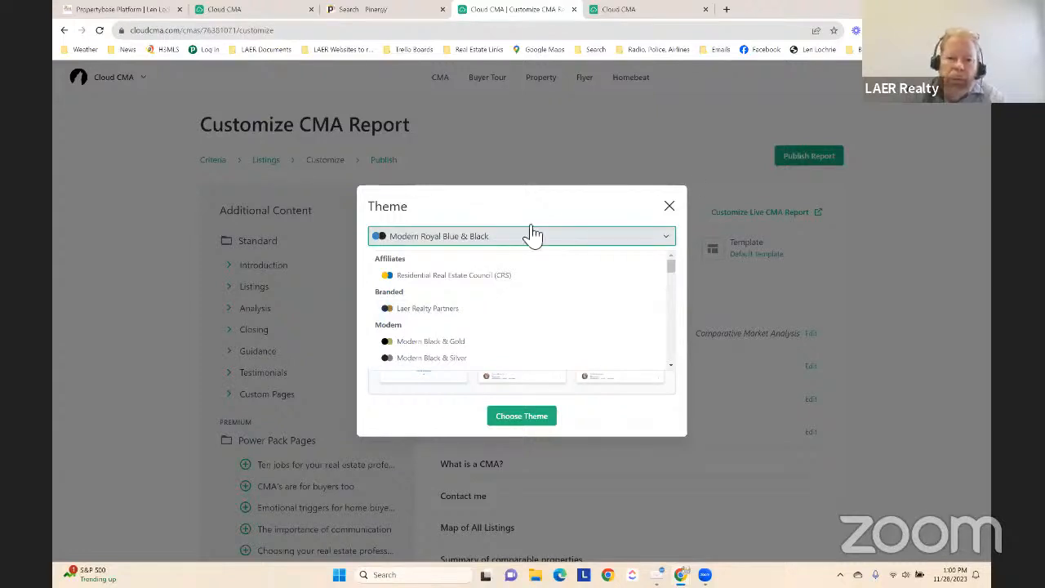
left_click(436, 314)
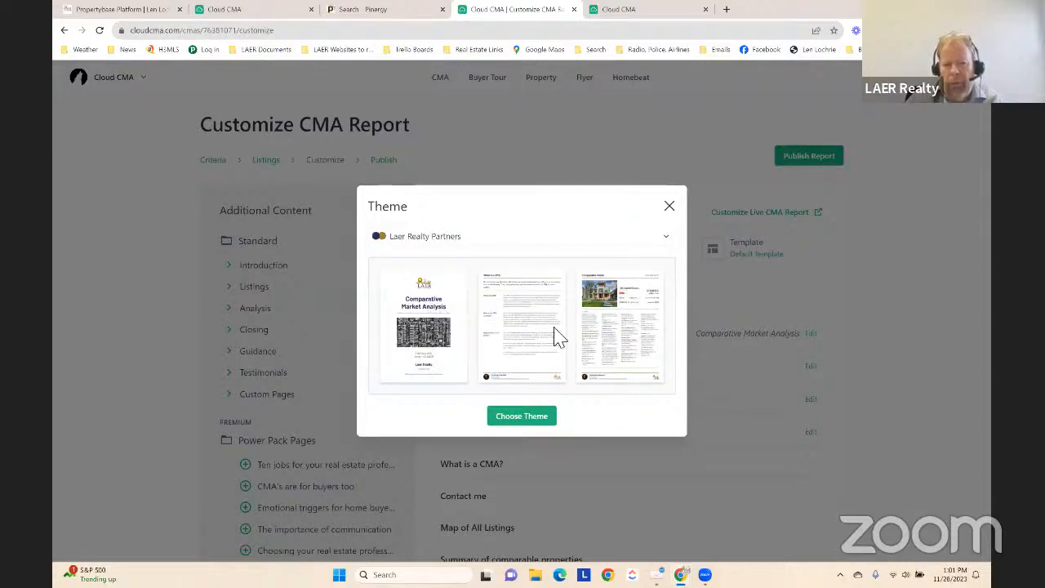
left_click(525, 416)
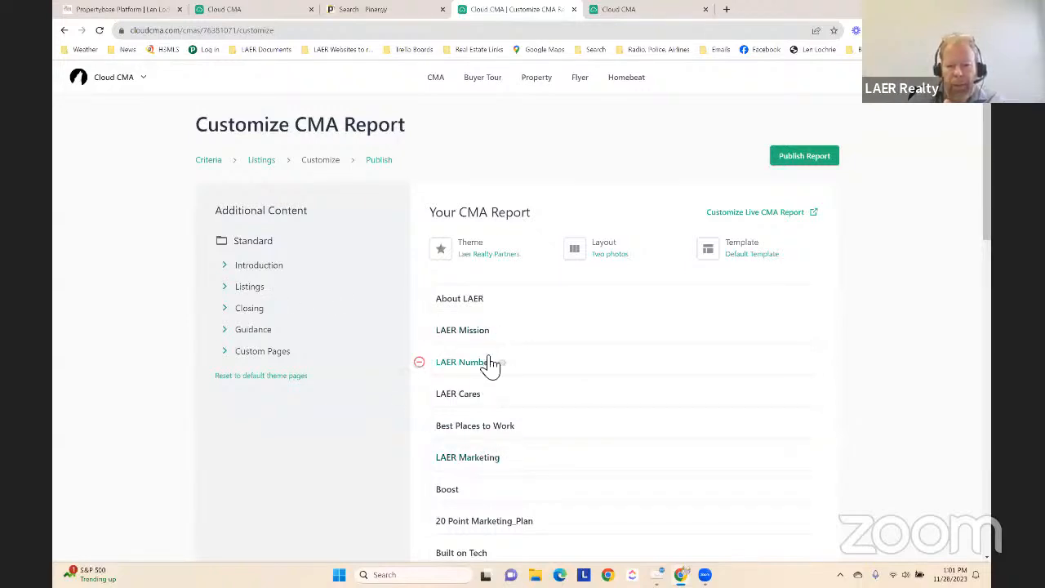
Remove the LAER Marketing and Testimonials Chapter pages from the report
left_click(419, 457)
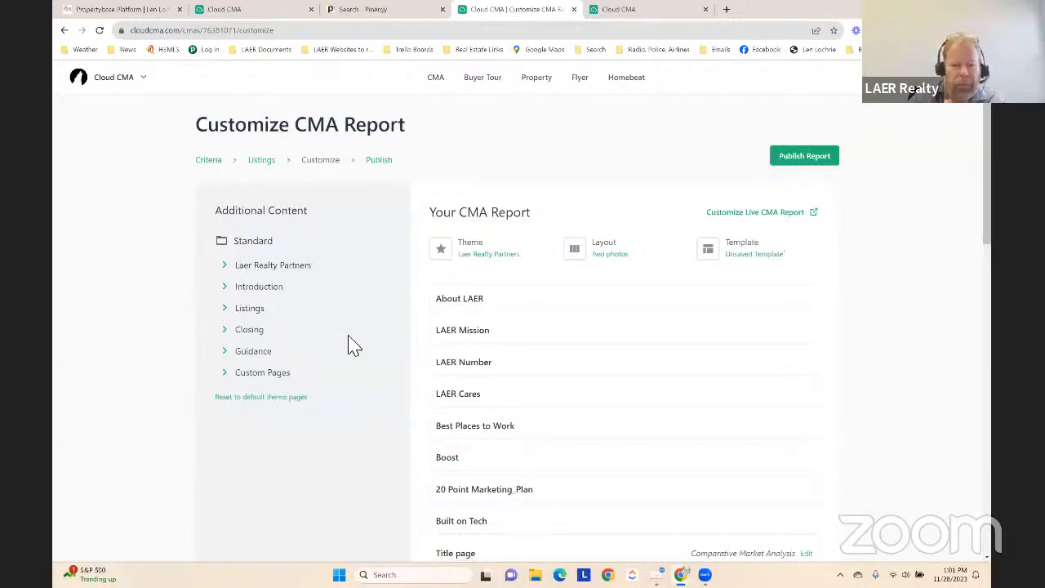
scroll(499, 385, "down", 4)
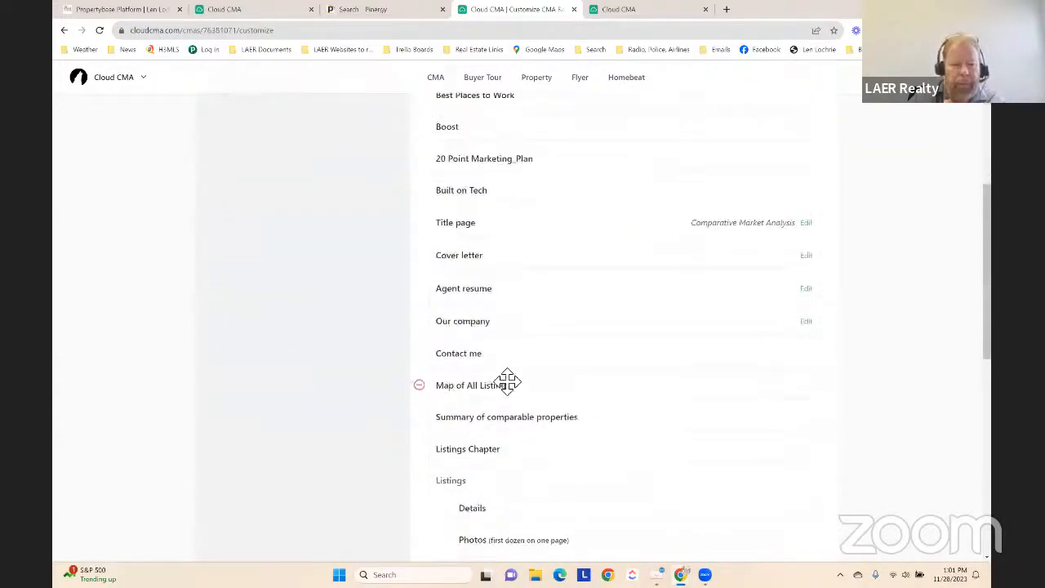
scroll(506, 382, "down", 7)
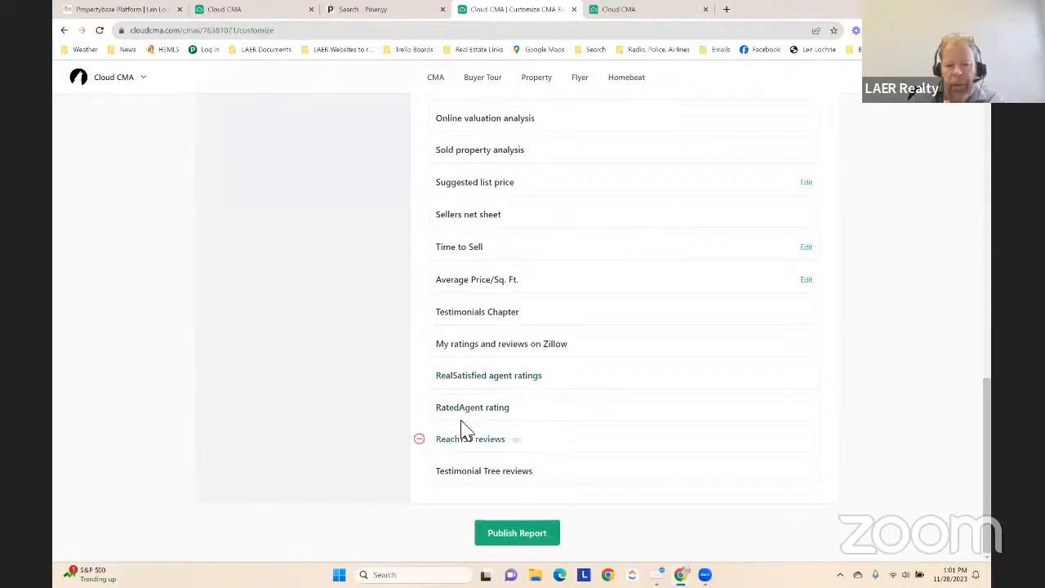
left_click(421, 314)
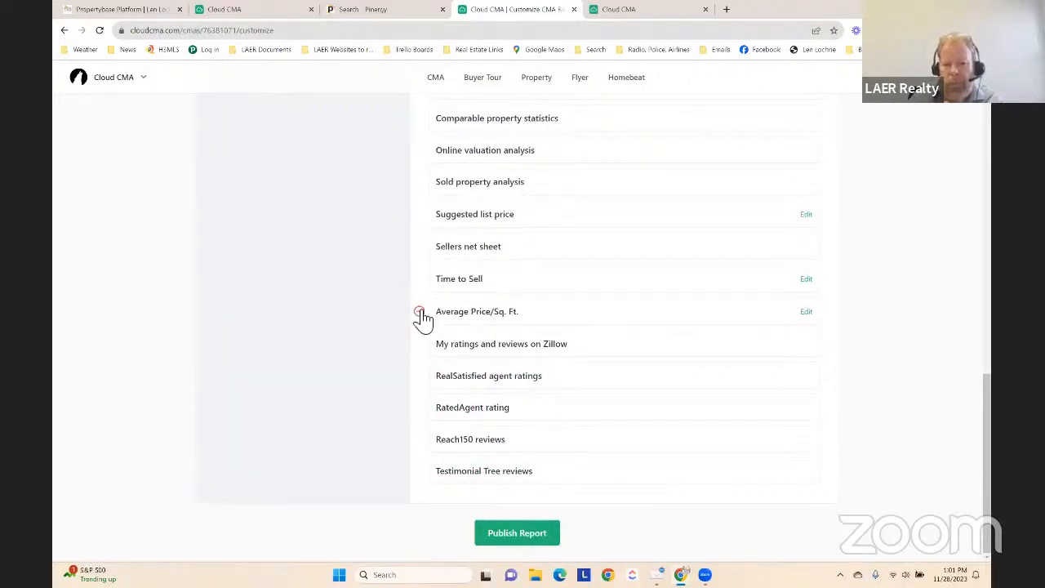
Remove the Testimonial Tree, Reach150, RatedAgent, RealSatisfied and Zillow ratings and reviews pages from the report
scroll(380, 335, "up", 7)
scroll(379, 335, "down", 7)
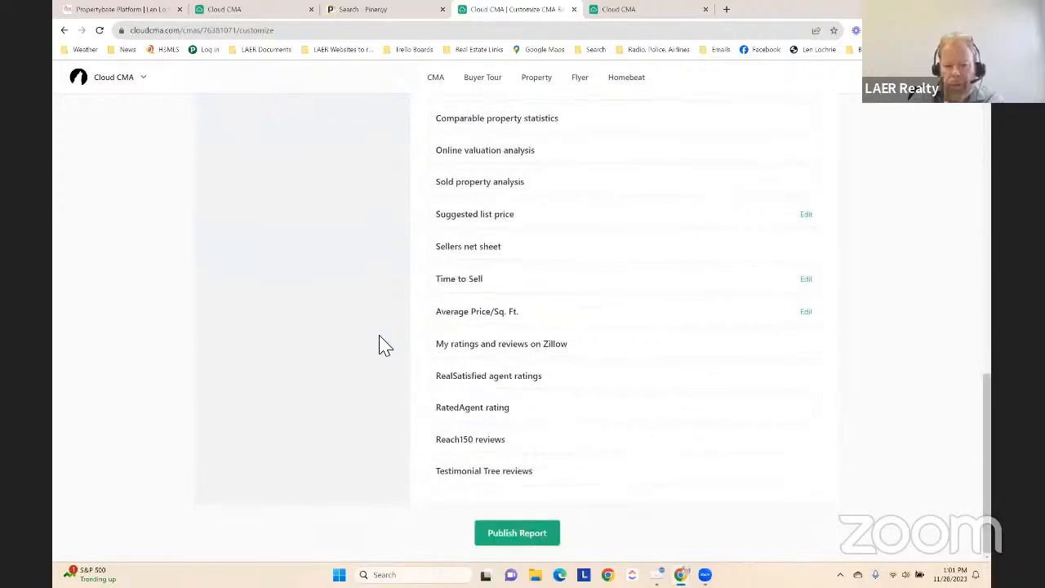
left_click(419, 471)
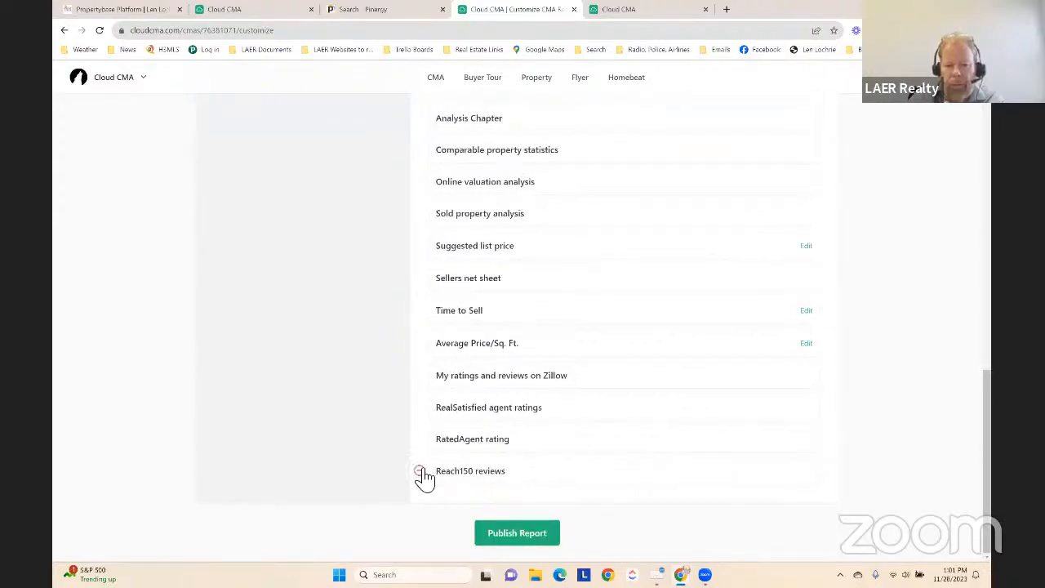
left_click(420, 471)
left_click(420, 470)
left_click(419, 471)
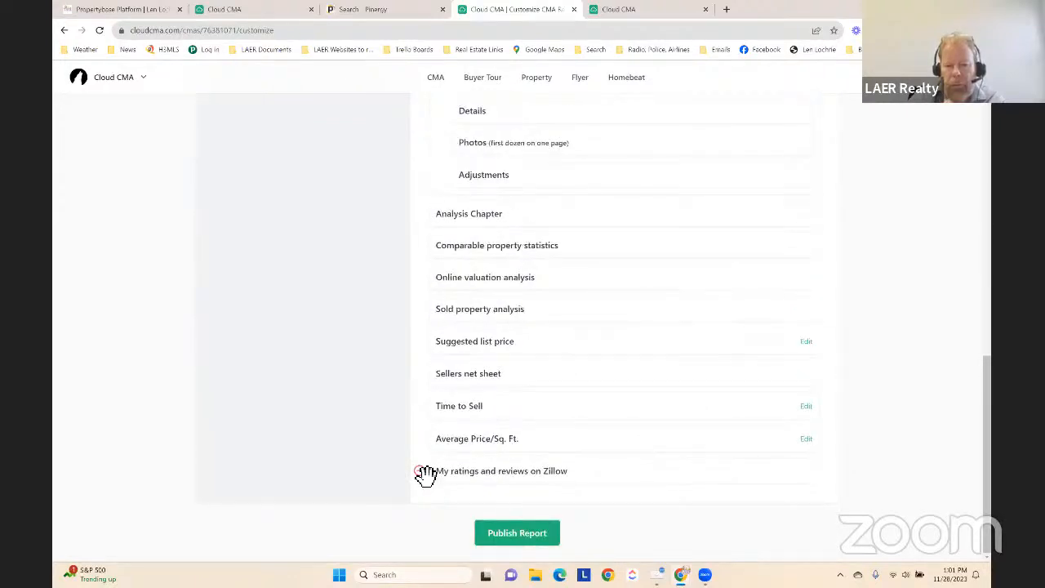
left_click(420, 471)
Publish the customized CMA report and open its PDF version
scroll(467, 384, "up", 3)
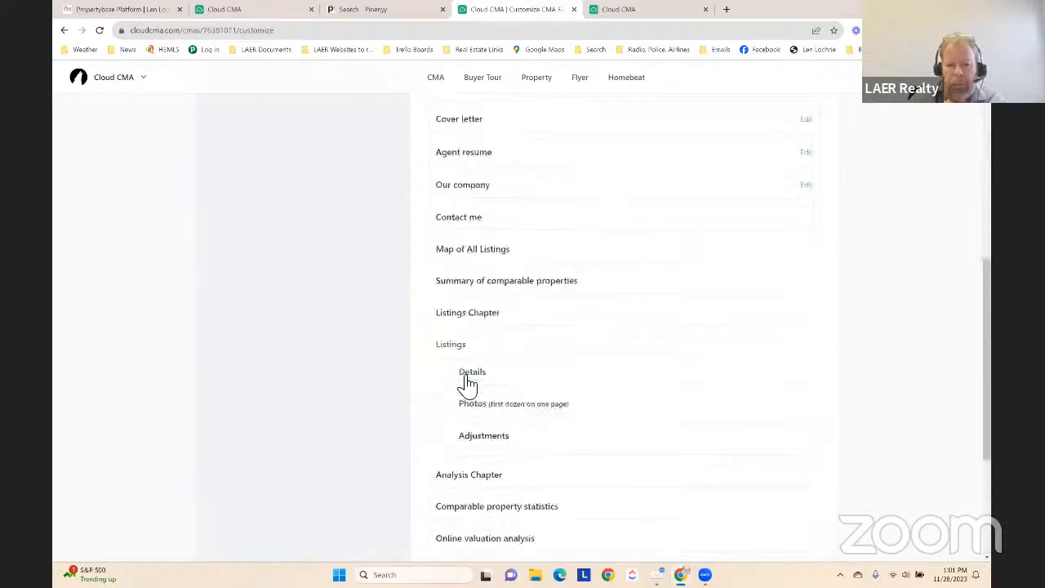
scroll(467, 383, "up", 5)
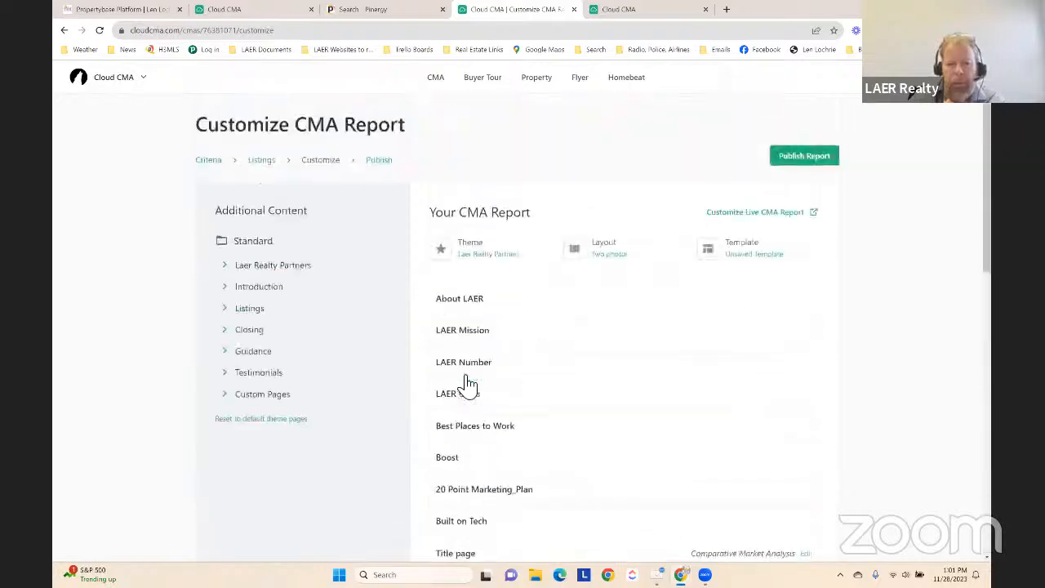
left_click(810, 156)
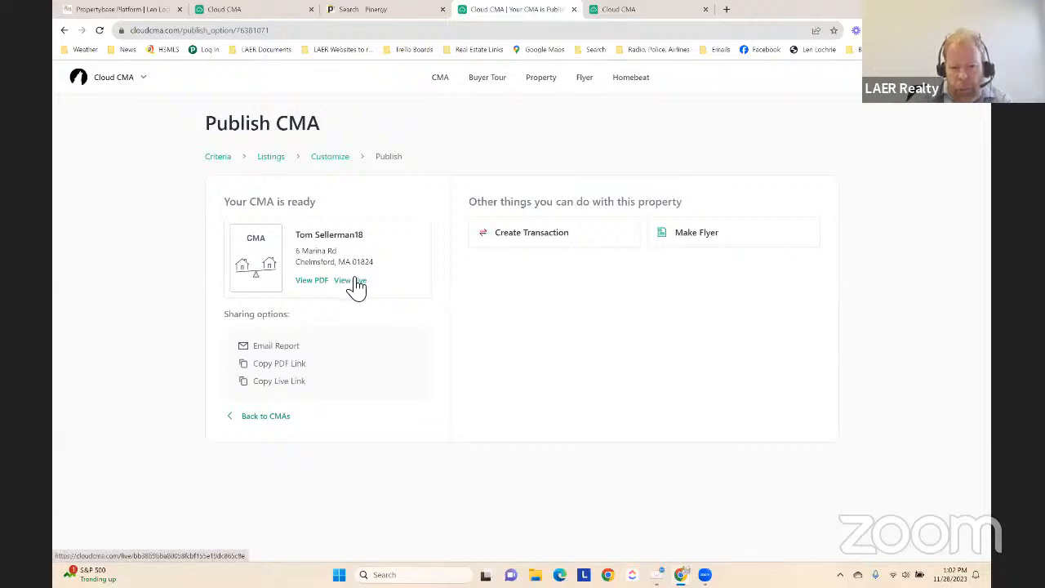
left_click(311, 281)
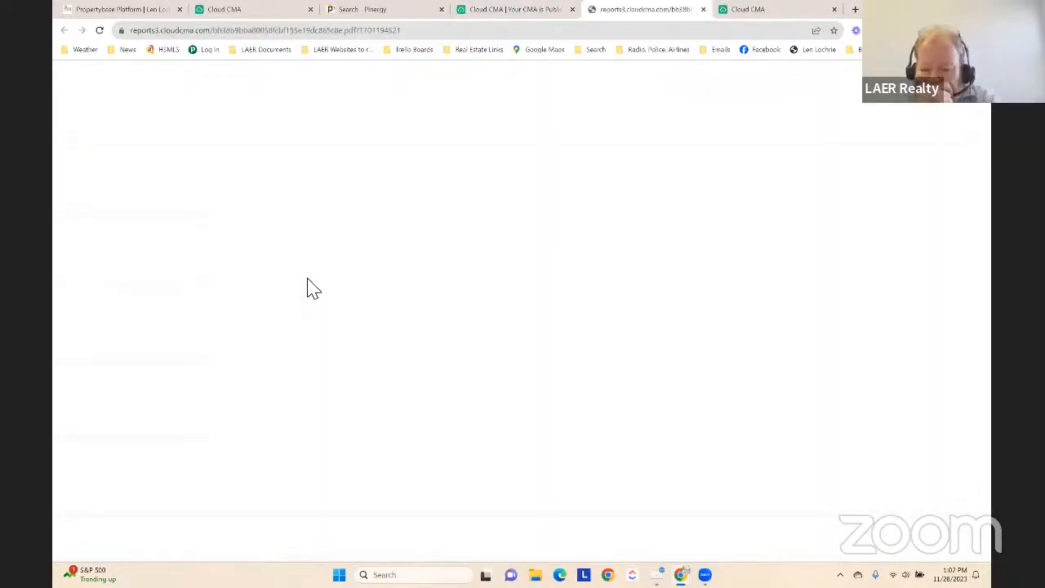
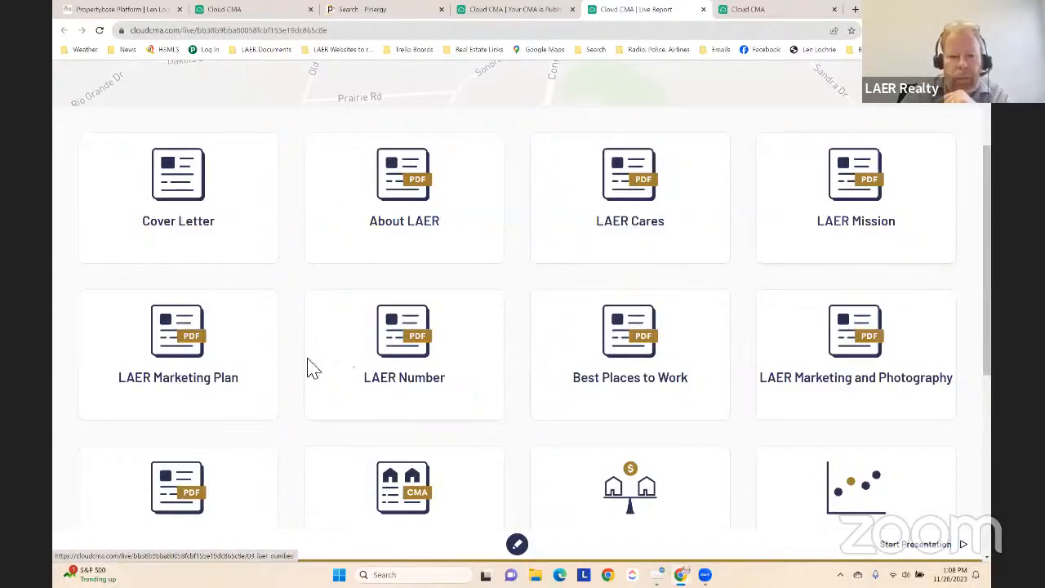
Read through the LAER Number page of the live report, return to the report overview and reopen that page
left_click(396, 344)
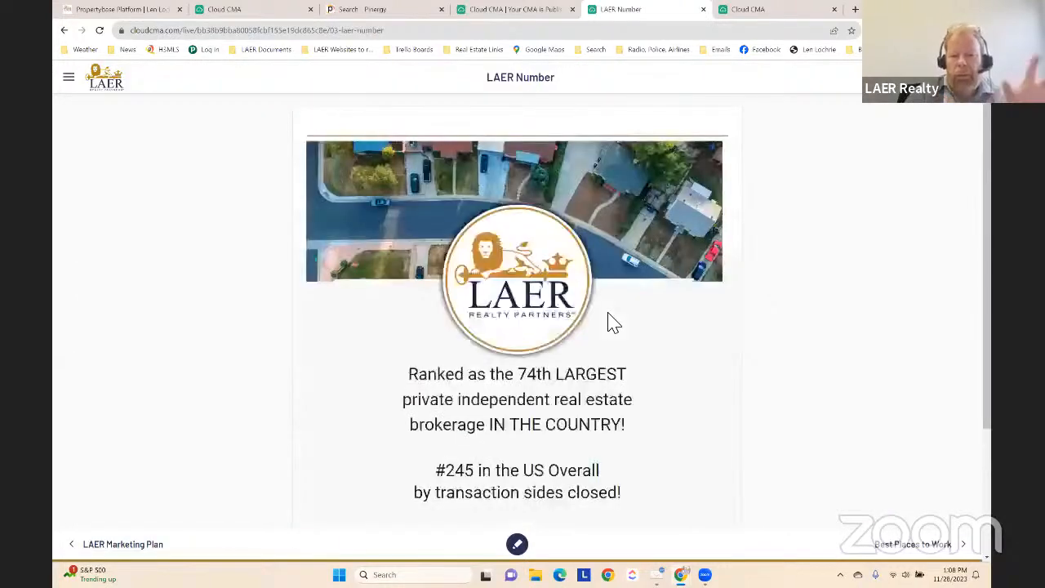
scroll(613, 321, "down", 2)
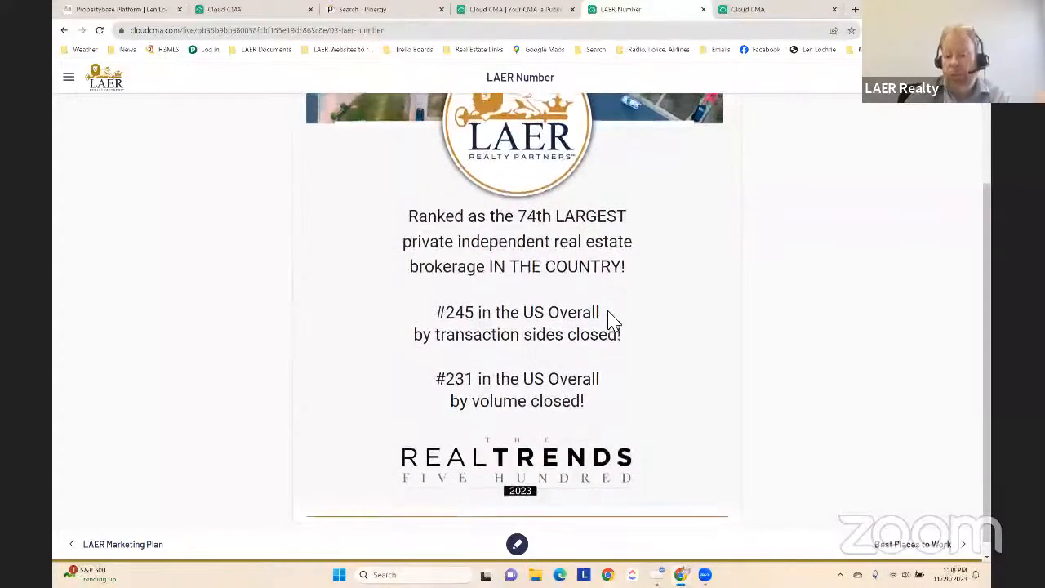
scroll(613, 321, "up", 2)
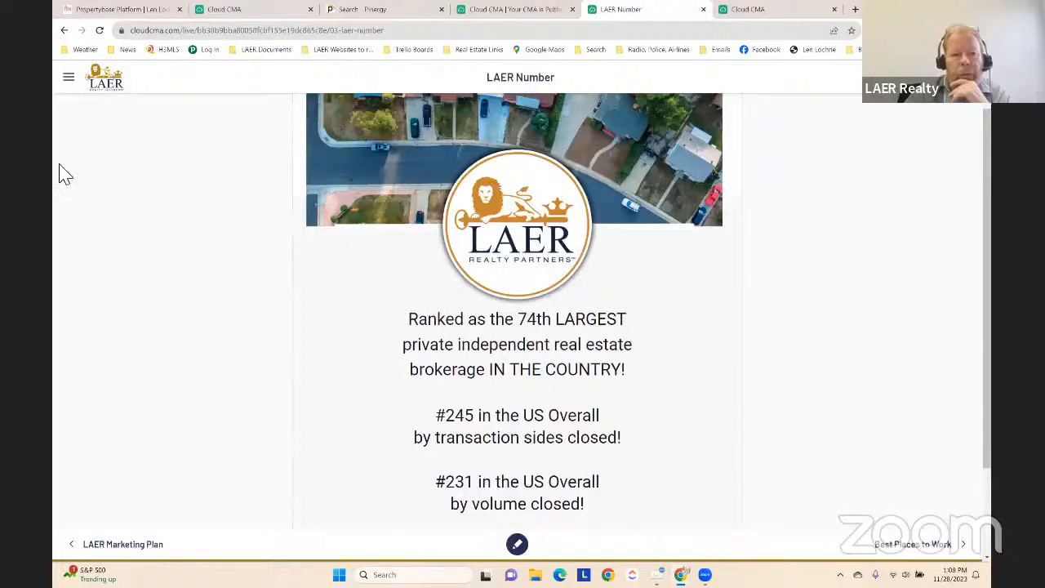
left_click(106, 89)
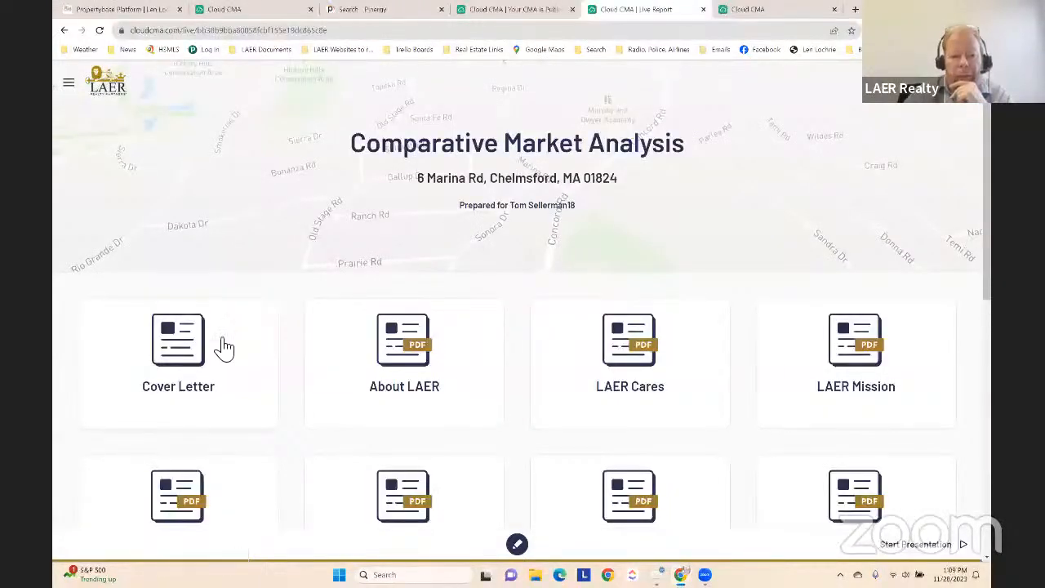
scroll(541, 408, "down", 2)
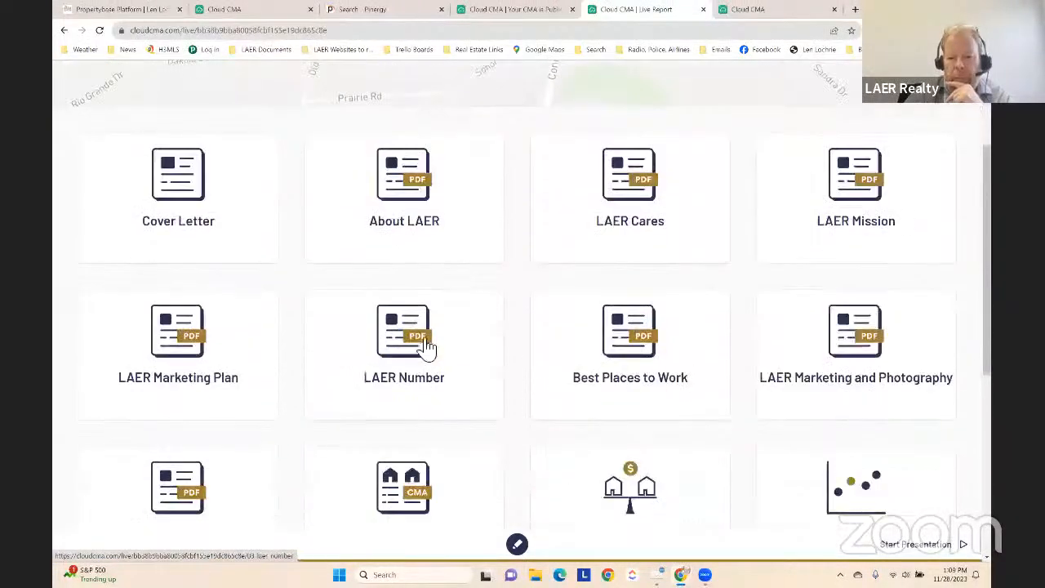
left_click(424, 345)
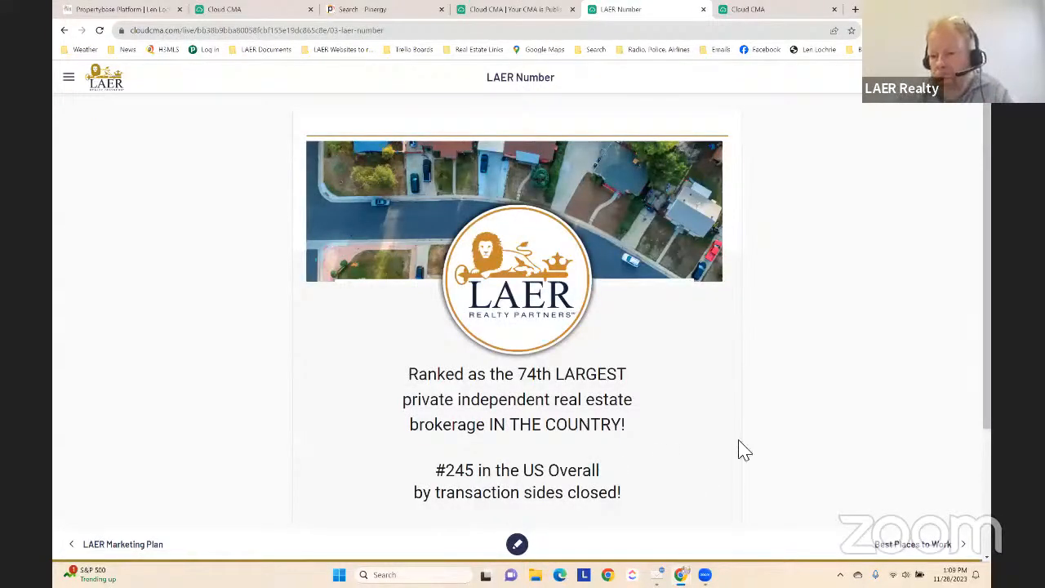
Page through LAER Marketing Plan, Best Places to Work and LAER Marketing and Photography, returning to the LAER Number page
left_click(122, 543)
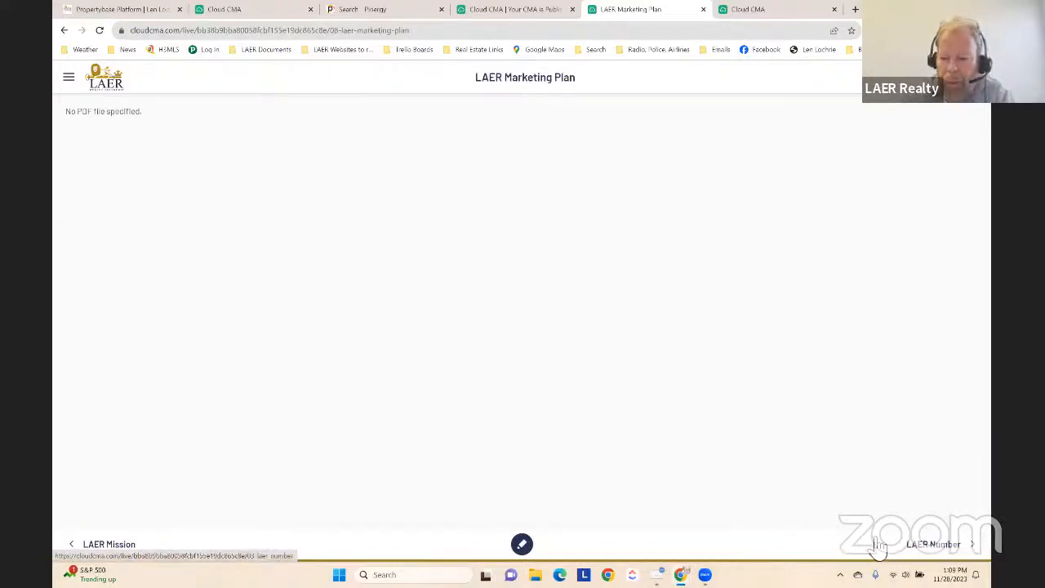
left_click(943, 550)
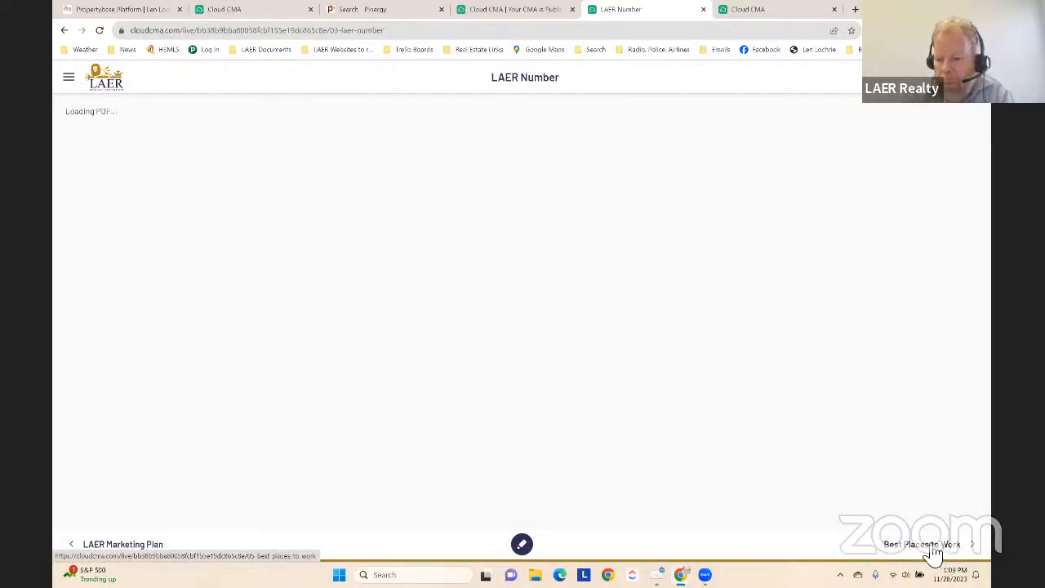
left_click(933, 553)
left_click(896, 553)
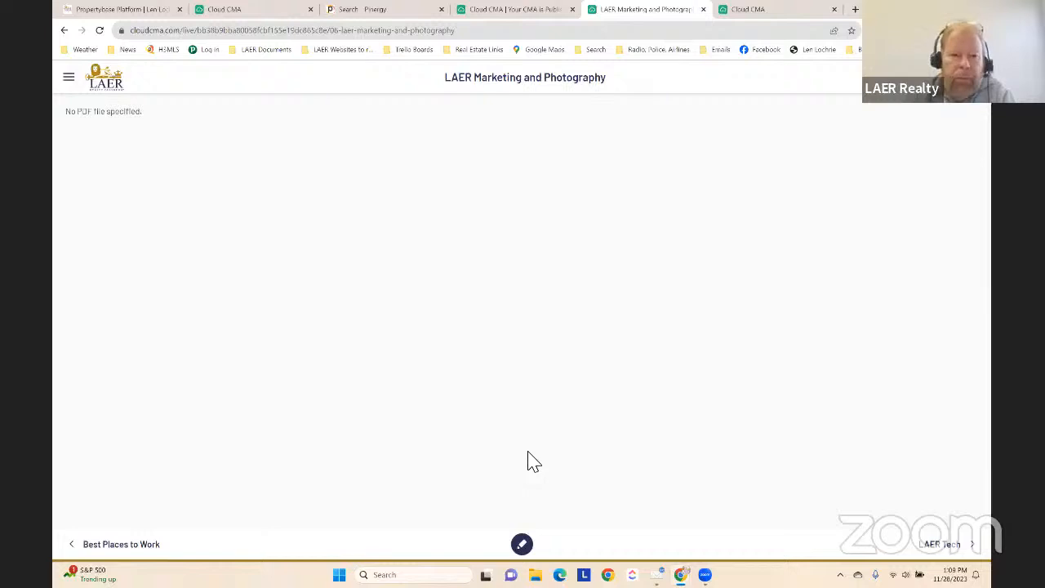
left_click(122, 544)
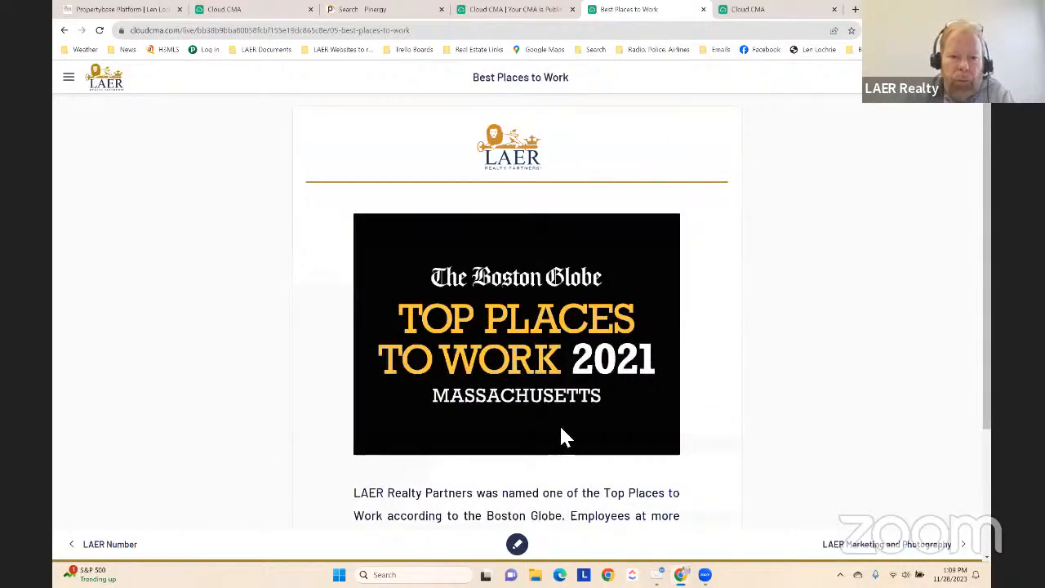
left_click(110, 545)
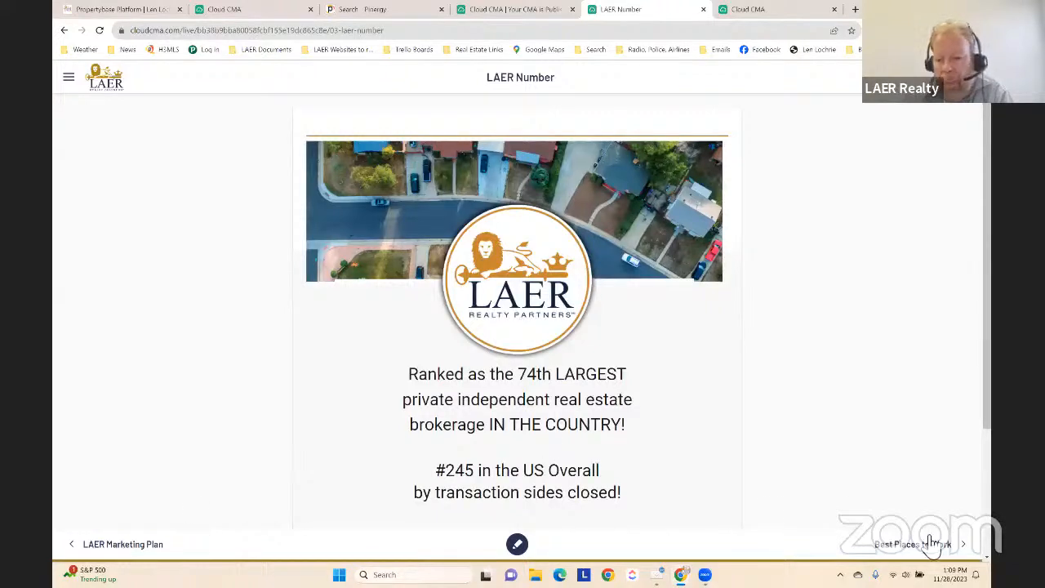
Turn on screen drawing and circle the words "74th LARGEST" on the LAER Number page
left_click(525, 552)
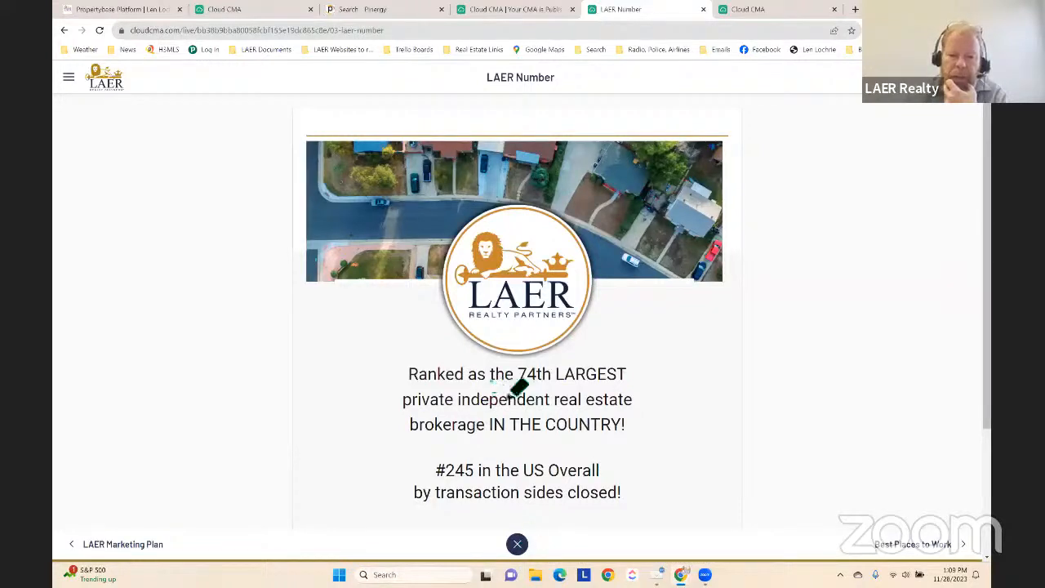
mouse_move(512, 395)
left_mouse_down()
mouse_move(611, 366)
mouse_move(544, 412)
mouse_move(652, 400)
left_mouse_up()
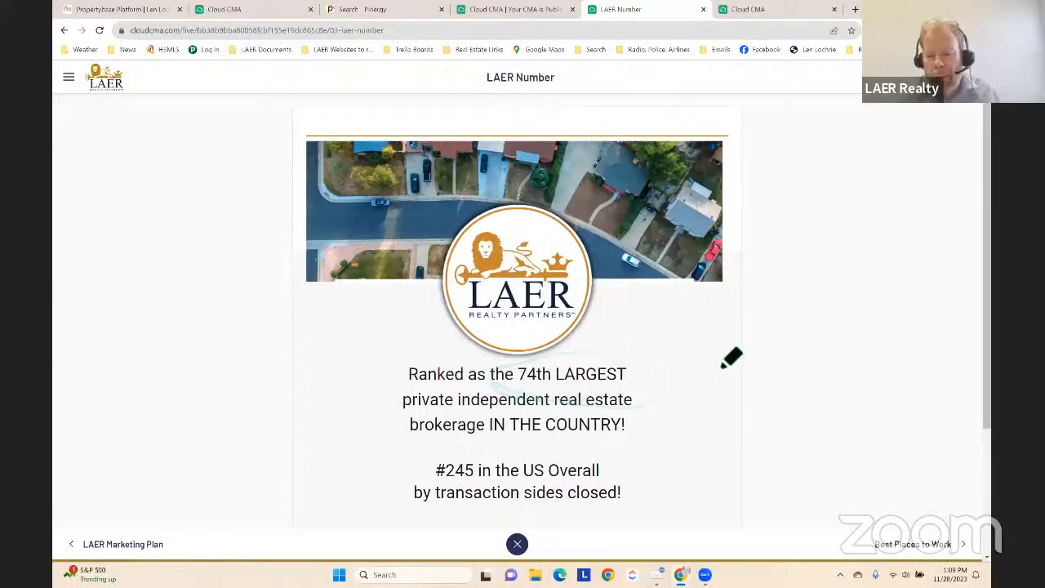
mouse_move(610, 403)
left_mouse_down()
mouse_move(504, 403)
mouse_move(563, 387)
left_mouse_up()
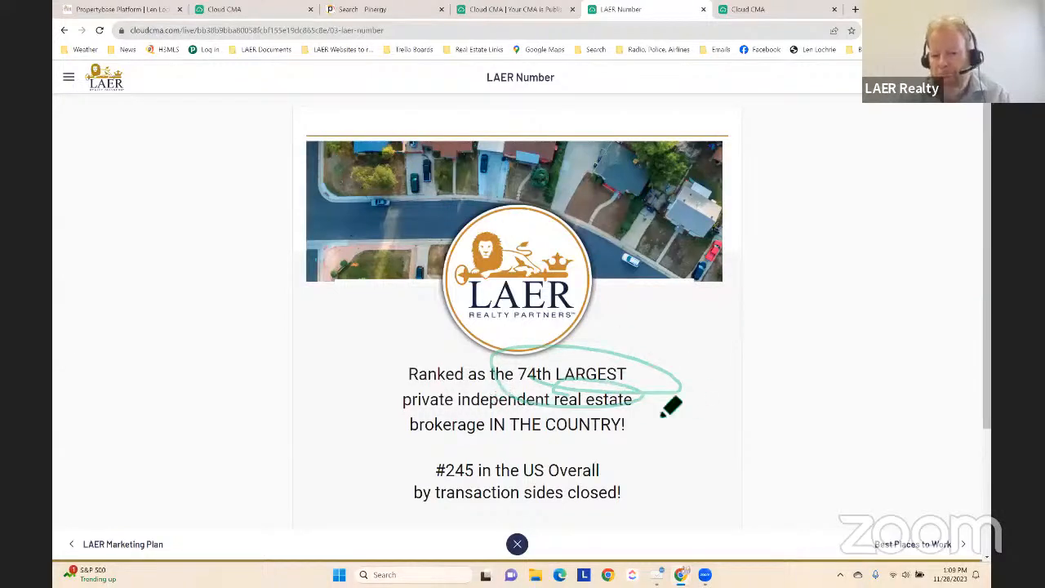
Go to the Best Places to Work page and back to LAER Number to check the page after drawing on it
left_click(906, 545)
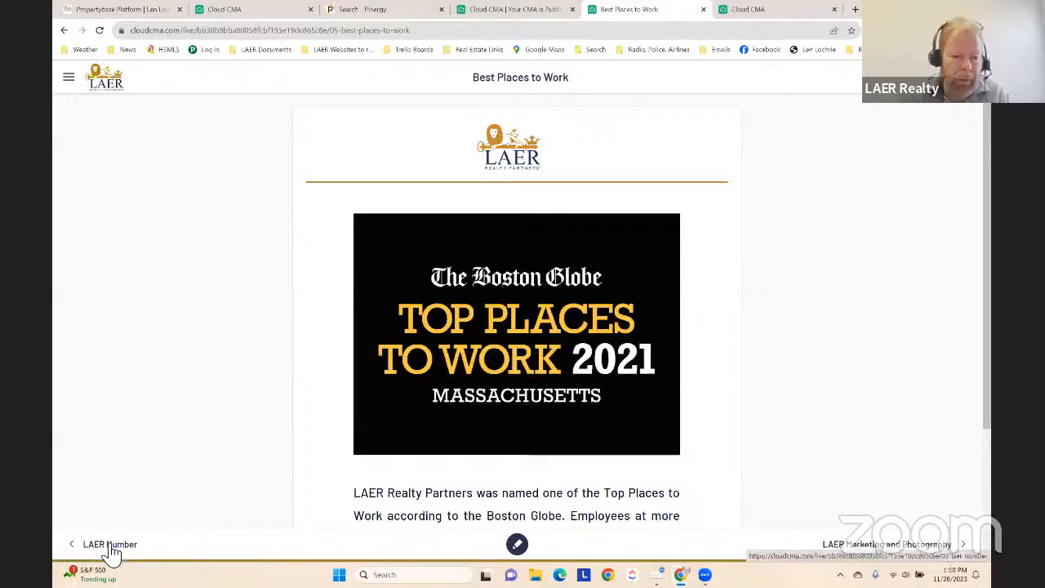
left_click(111, 546)
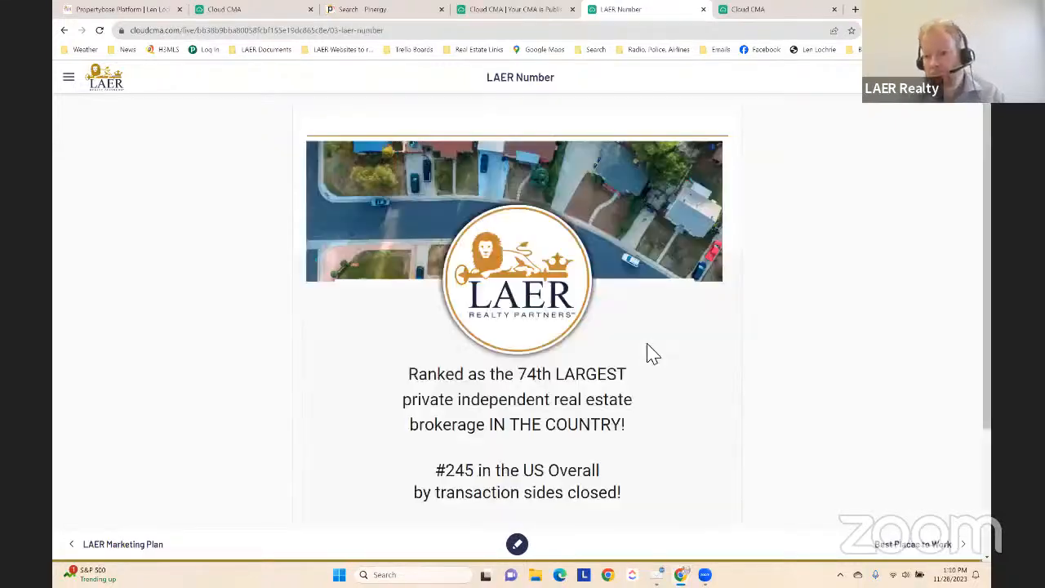
scroll(656, 364, "down", 1)
scroll(656, 364, "up", 1)
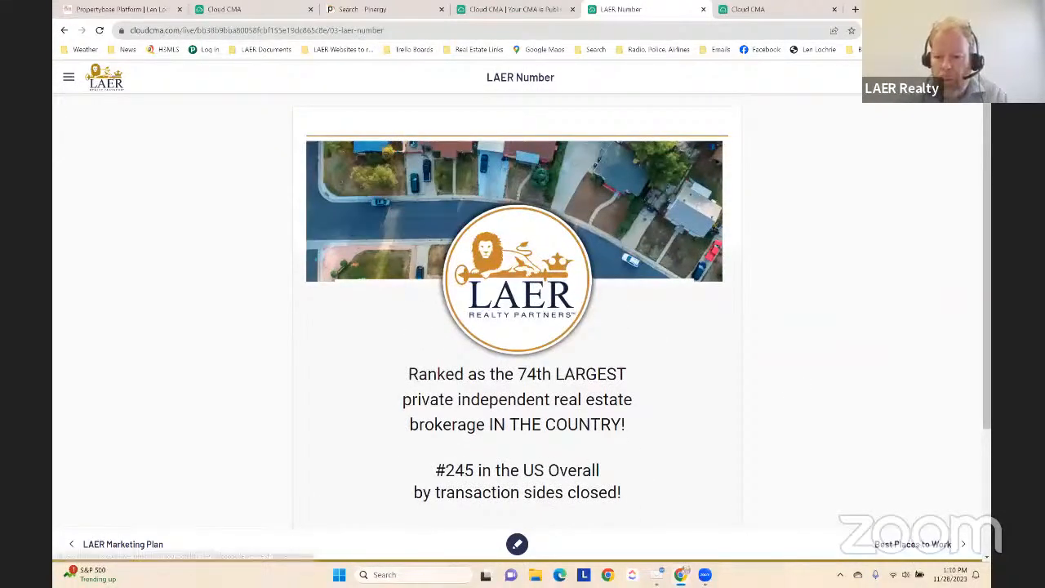
Advance through the report past LAER Tech and What is a CMA? to the side-by-side comparable homes page
left_click(918, 545)
left_click(920, 547)
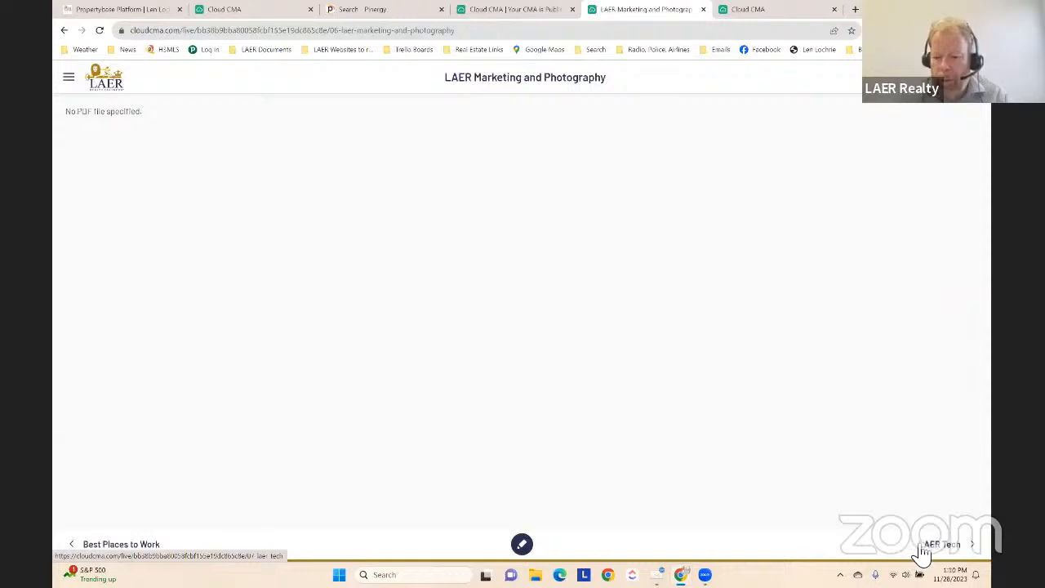
left_click(941, 547)
left_click(945, 551)
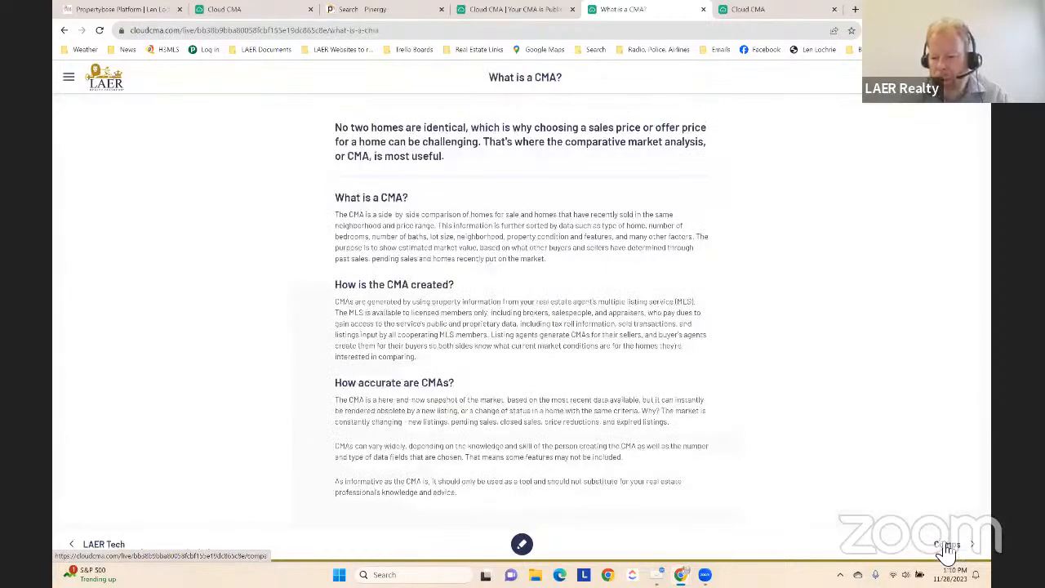
left_click(956, 553)
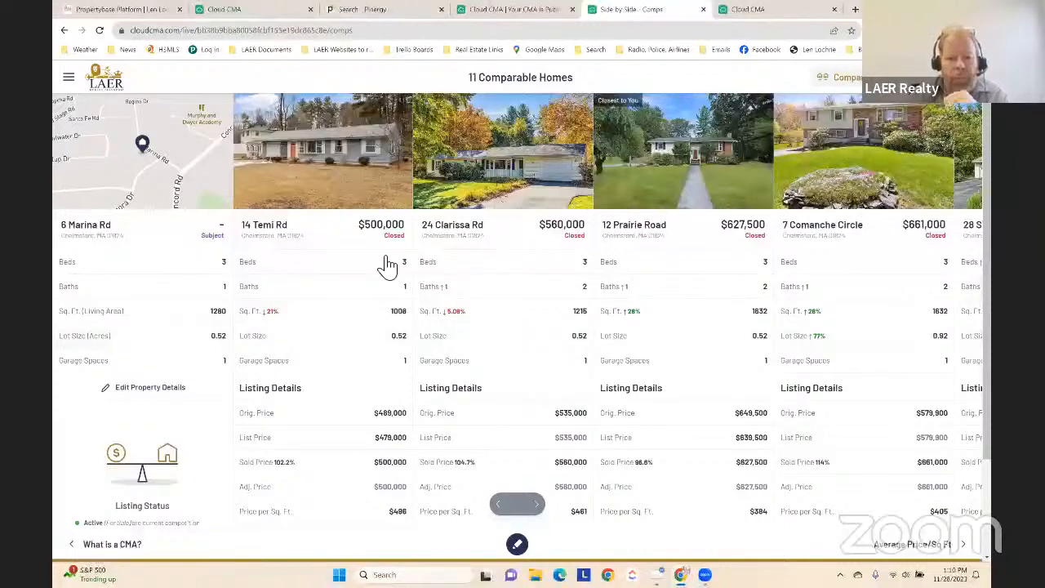
Browse the side-by-side comparables and examine their features, listing details, sold prices and days on market
left_click(543, 513)
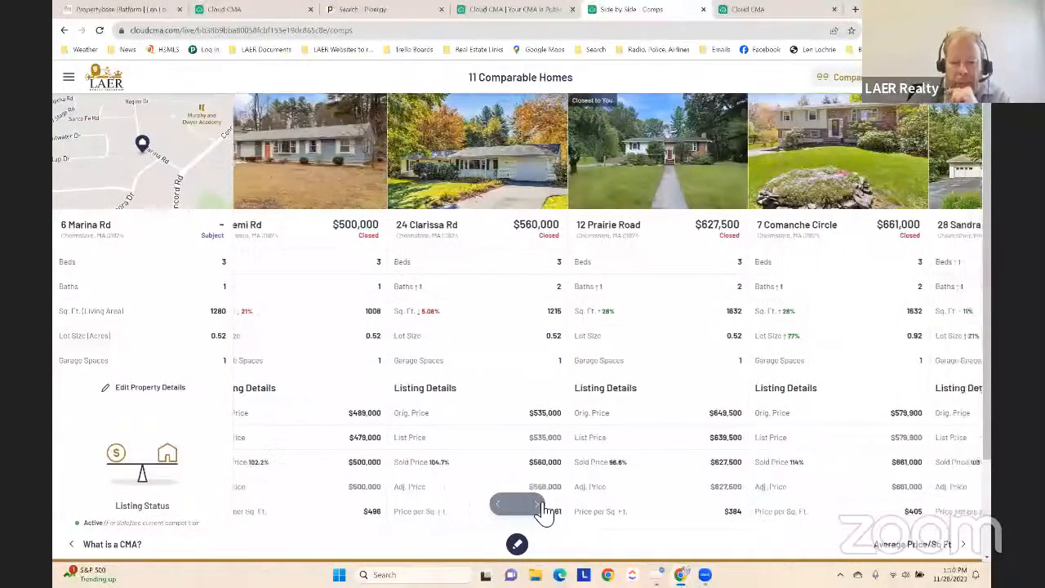
left_click(543, 513)
left_click(543, 513)
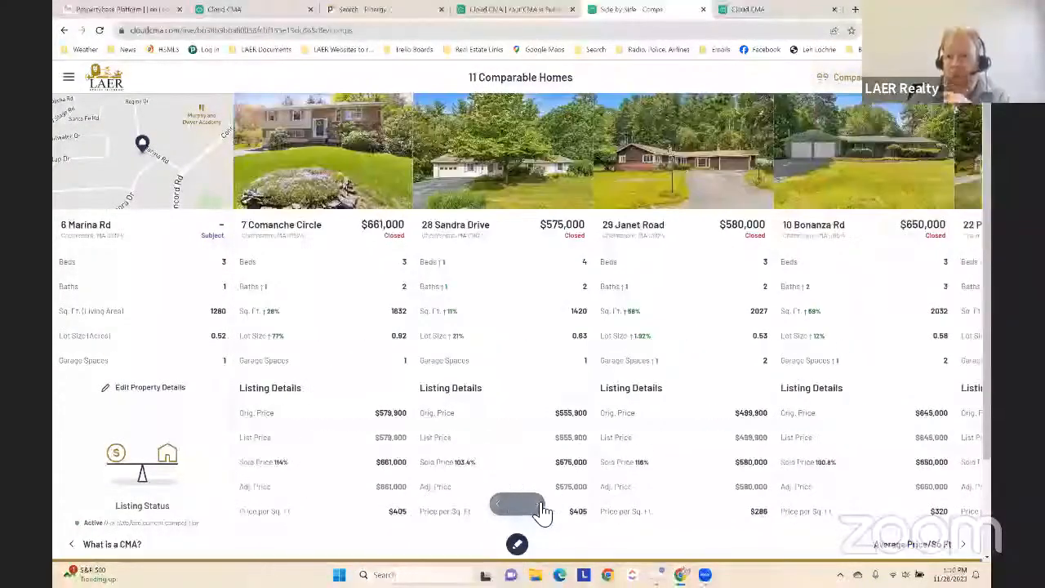
left_click(543, 512)
left_click(543, 513)
scroll(608, 425, "down", 2)
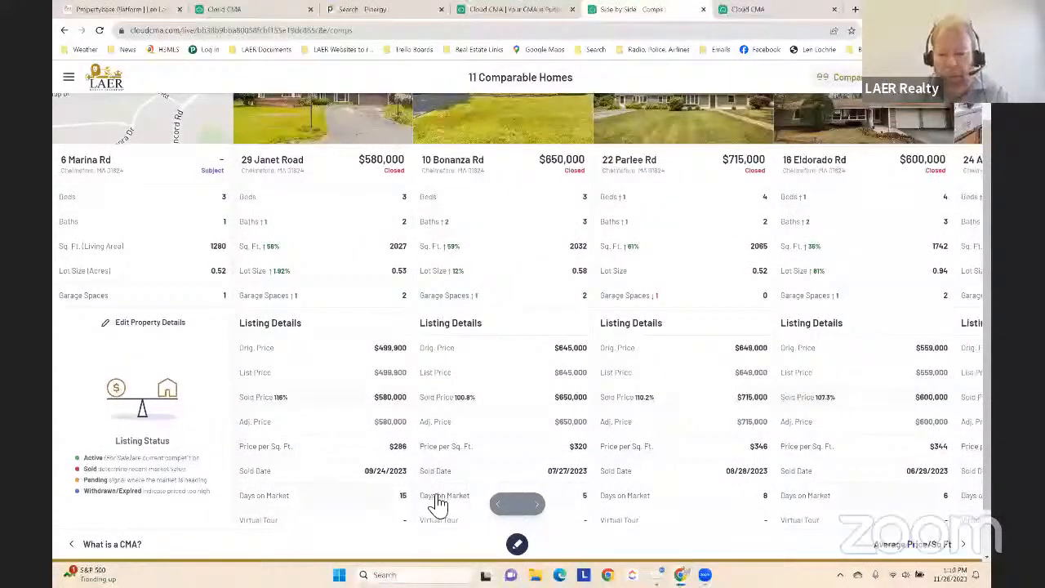
scroll(419, 496, "up", 2)
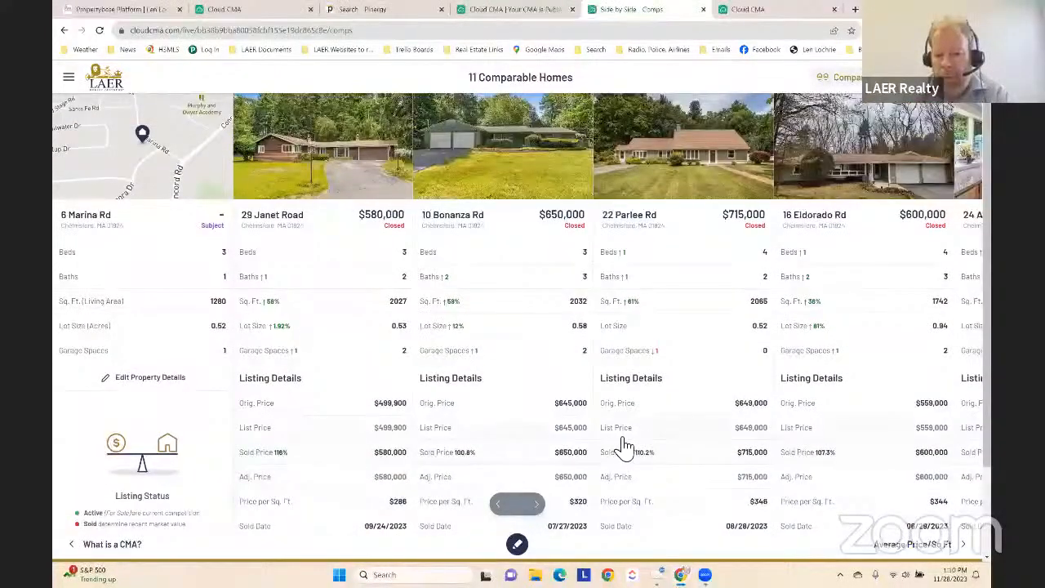
scroll(608, 427, "up", 1)
scroll(608, 426, "up", 1)
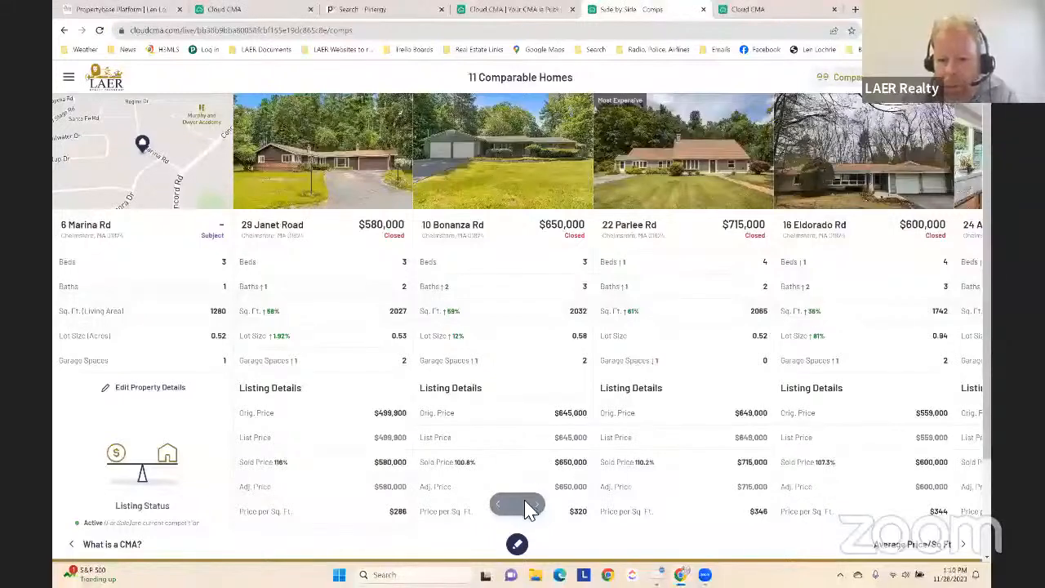
Open the listing of the $650,000 comparable and review its photos, description and property details
left_click(507, 176)
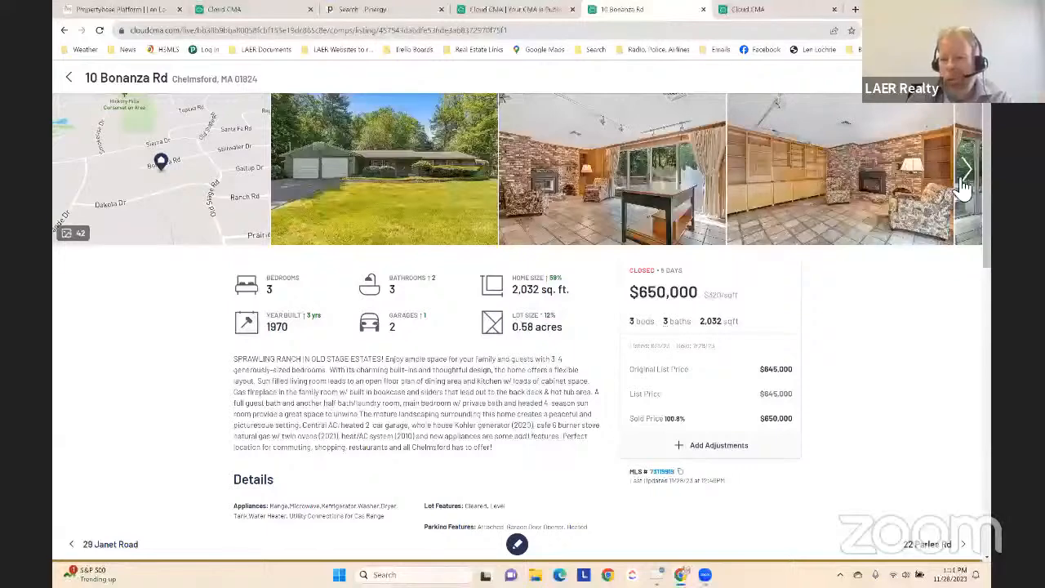
left_click(967, 171)
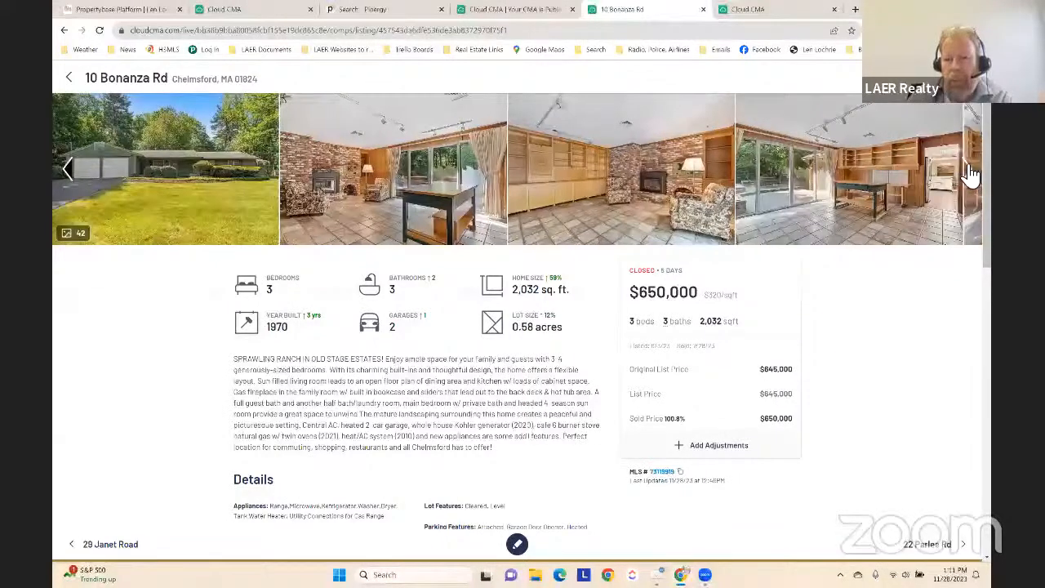
left_click(969, 172)
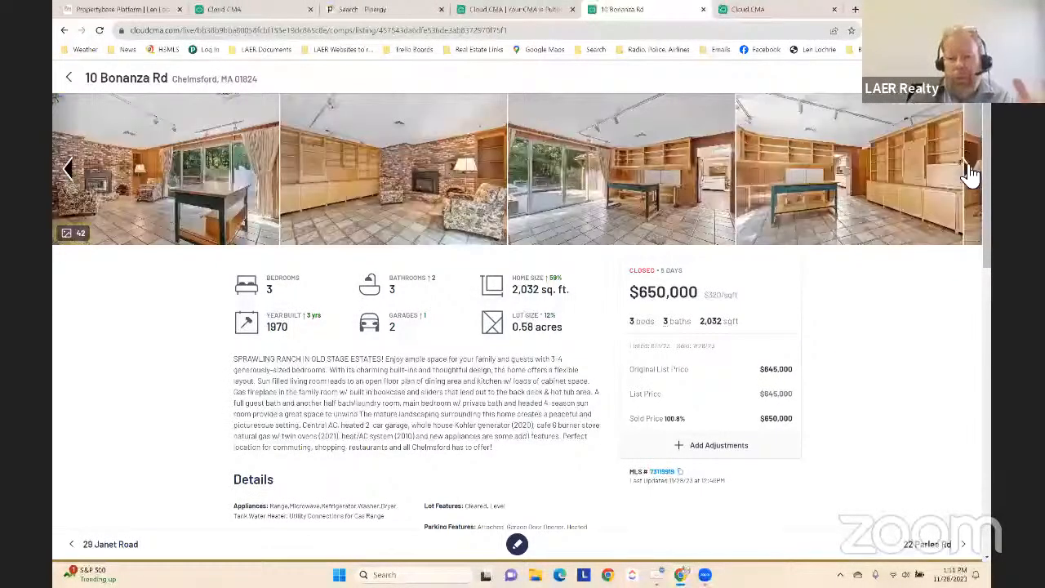
left_click(970, 173)
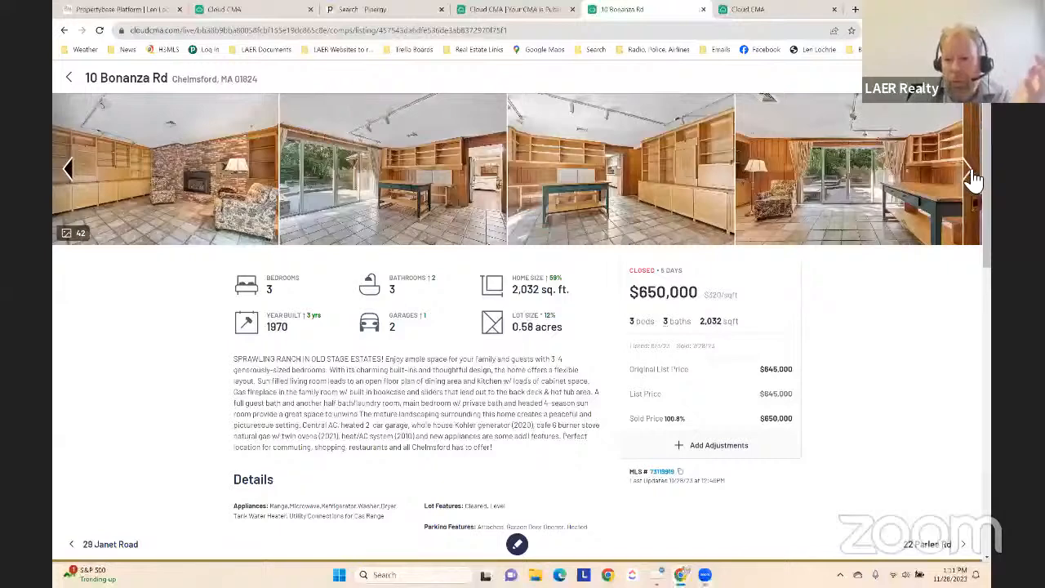
left_click(970, 175)
scroll(417, 365, "down", 1)
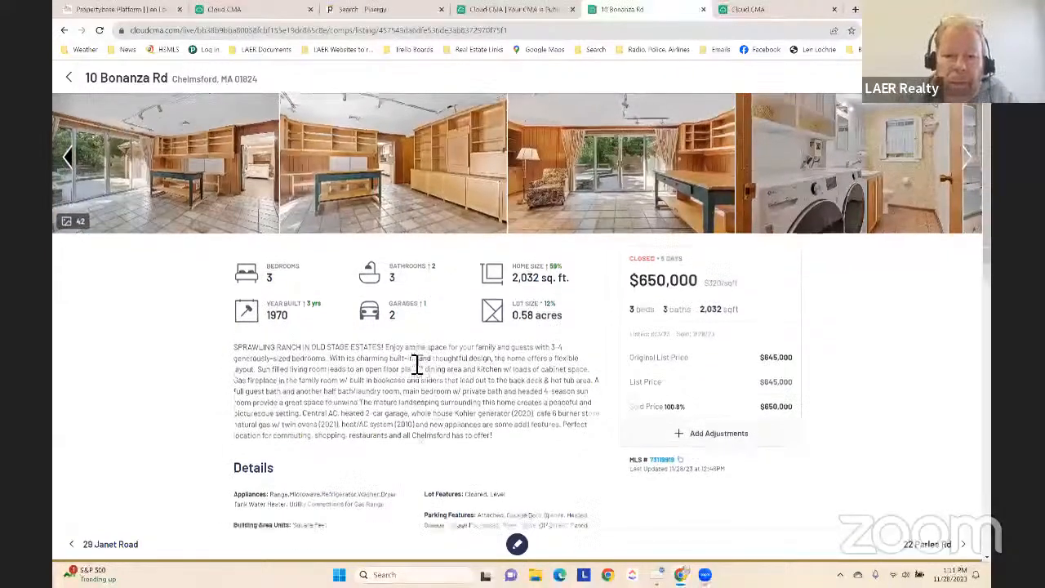
scroll(417, 373, "down", 1)
scroll(394, 377, "up", 1)
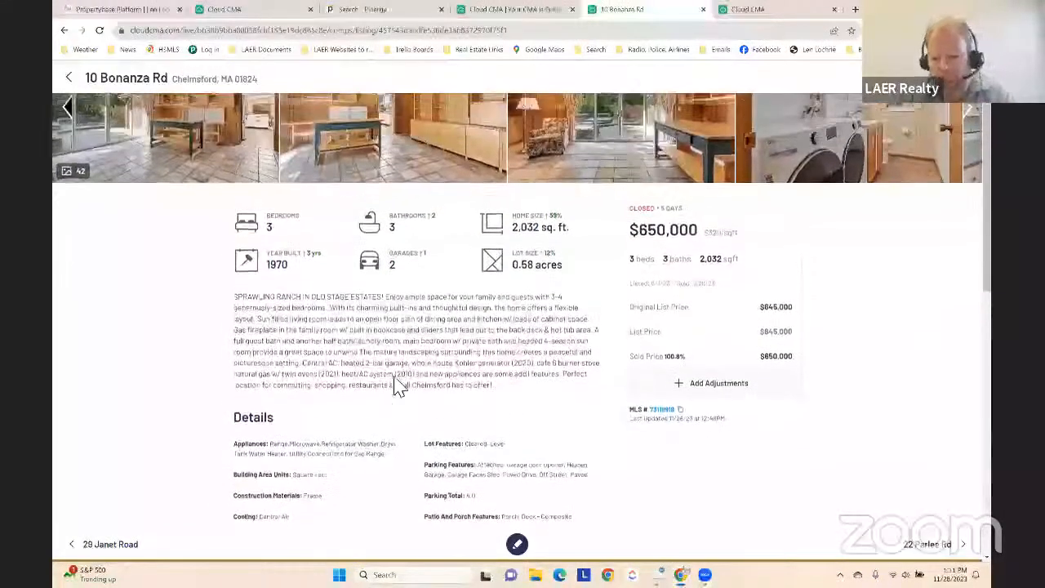
Add a Bathroom adjustment of $15,000 to the $650,000 comparable
scroll(416, 382, "down", 1)
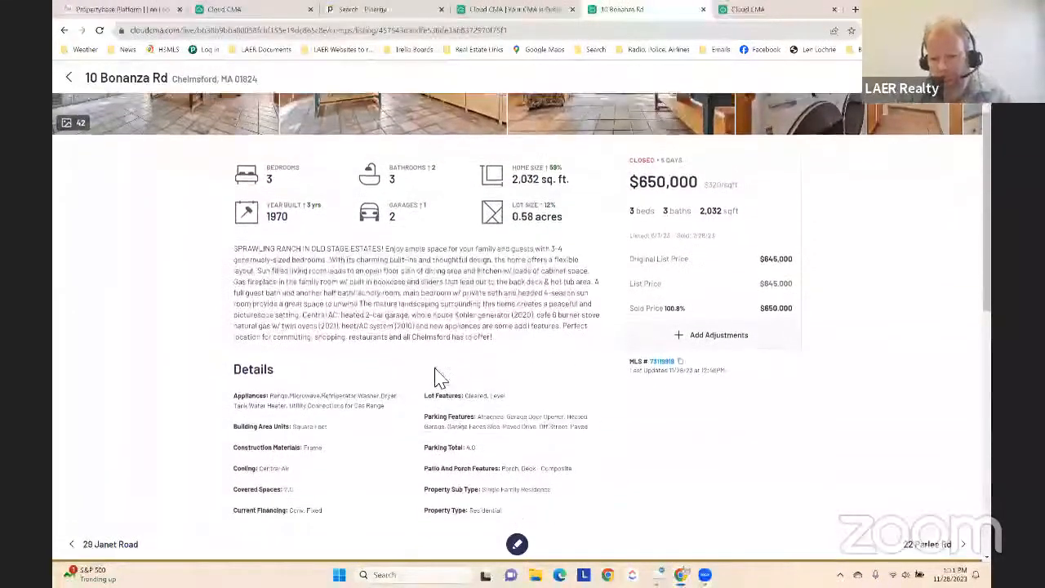
left_click(718, 336)
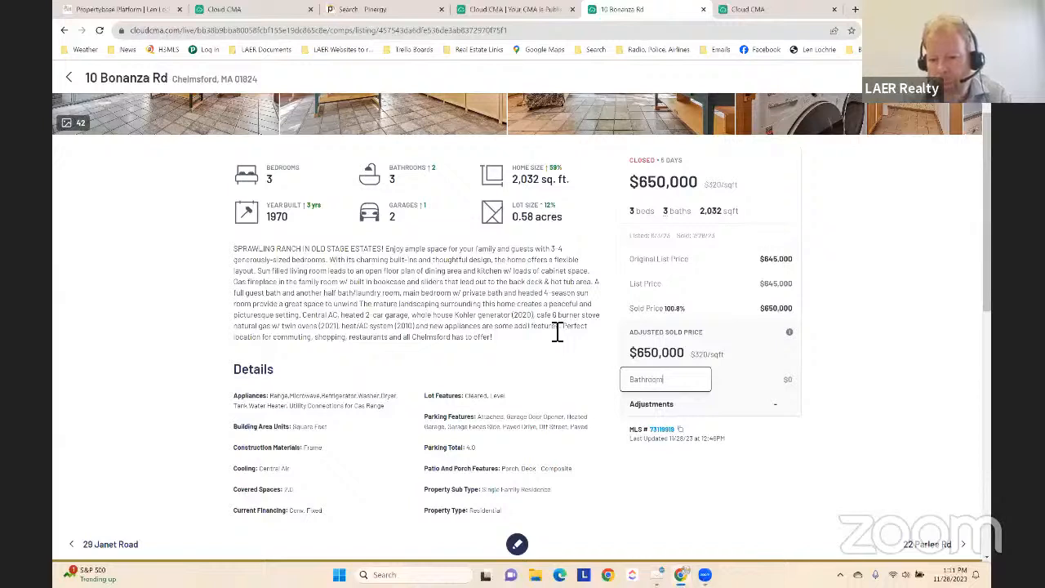
key("Tab")
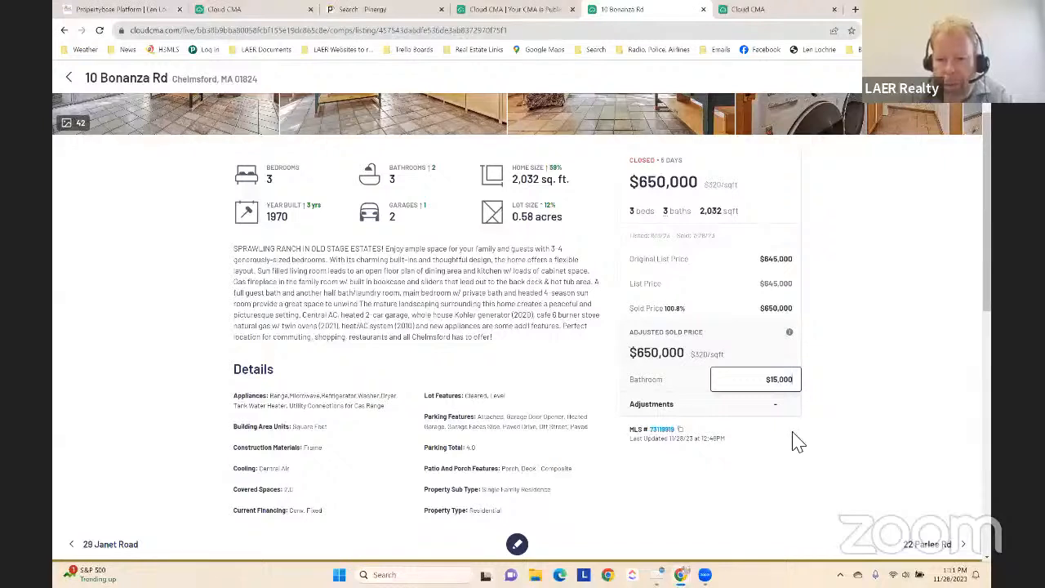
left_click(832, 375)
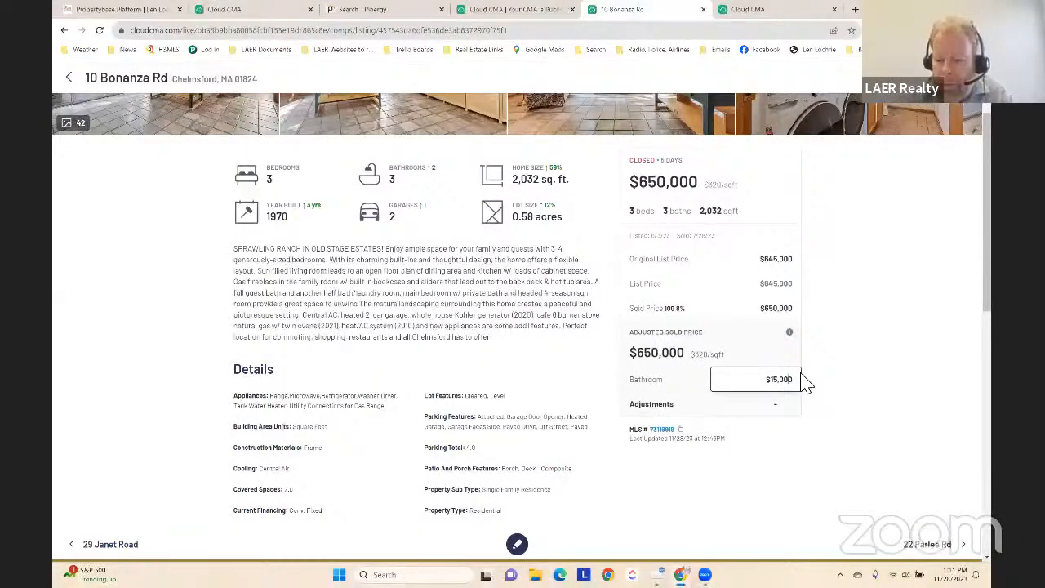
key("Return")
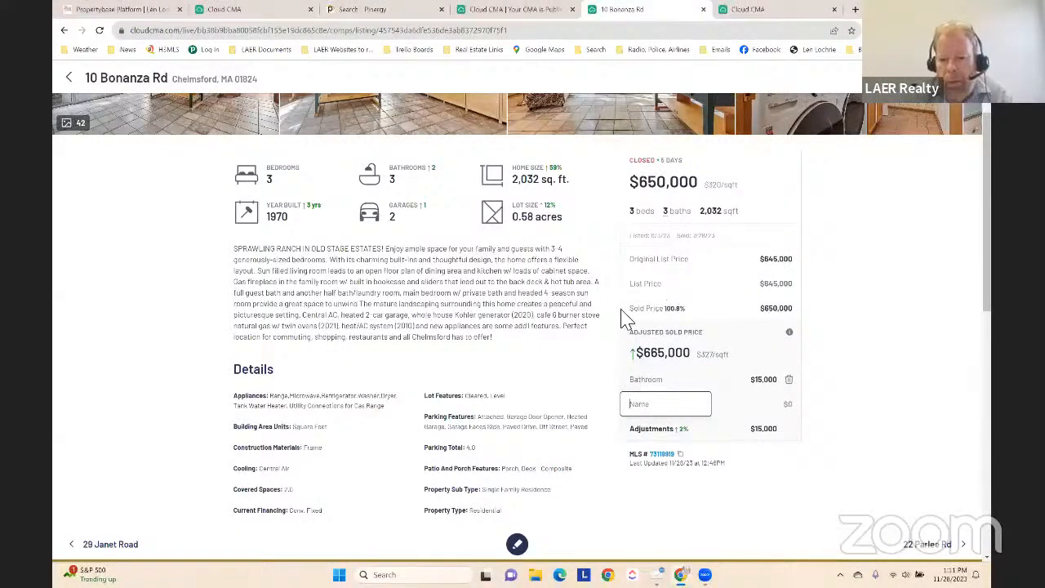
Review the adjusted listing's details and photos, and go through the listings of the following two comparables
scroll(603, 351, "down", 2)
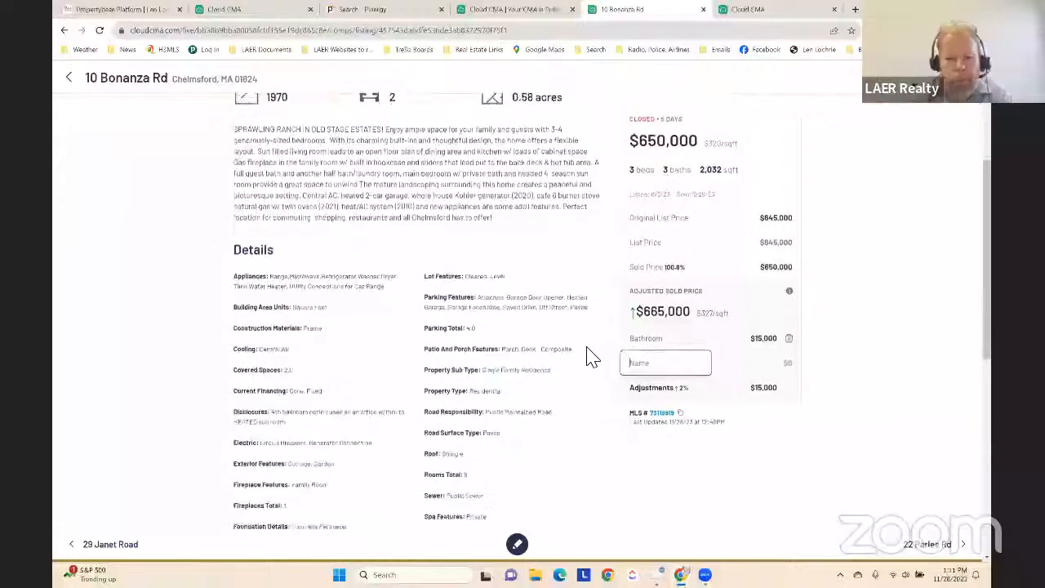
scroll(592, 353, "up", 3)
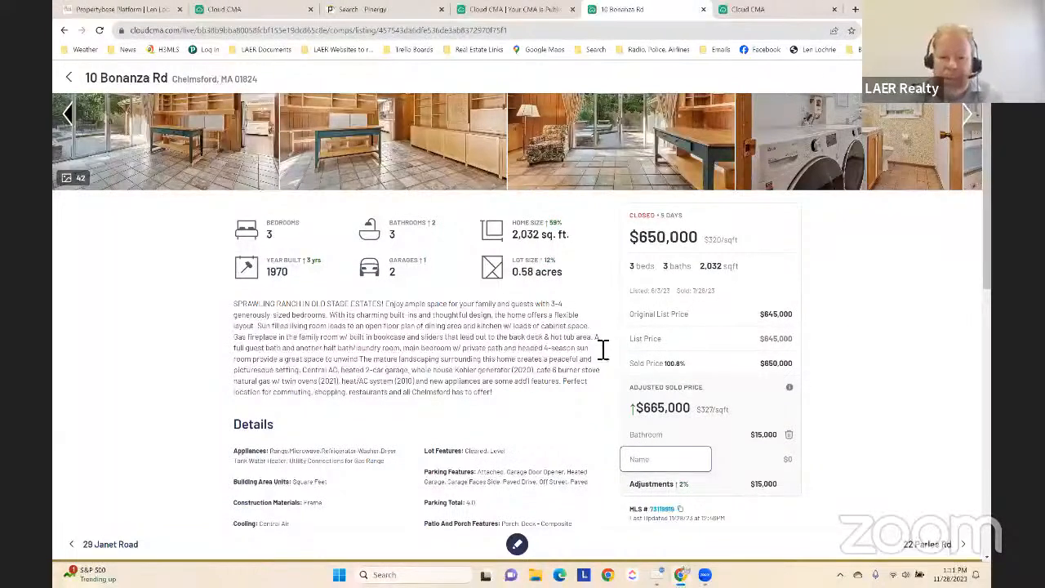
scroll(205, 310, "down", 2)
scroll(384, 278, "up", 3)
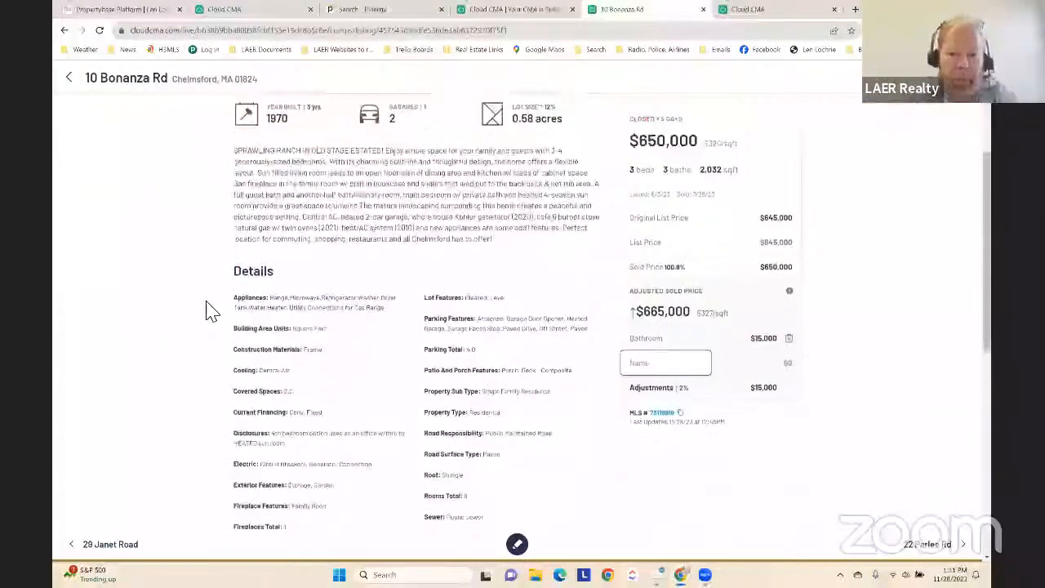
left_click(926, 543)
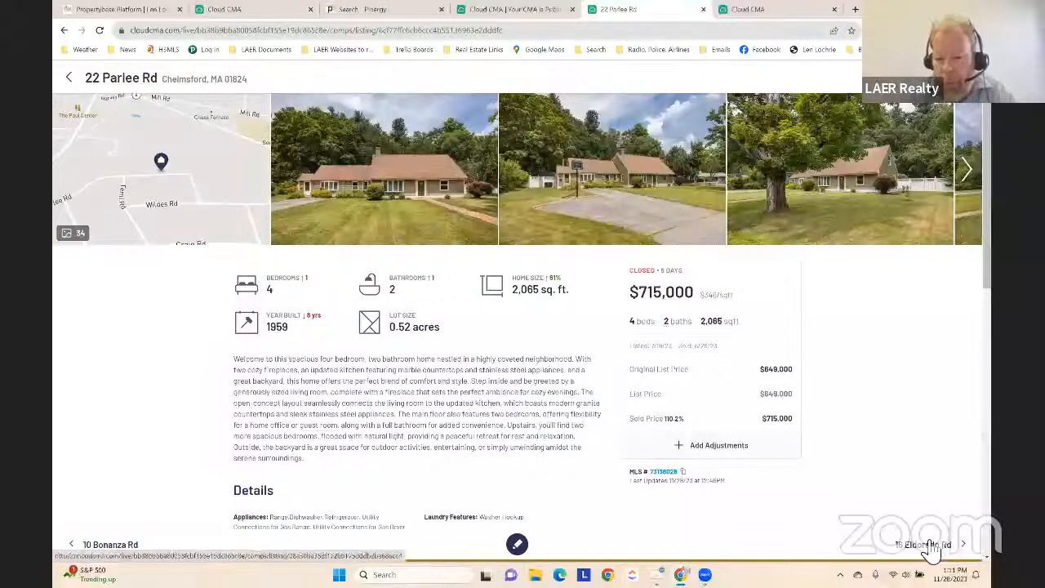
left_click(929, 545)
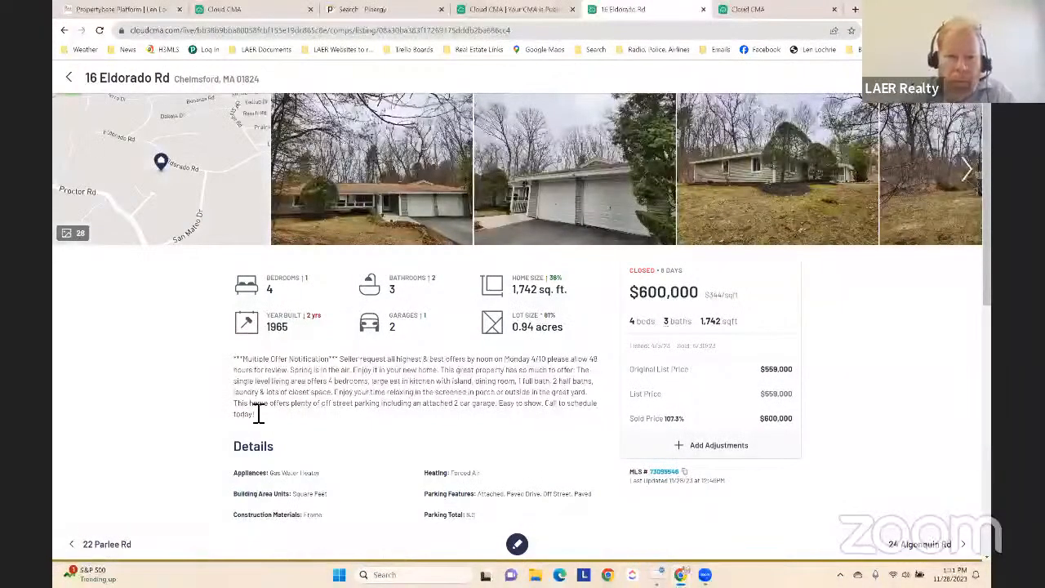
Return to the side-by-side comparables page and look over the homes' sold and adjusted prices
left_click(70, 76)
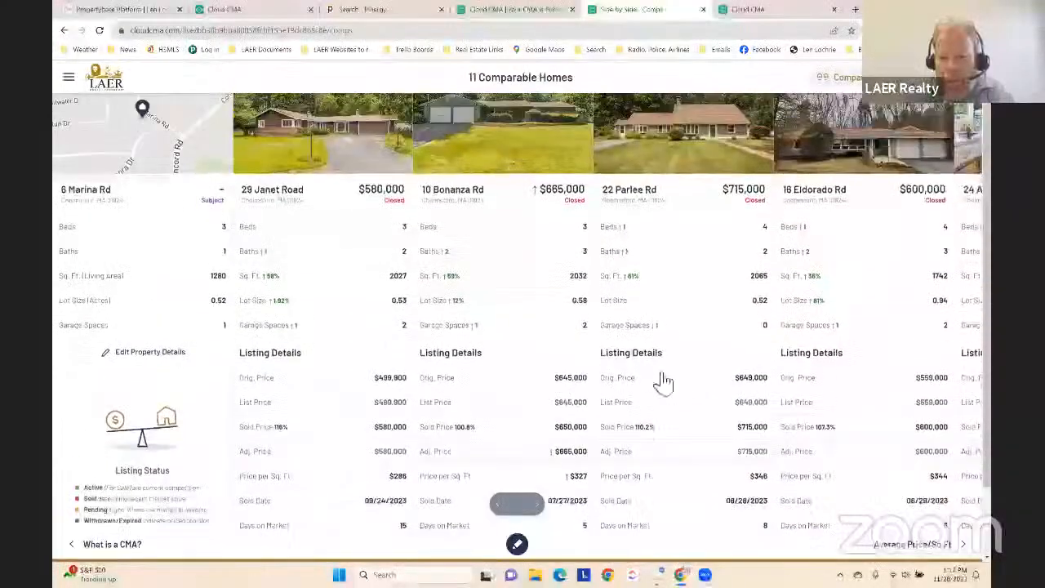
scroll(523, 522, "right", 5)
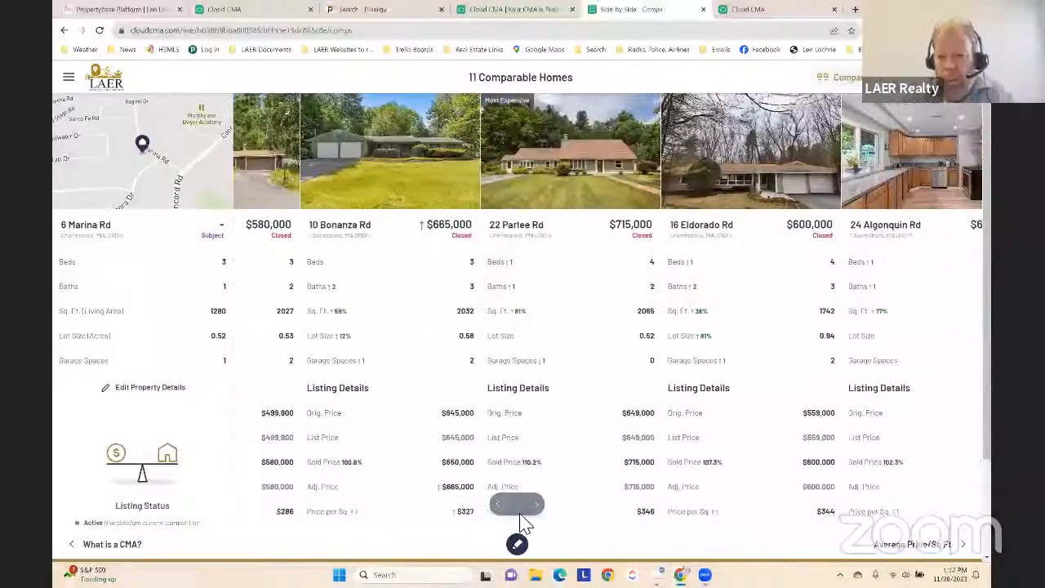
left_click(497, 509)
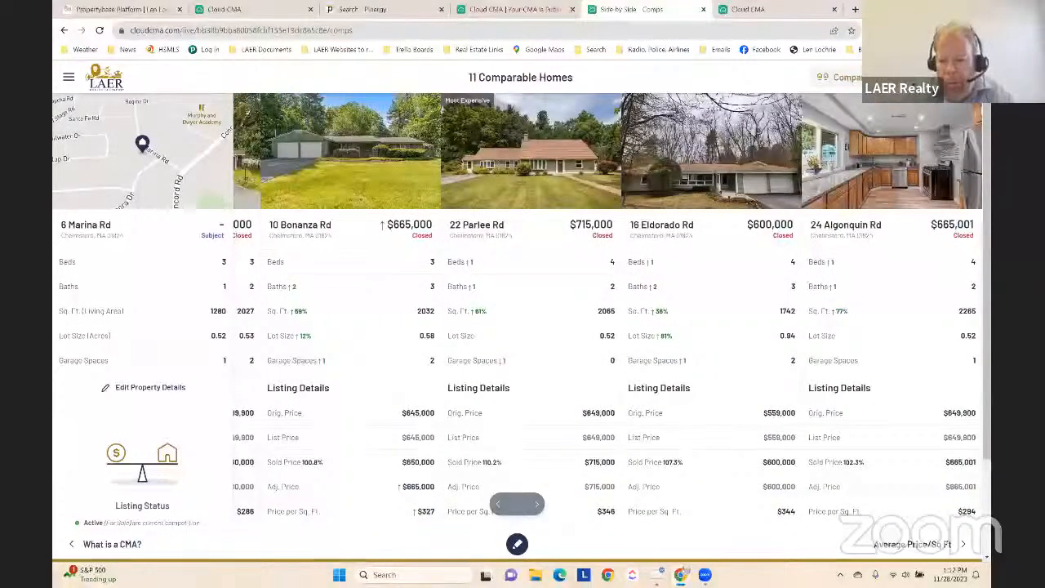
Advance past Average Price/Sq. Ft. to Average Pricing and examine the chart, the comparables' adjusted prices and the averages
left_click(919, 543)
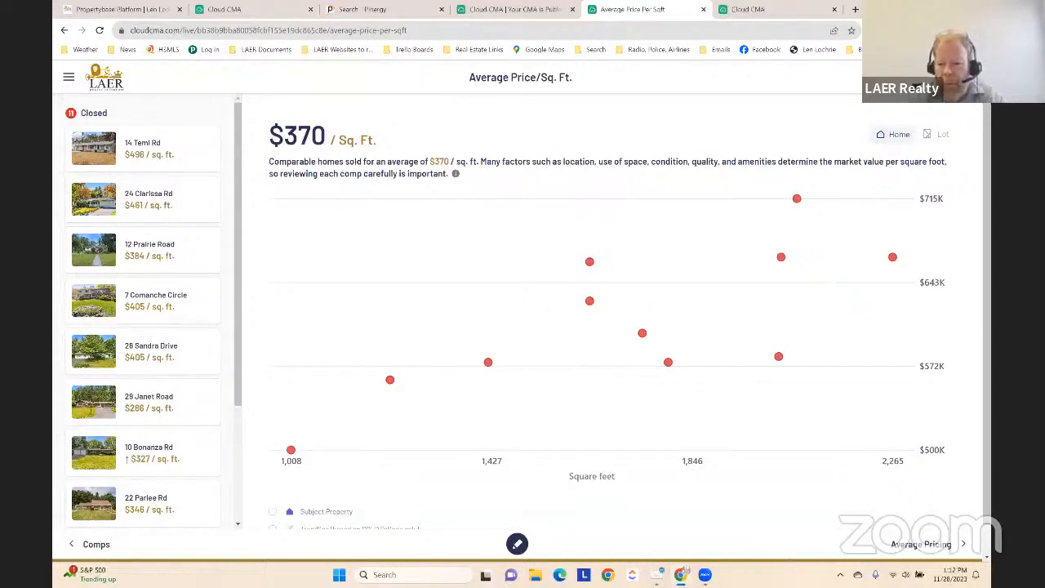
left_click(921, 545)
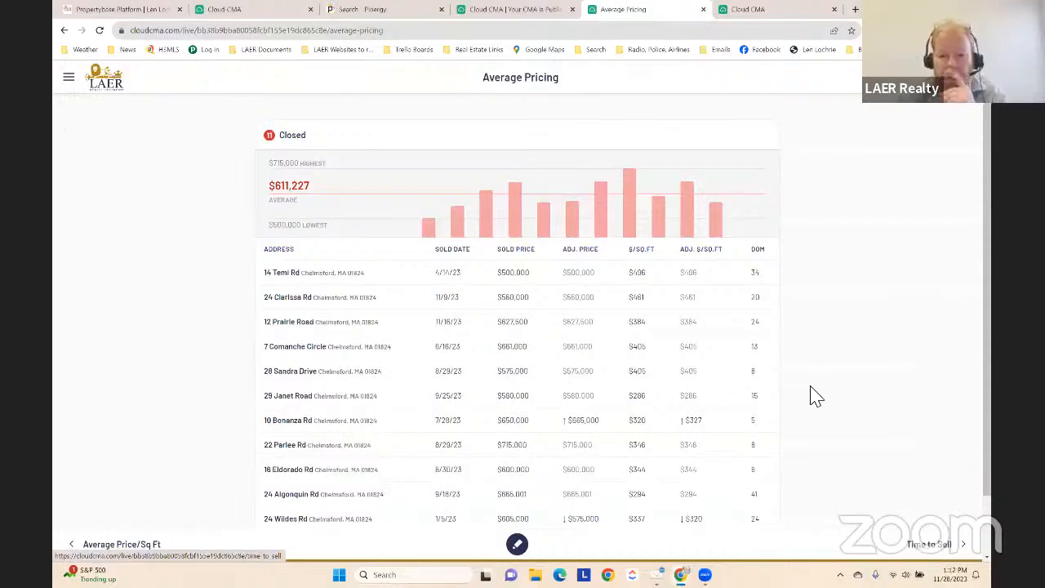
scroll(786, 377, "down", 2)
scroll(786, 379, "up", 2)
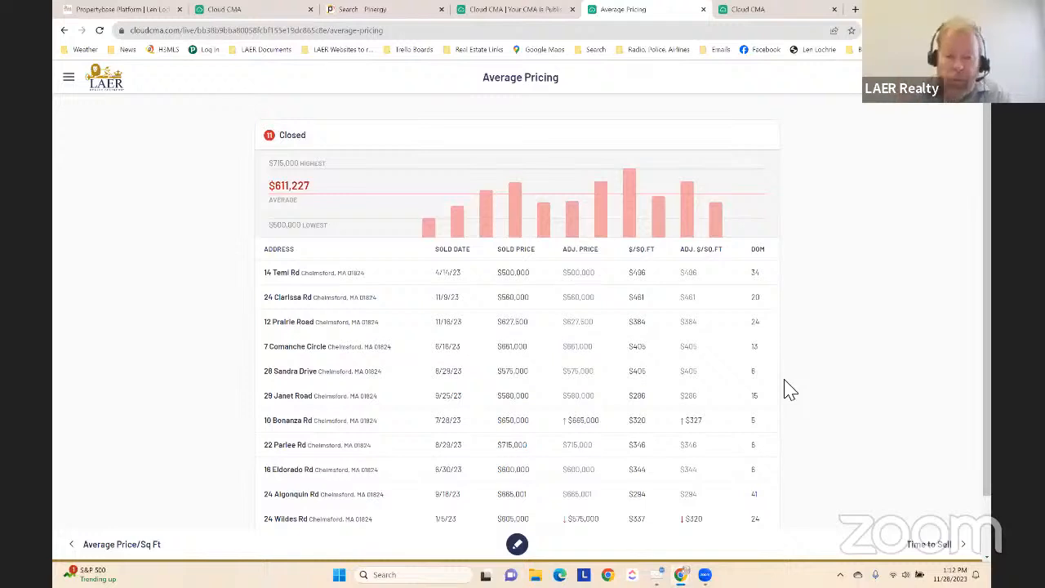
scroll(802, 349, "down", 1)
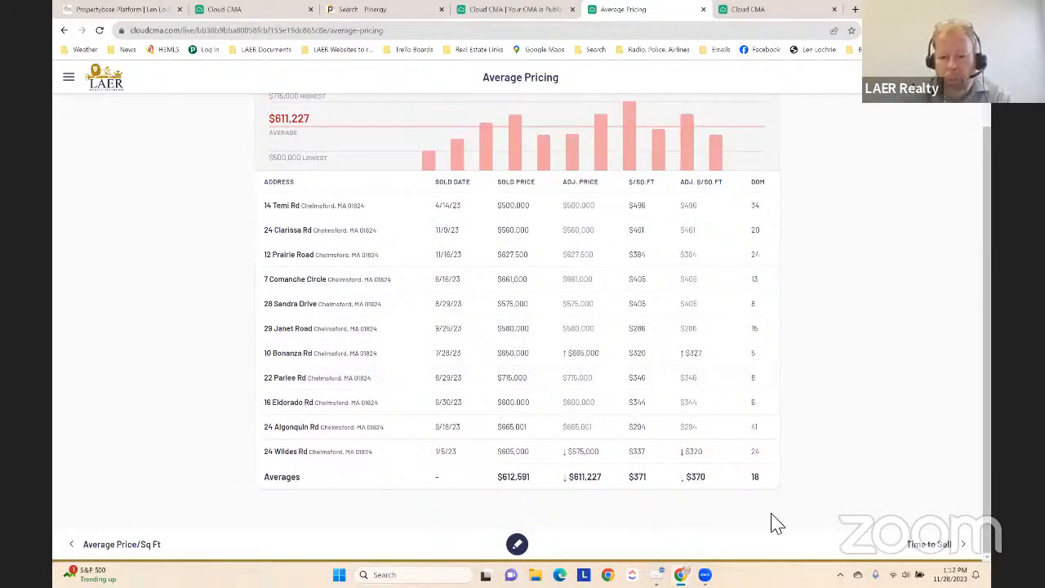
scroll(808, 373, "up", 1)
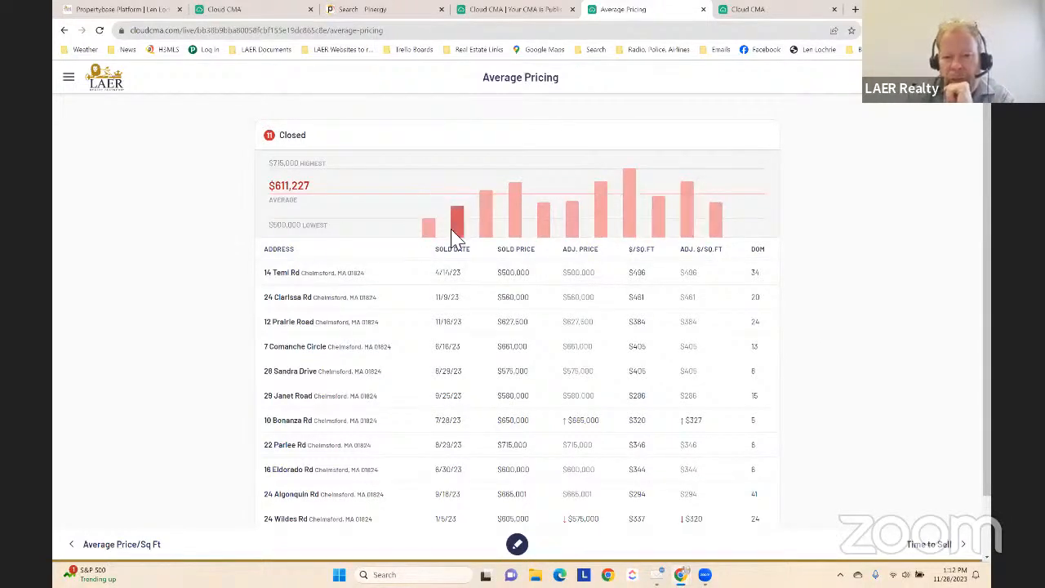
View the $575,000 comparable's listing from the pricing chart, close it and check the Averages row
left_click(549, 229)
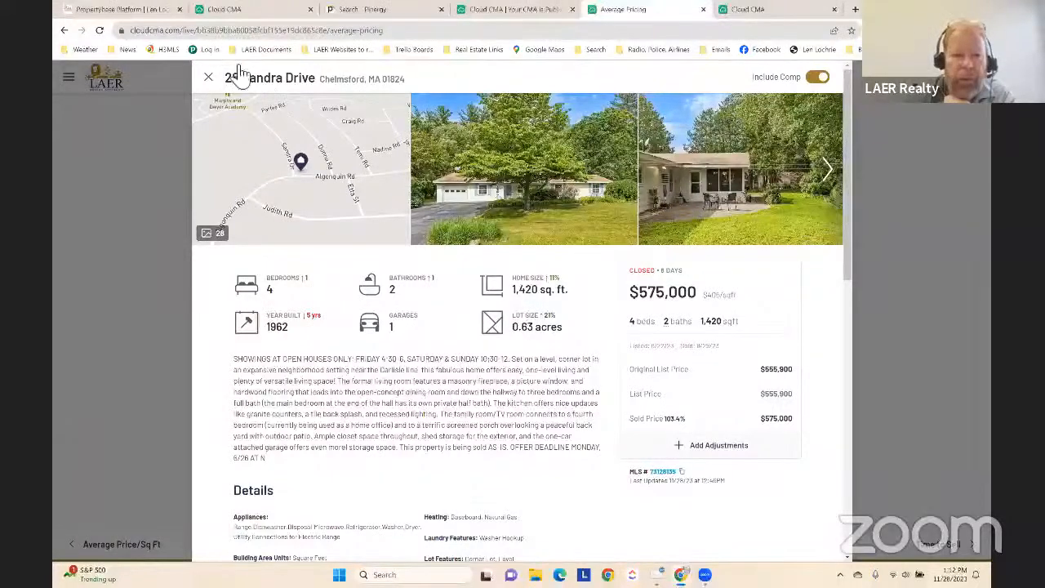
left_click(208, 77)
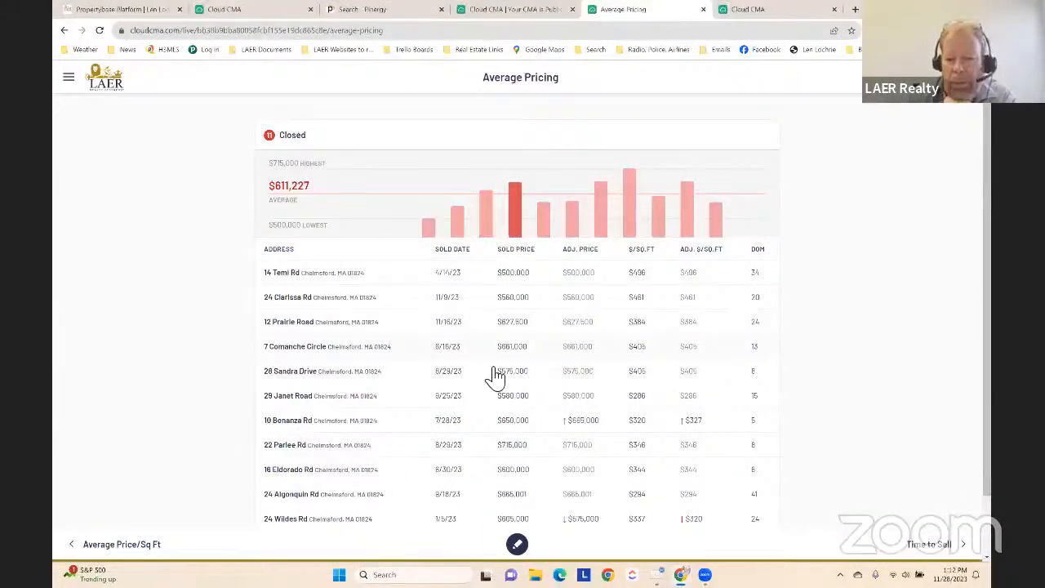
scroll(560, 369, "down", 1)
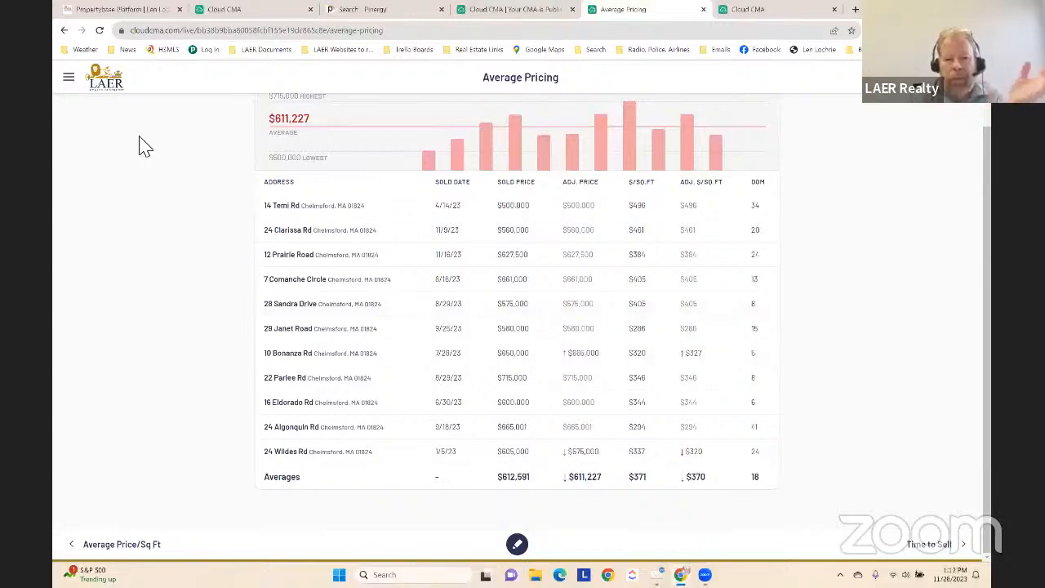
Advance past Time to Sell to Online Valuations and compare the Zestimates with the sold prices
left_click(928, 546)
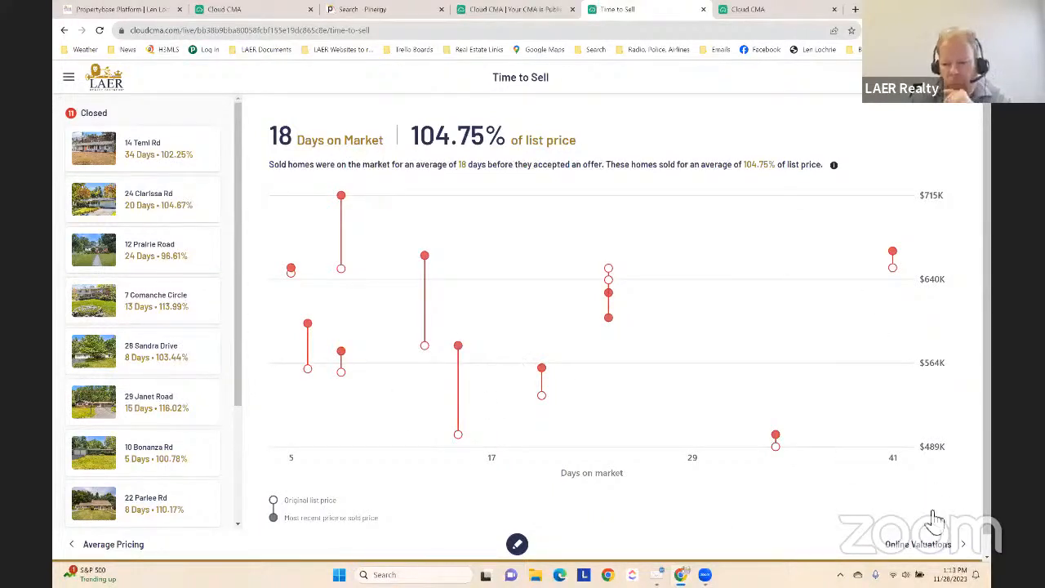
left_click(943, 544)
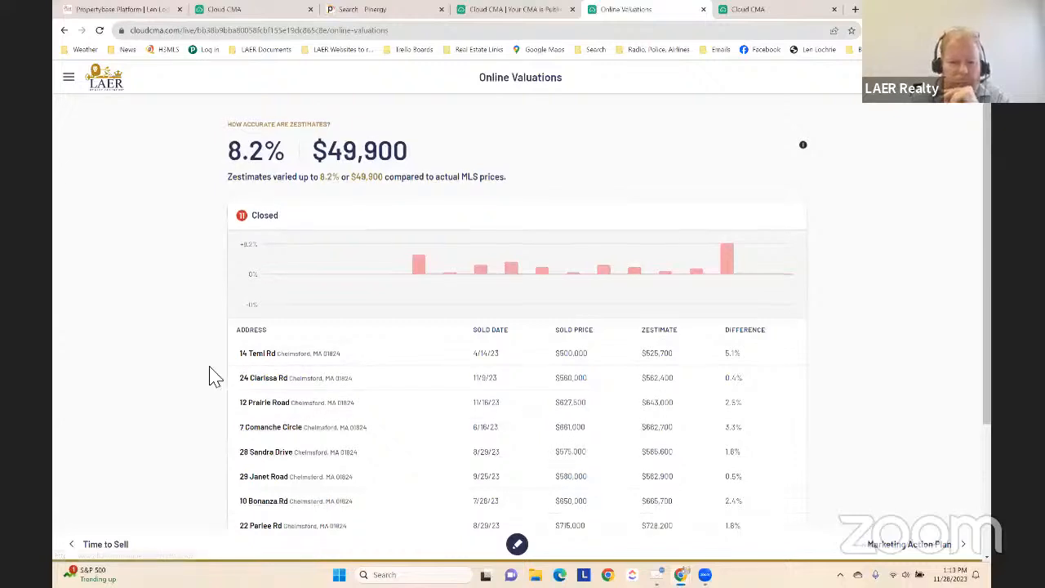
scroll(214, 376, "down", 2)
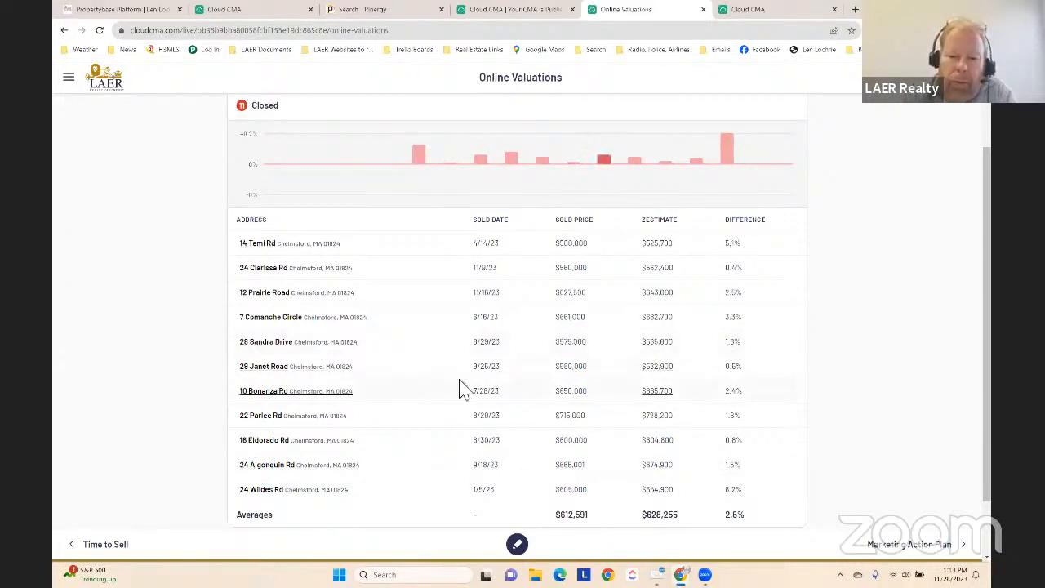
Advance past the Marketing Action Plan to Intelligent Pricing & Timing and review its pricing pyramid and text
left_click(894, 547)
left_click(895, 545)
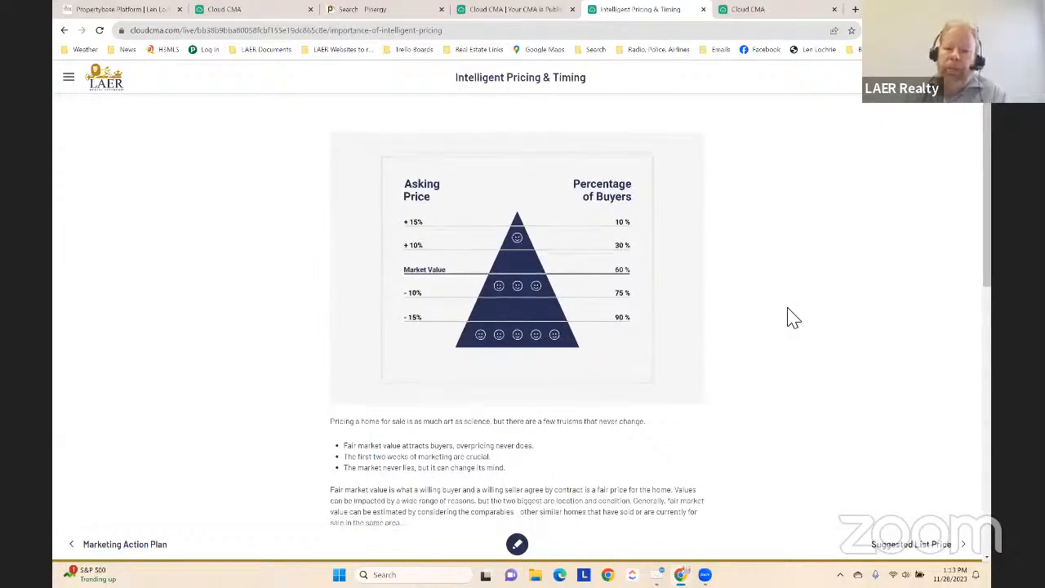
scroll(792, 312, "down", 4)
scroll(792, 312, "up", 4)
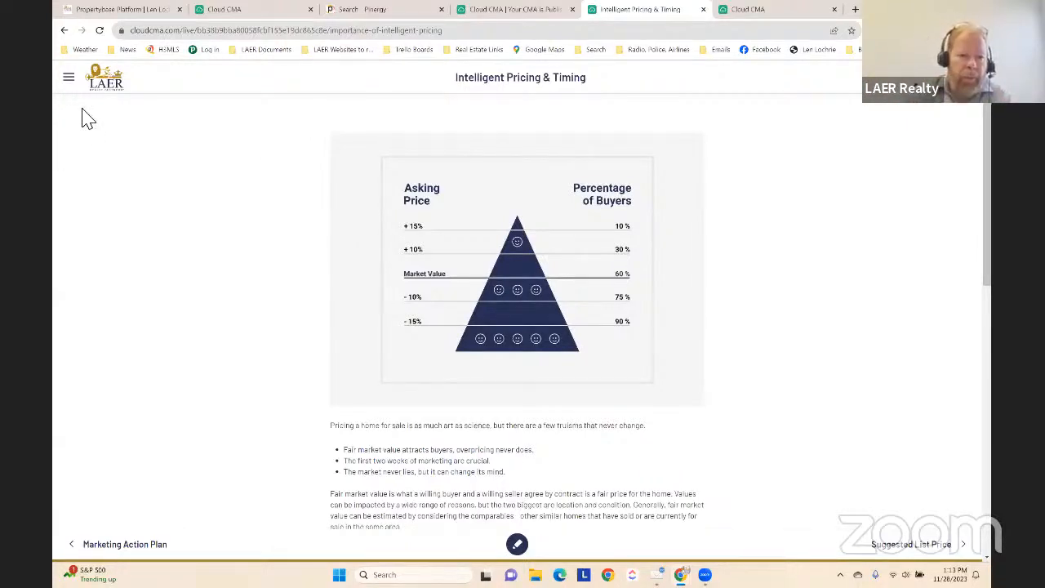
Open the report's page list for customizing and try to toggle the visibility of the LAER Adwerx Marketing page
left_click(69, 82)
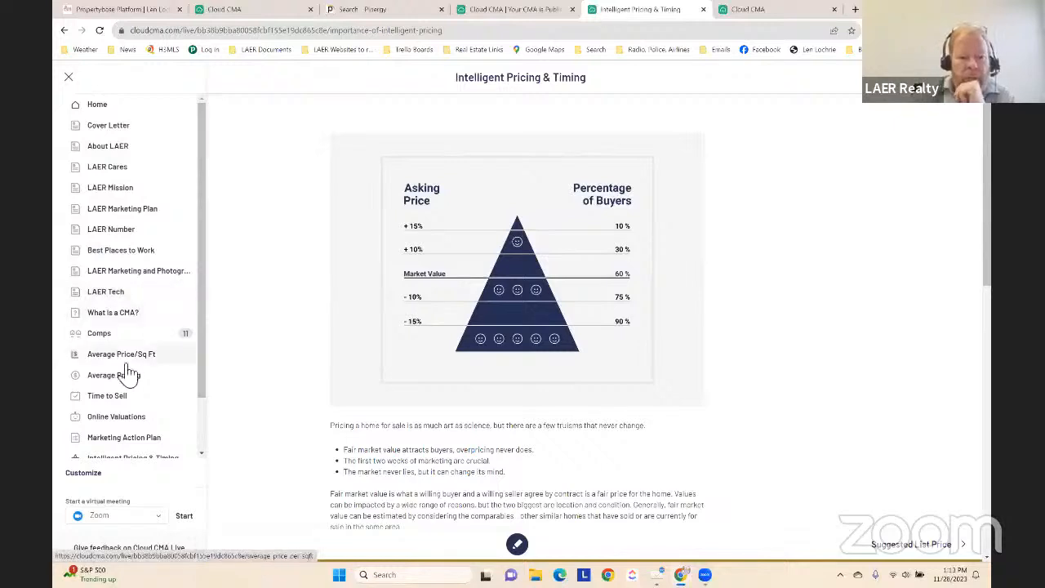
scroll(125, 335, "down", 2)
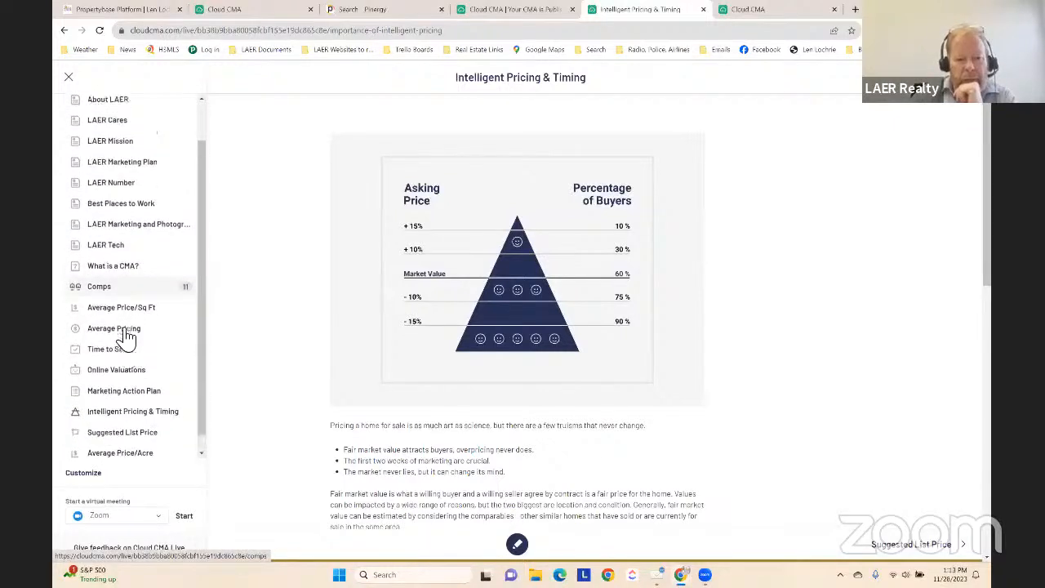
left_click(90, 473)
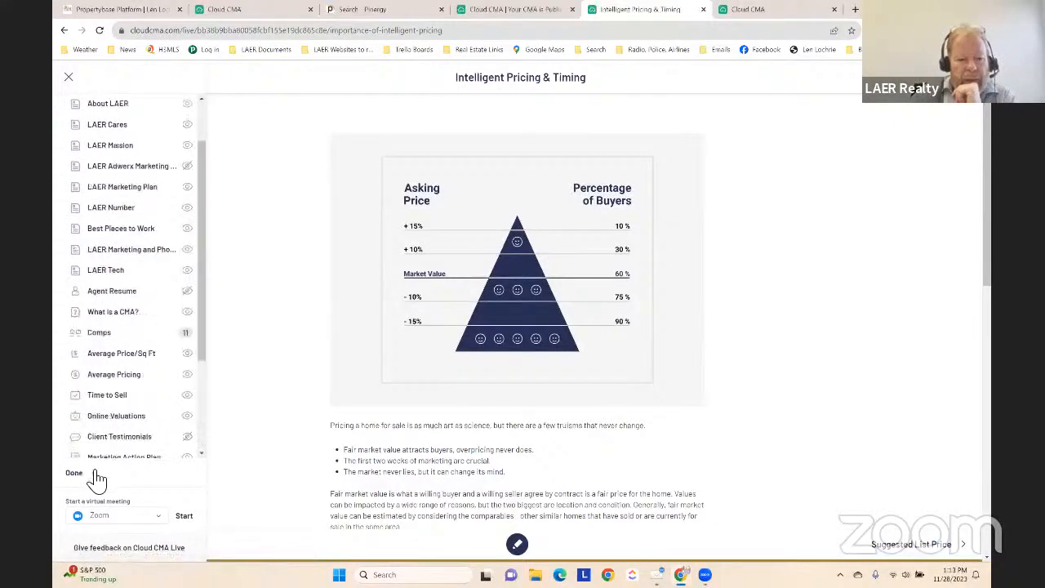
scroll(135, 302, "up", 3)
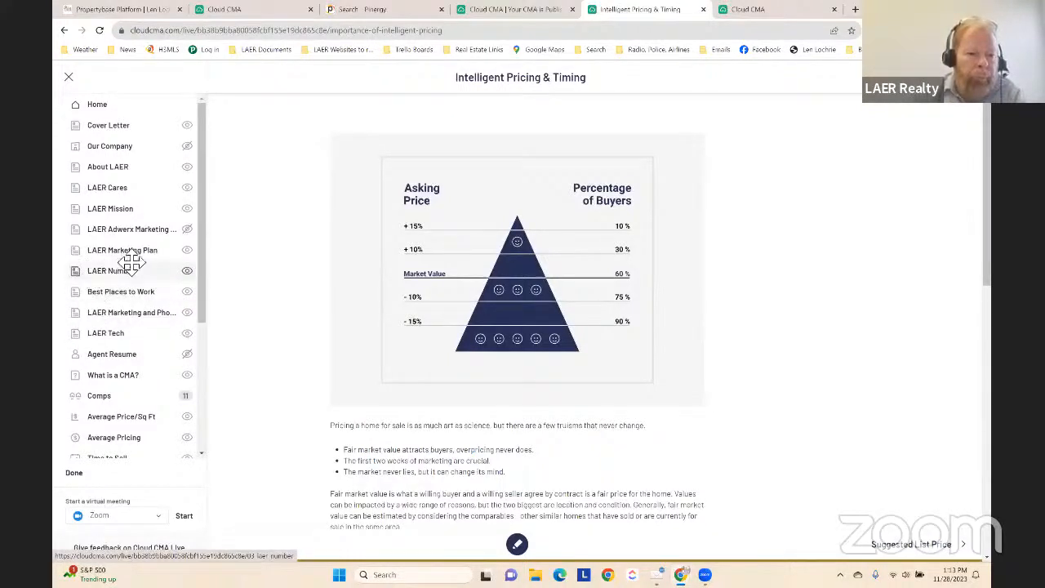
left_click(189, 230)
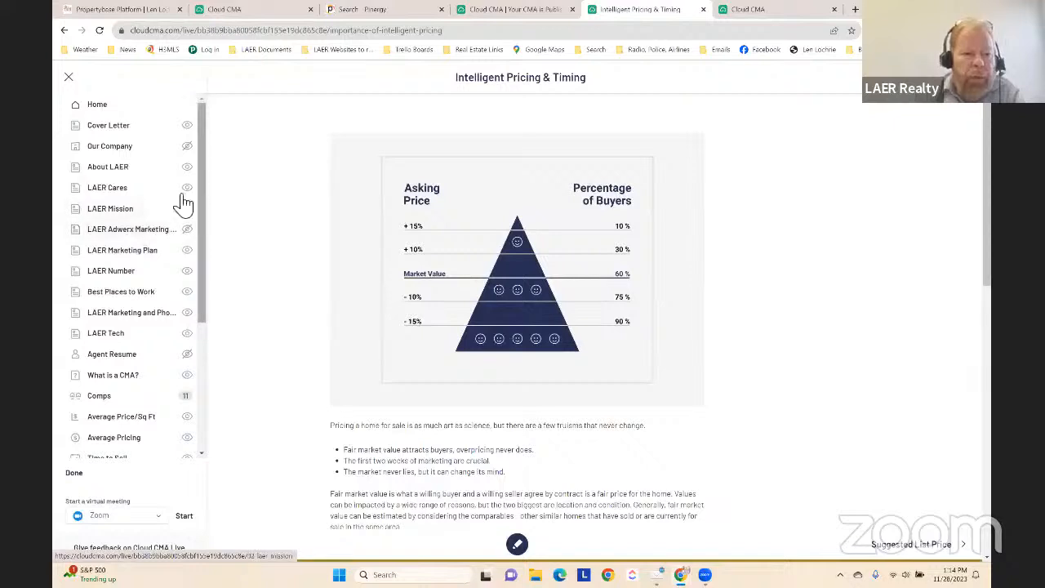
Look through the full page list and move Online Valuations above Time to Sell
scroll(145, 343, "down", 5)
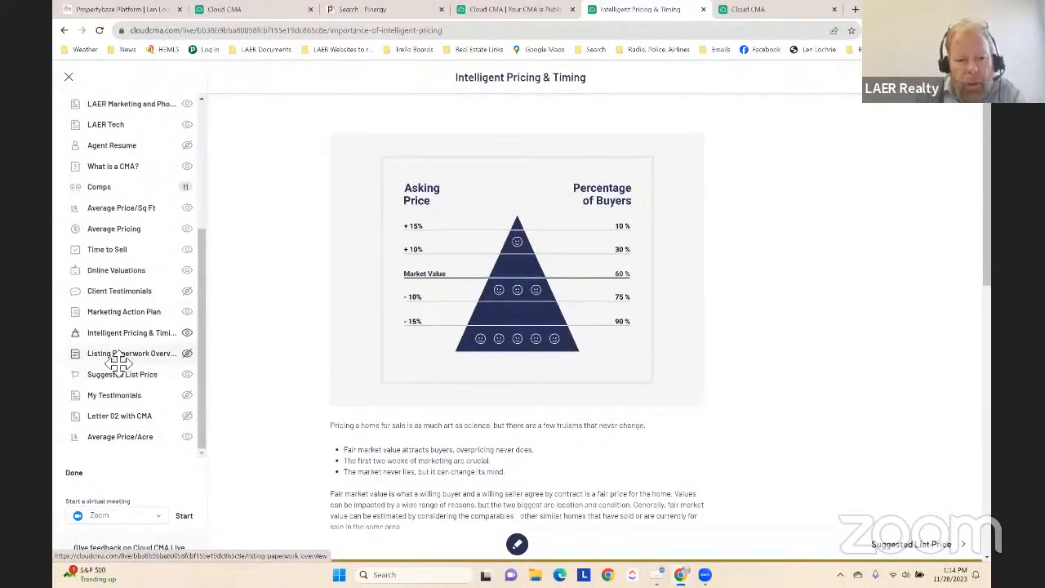
scroll(131, 380, "down", 2)
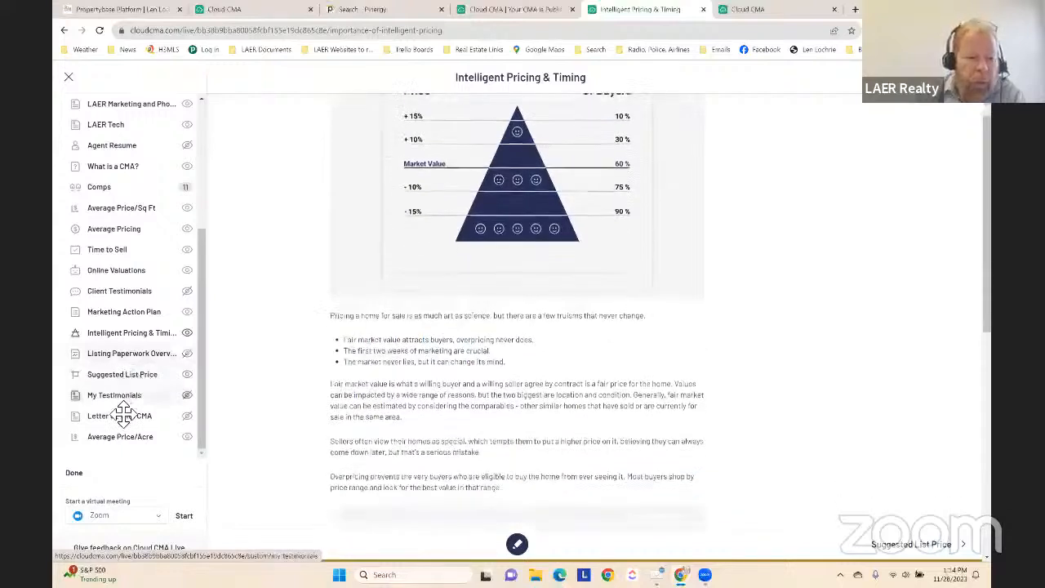
scroll(122, 392, "up", 3)
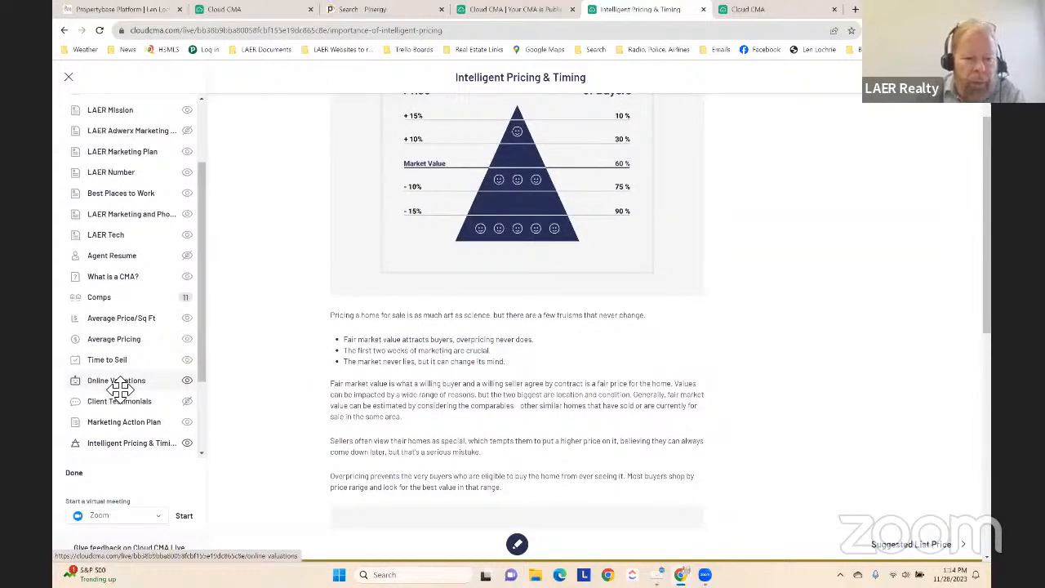
left_click_drag(118, 388, 122, 354)
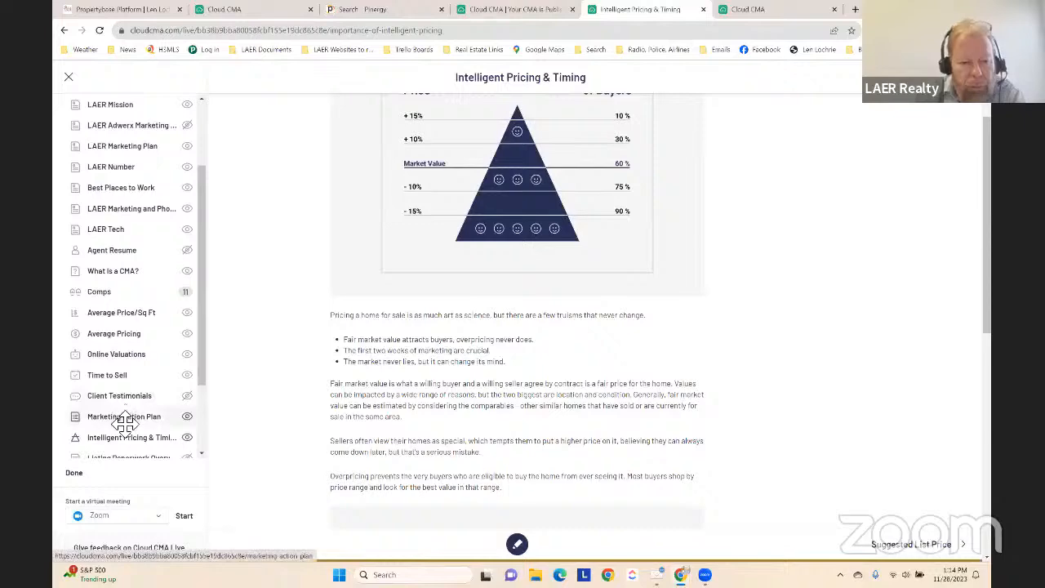
Check the report's full page list once more and finish customizing its pages
scroll(128, 289, "up", 2)
scroll(133, 276, "up", 1)
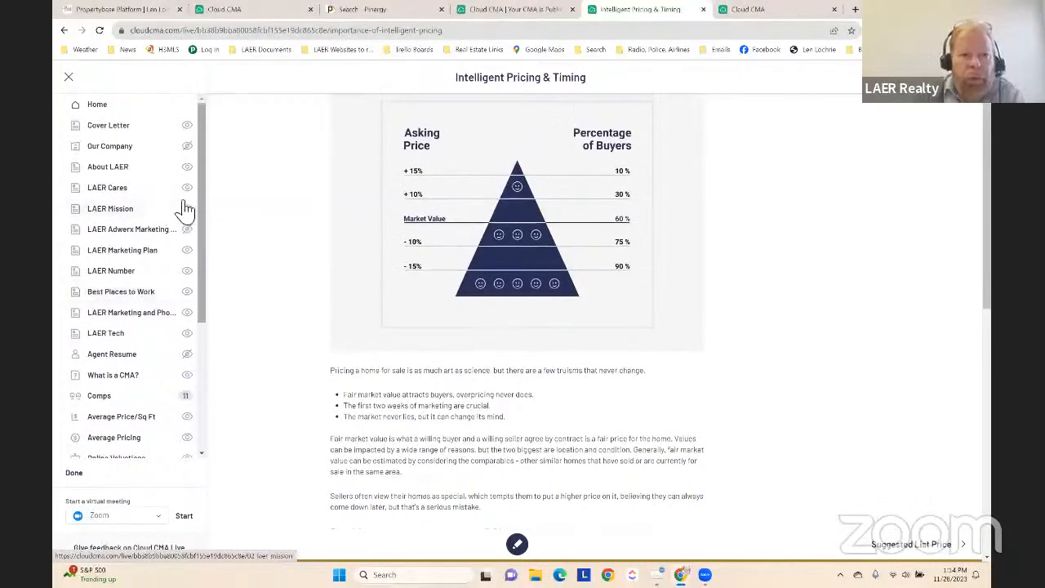
scroll(153, 392, "down", 1)
scroll(147, 424, "down", 5)
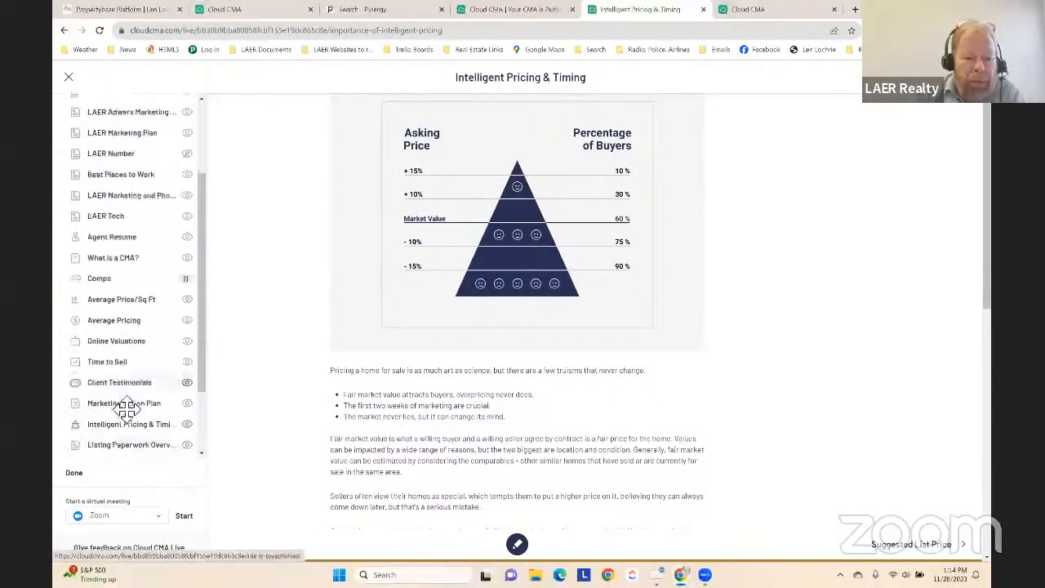
left_click(75, 473)
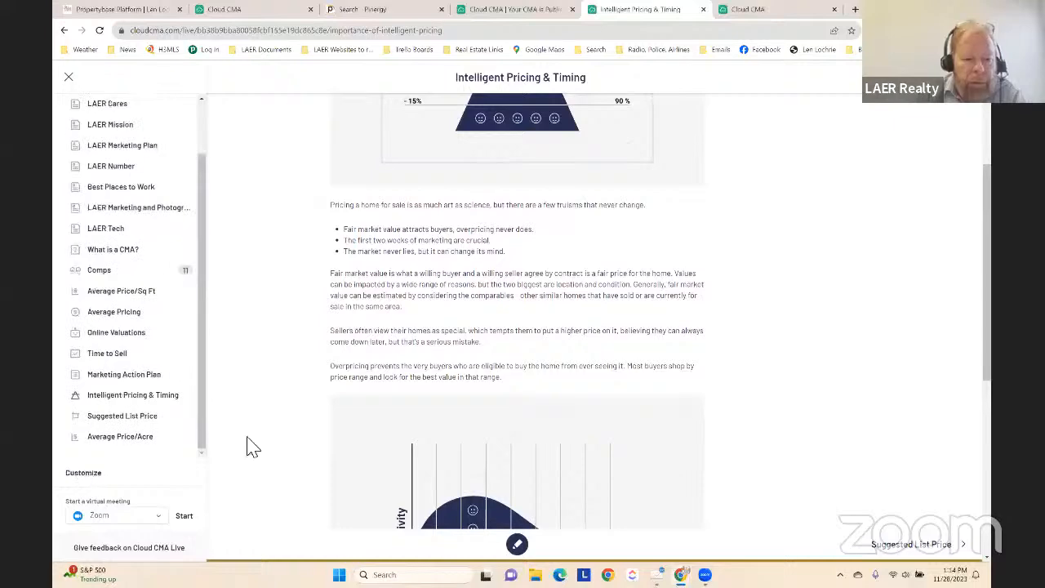
scroll(275, 392, "down", 5)
scroll(424, 114, "up", 7)
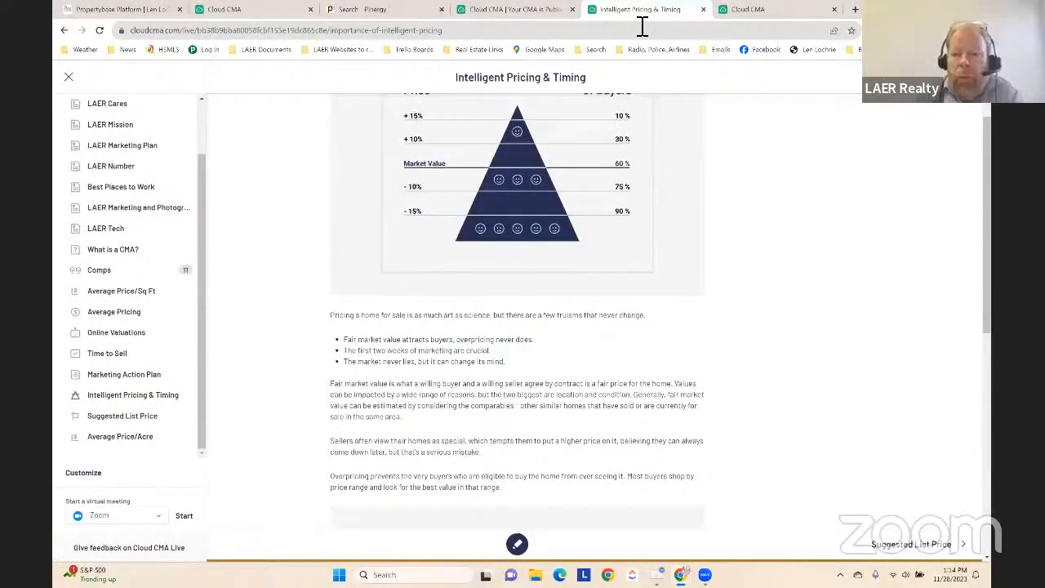
Return to the CMA reports list and open the older Chelmsford report at the start of its last row for editing
left_click(523, 9)
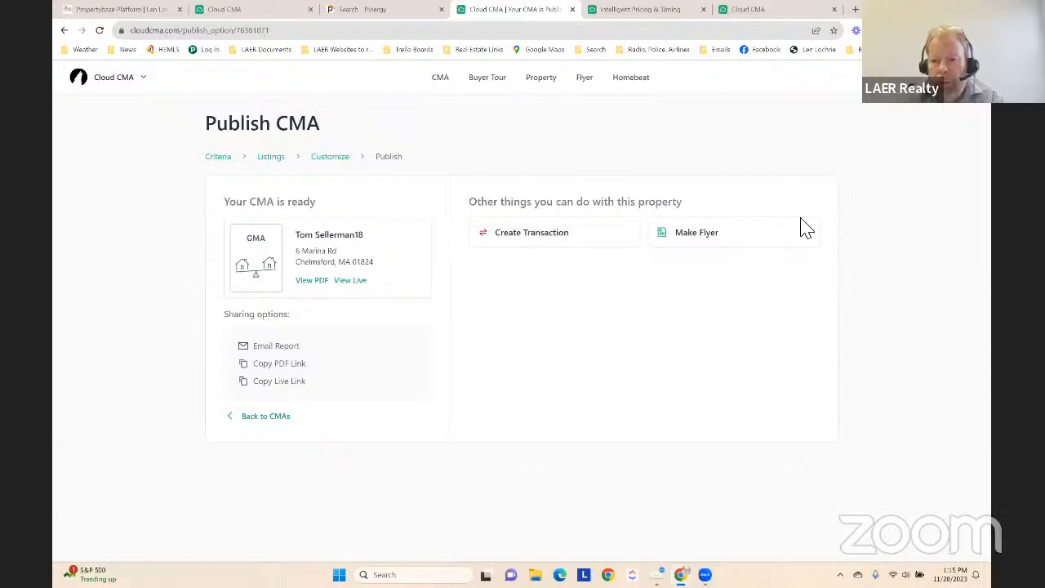
left_click(700, 244)
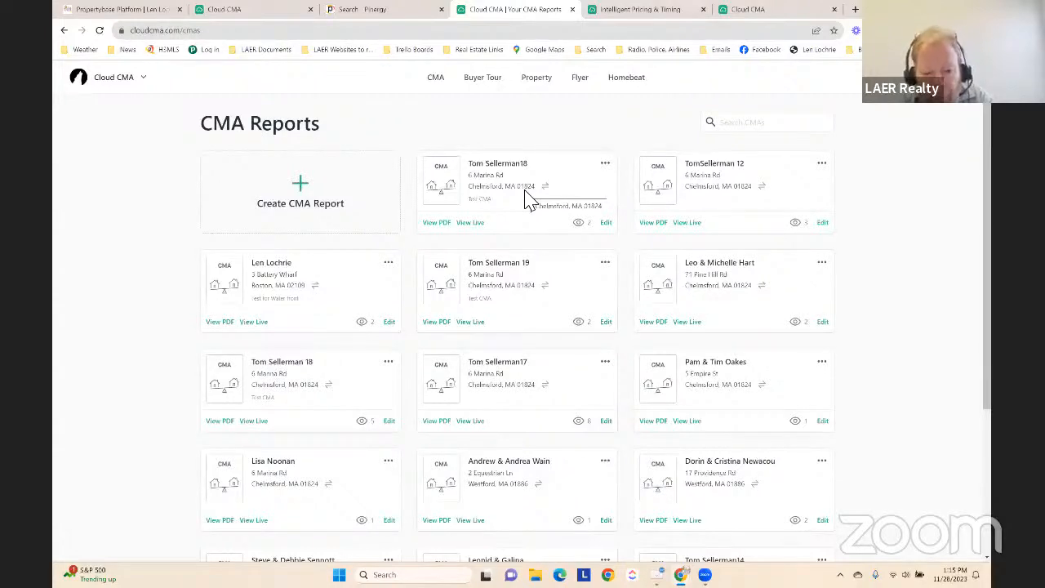
scroll(532, 261, "down", 5)
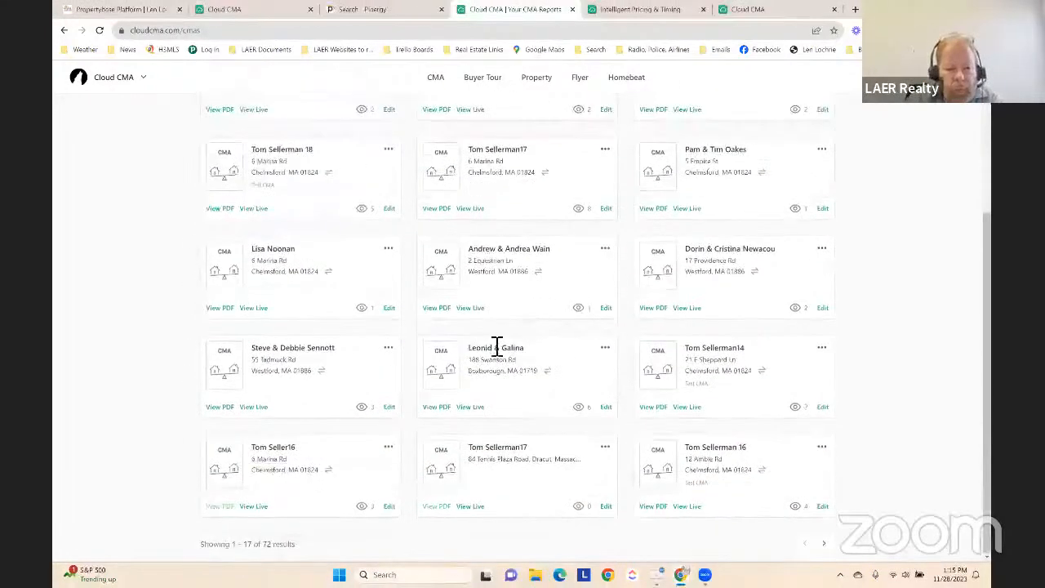
left_click(390, 506)
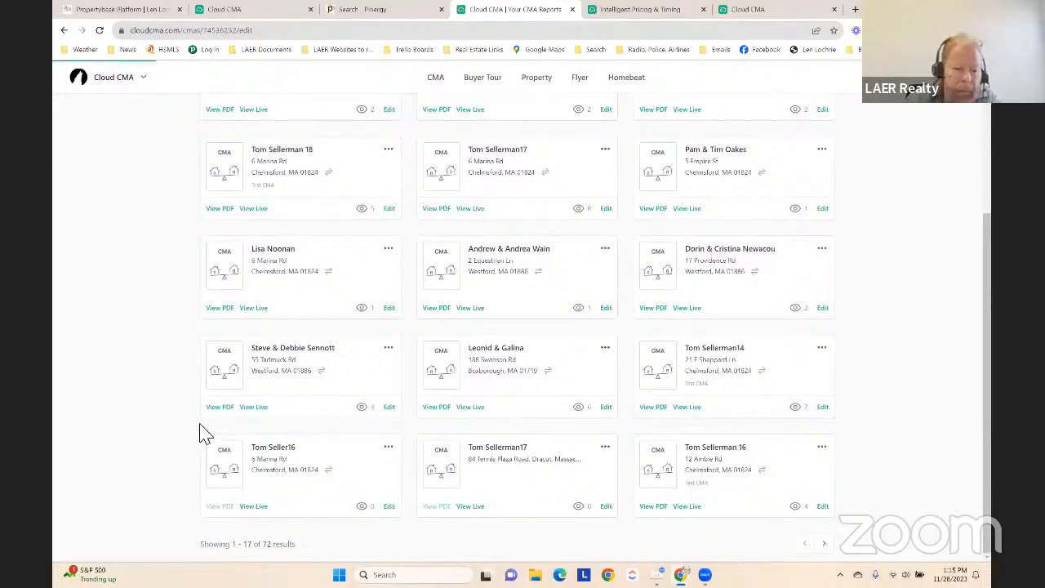
scroll(291, 408, "down", 5)
scroll(174, 350, "up", 1)
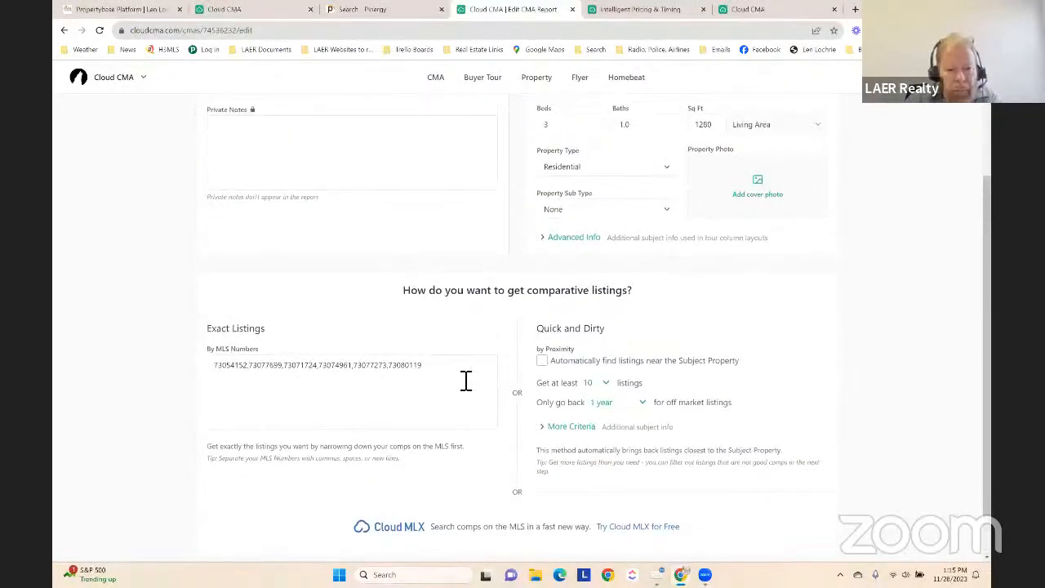
Point out the comparable listings' MLS numbers in the report's exact listings criteria, leaving them as entered
left_click(402, 369)
key("ctrl+a")
left_click(271, 390)
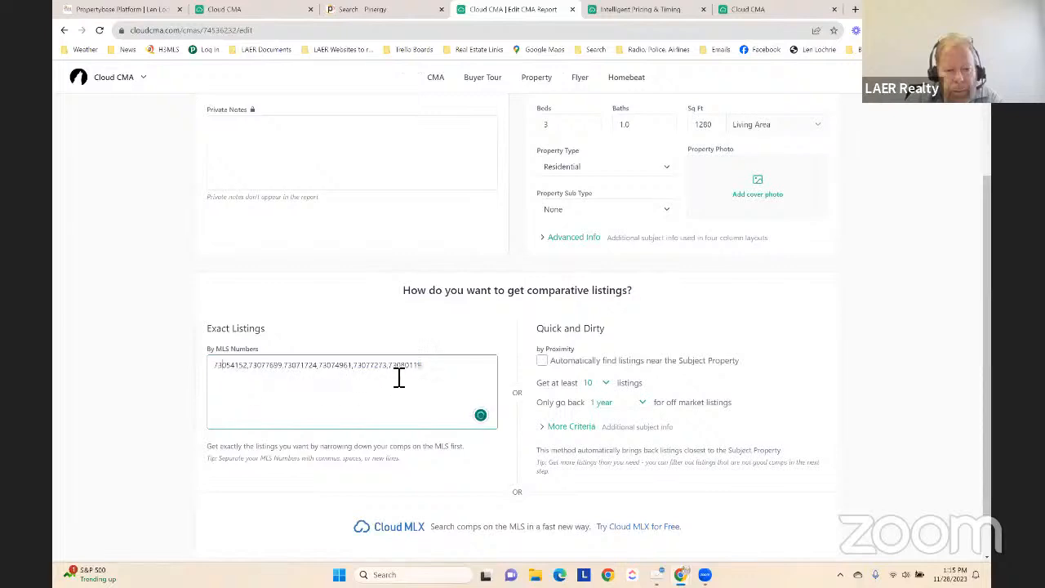
left_click_drag(421, 372, 187, 380)
left_click(302, 330)
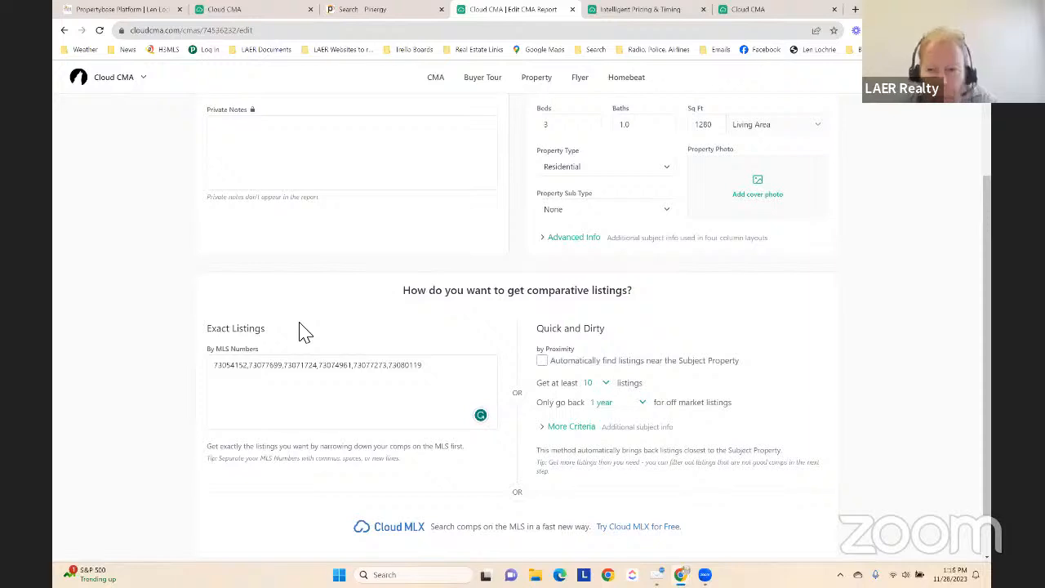
scroll(302, 331, "up", 2)
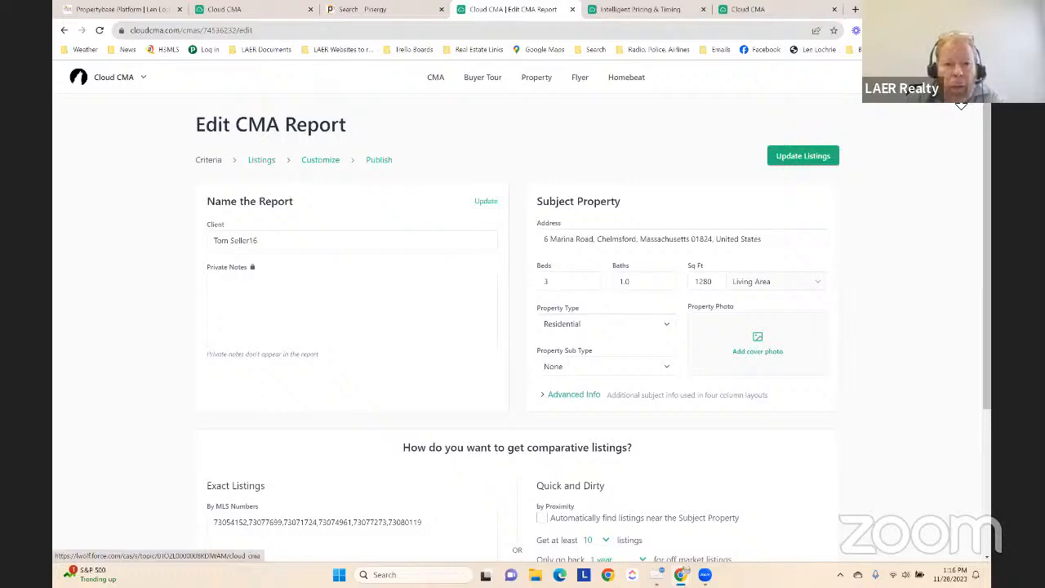
Review and save the profile in the account settings, and open the MLS credentials settings
left_click(955, 80)
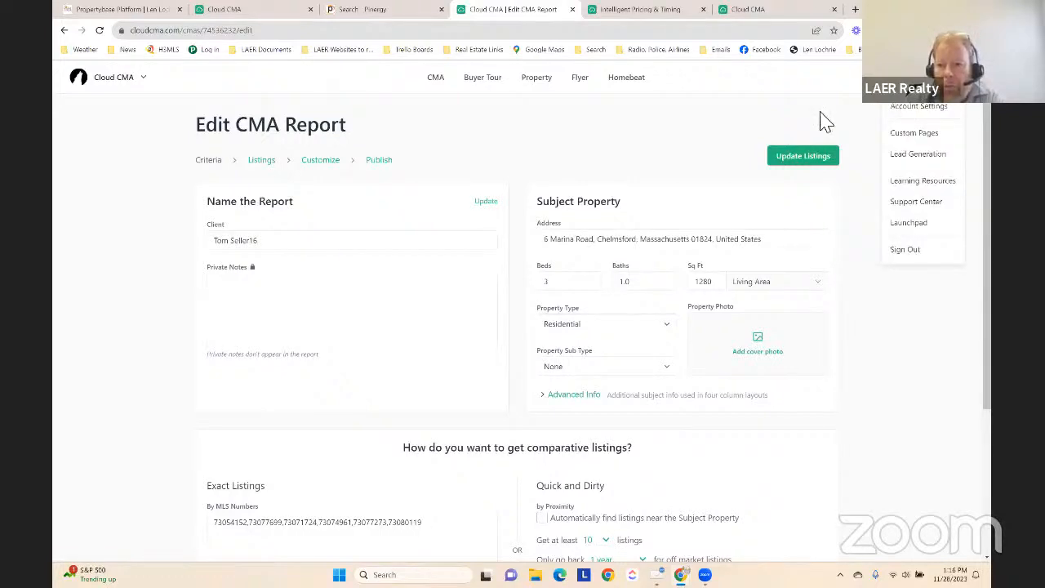
left_click(916, 108)
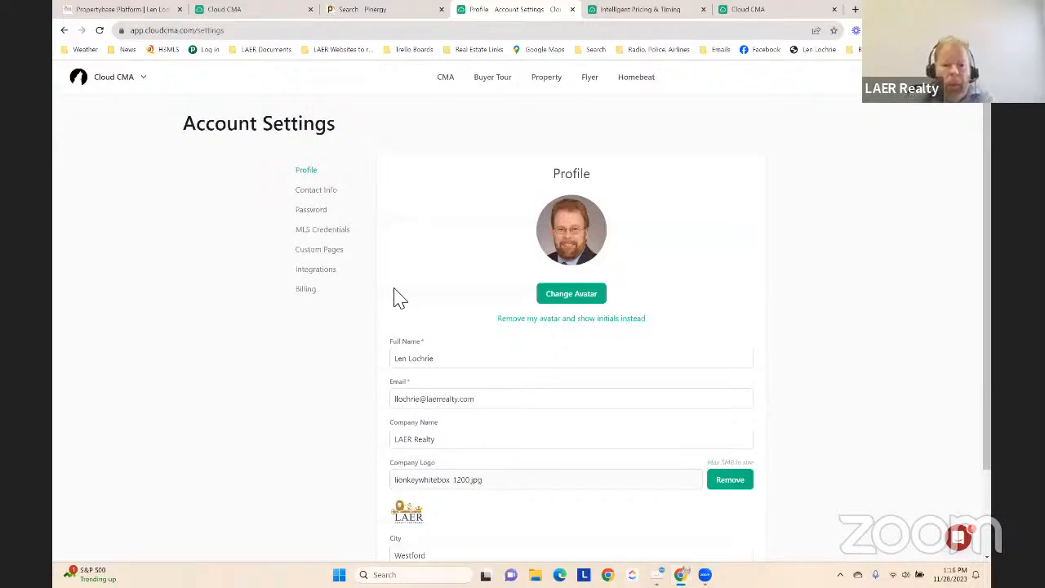
scroll(562, 431, "down", 2)
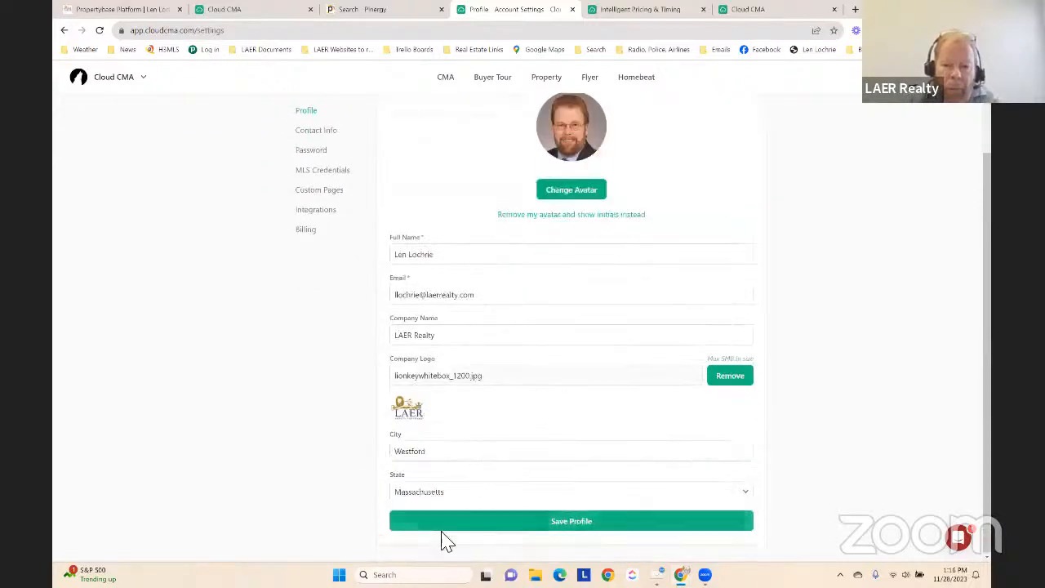
left_click(576, 522)
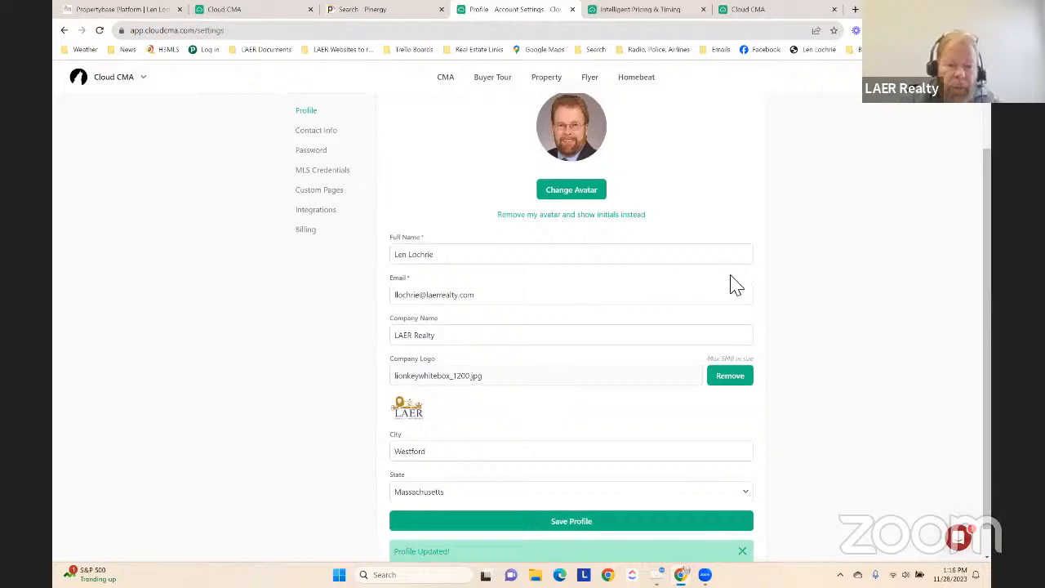
left_click(326, 172)
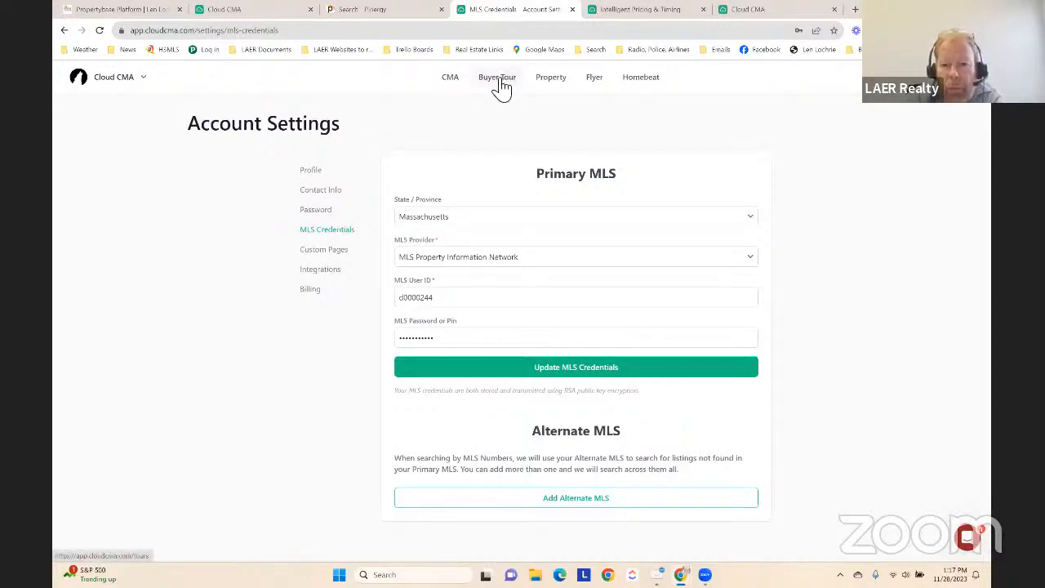
View the list of saved flyers and return to the CMA reports
left_click(595, 78)
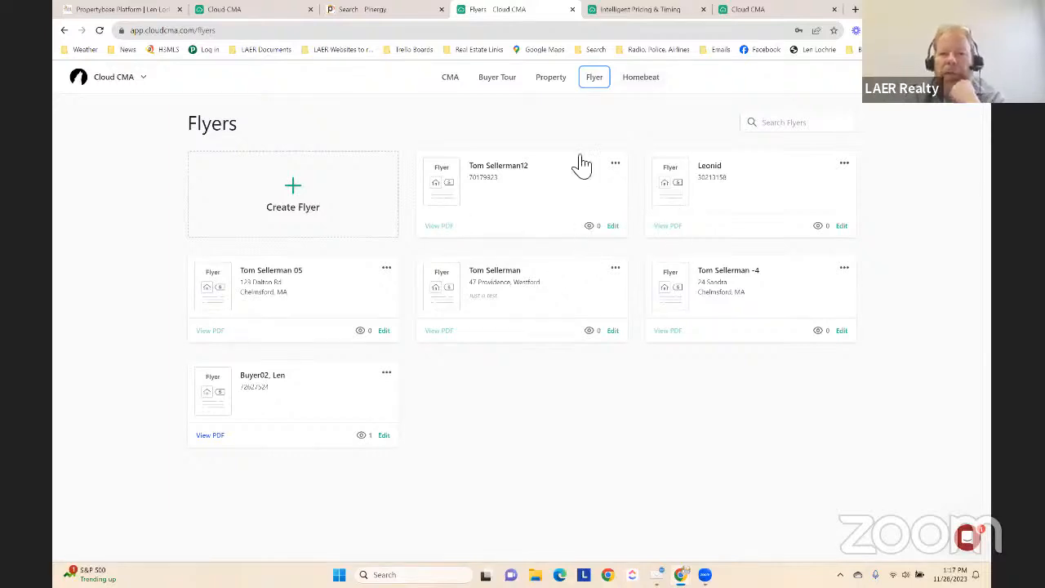
left_click(446, 81)
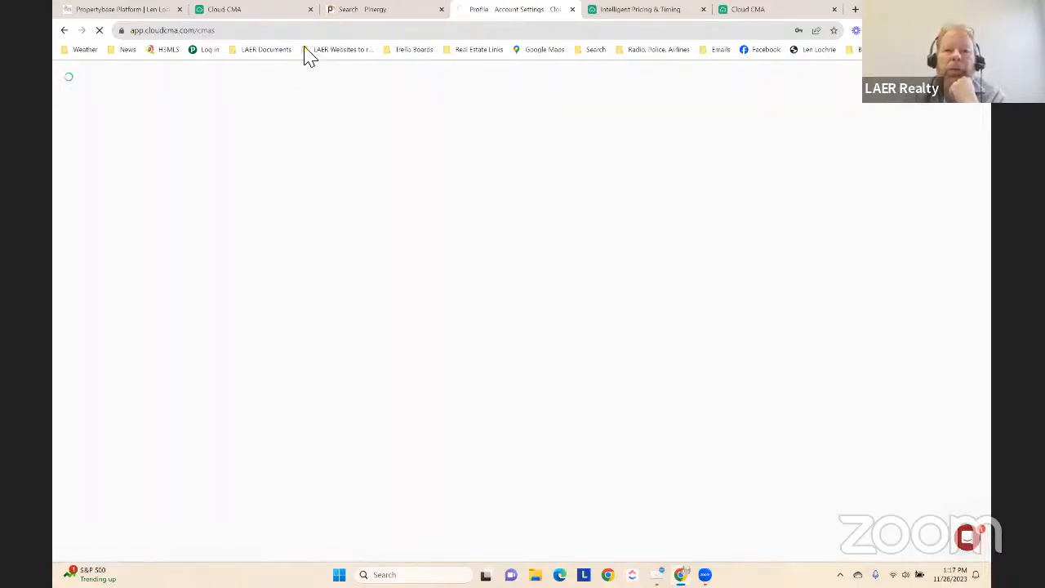